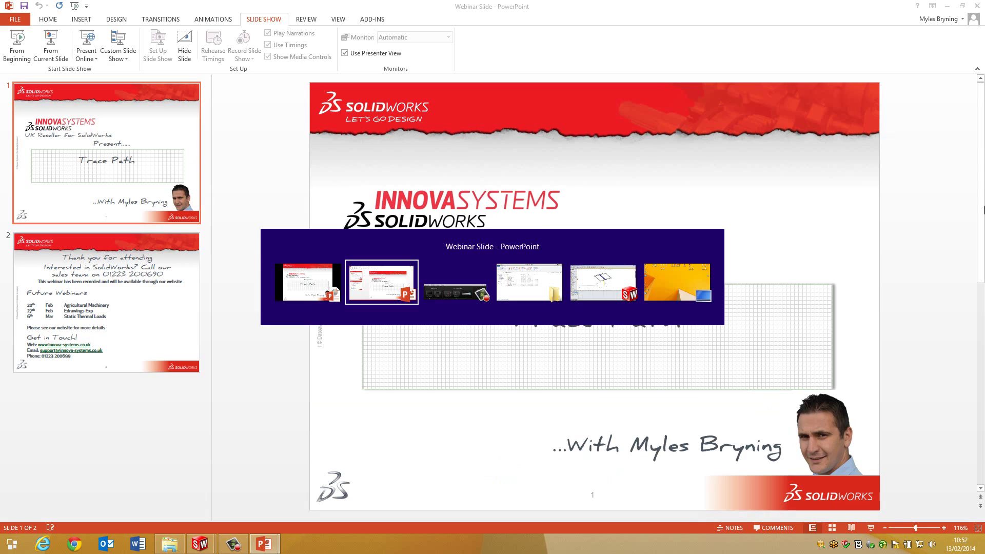
key(alt+Tab)
key(alt+Tab)
key(alt+Tab)
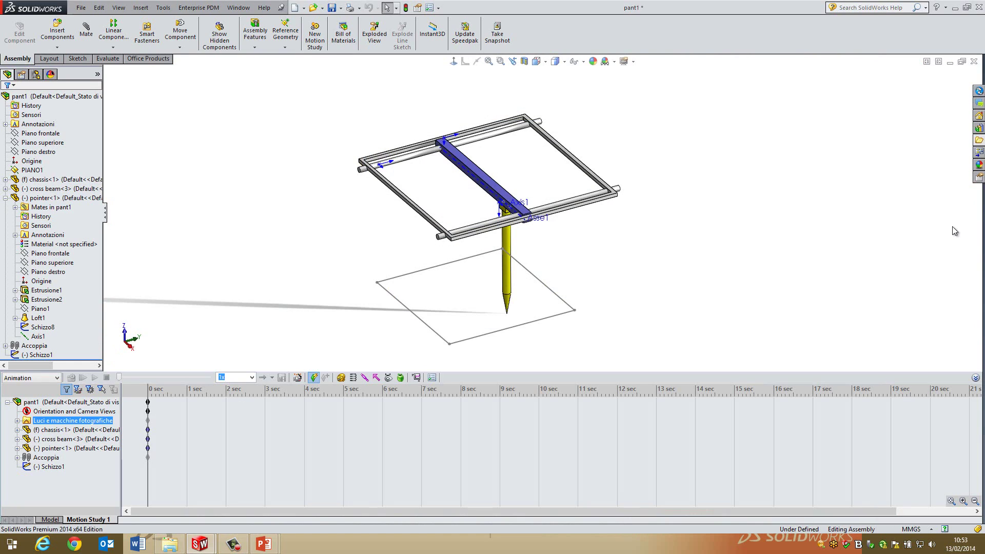
In the Model view, drag the cross beam and pointer post to confirm they slide along the rails
click(254, 204)
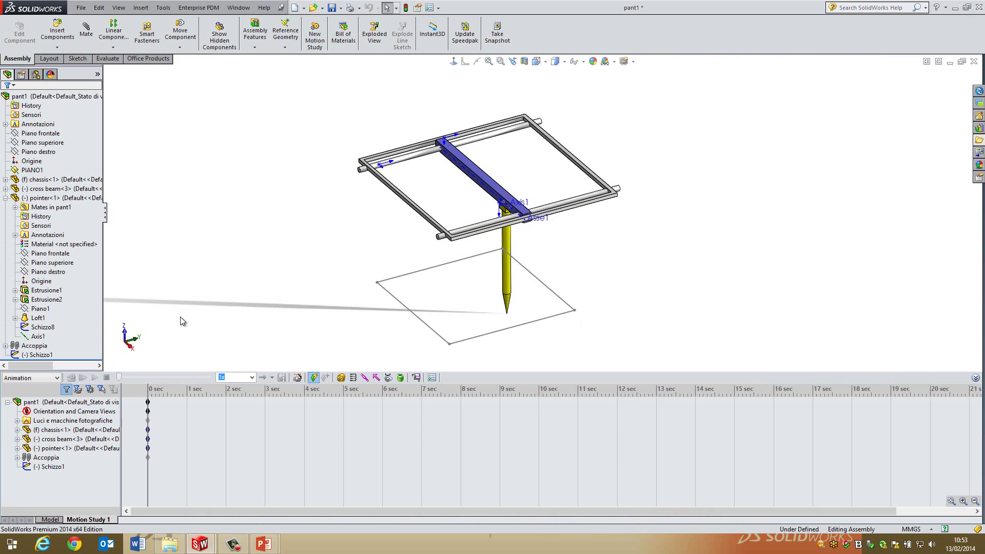
click(50, 519)
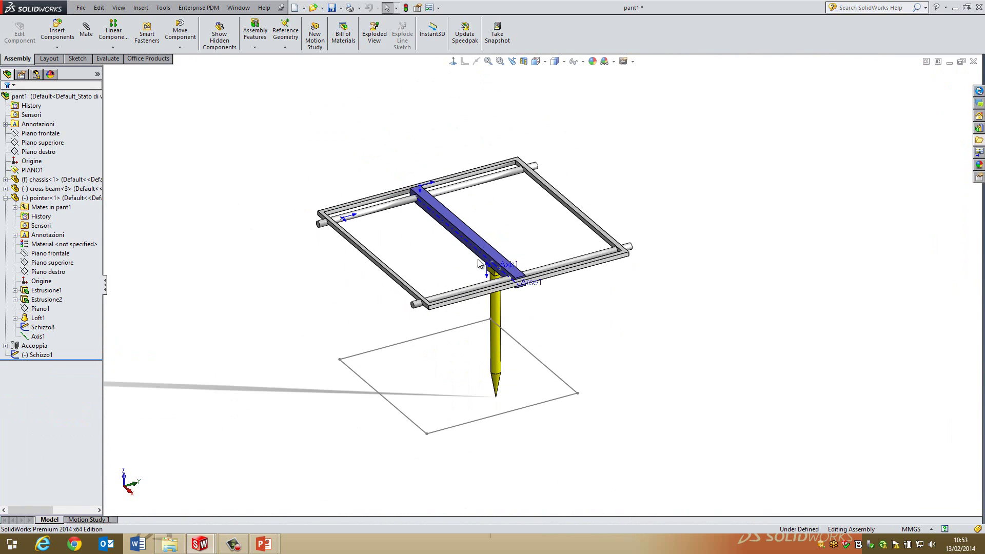
scroll(460, 260, down, 2)
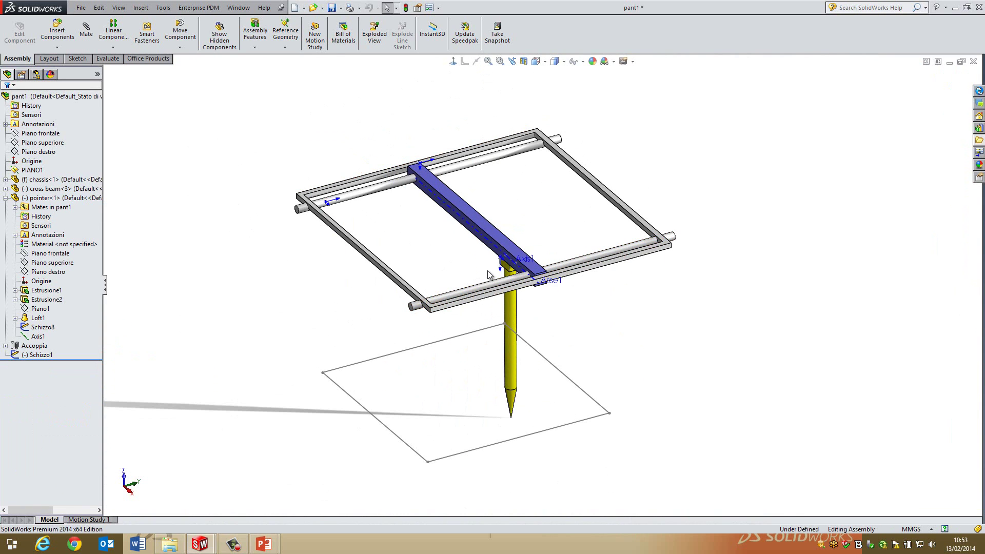
drag(491, 241, 485, 214)
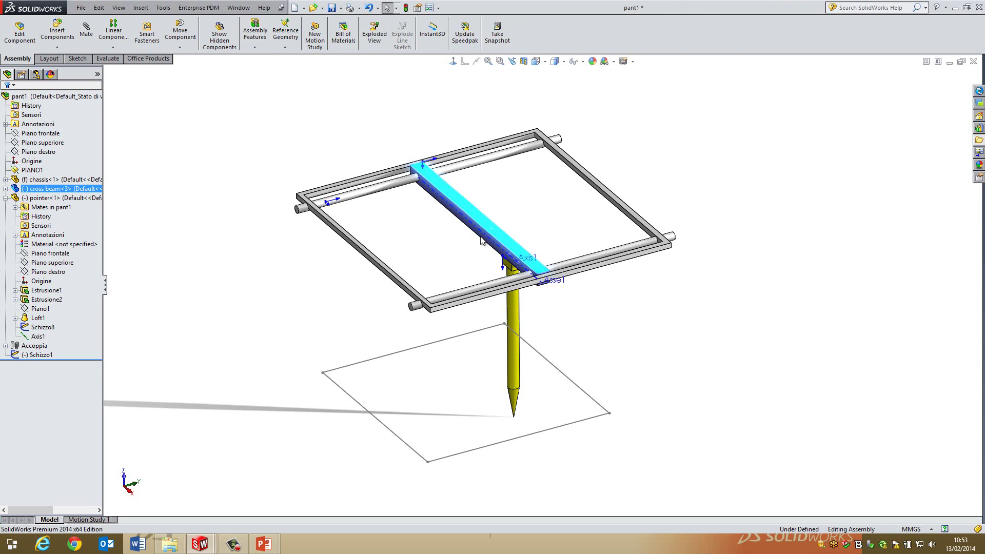
drag(482, 237, 503, 263)
drag(514, 318, 444, 309)
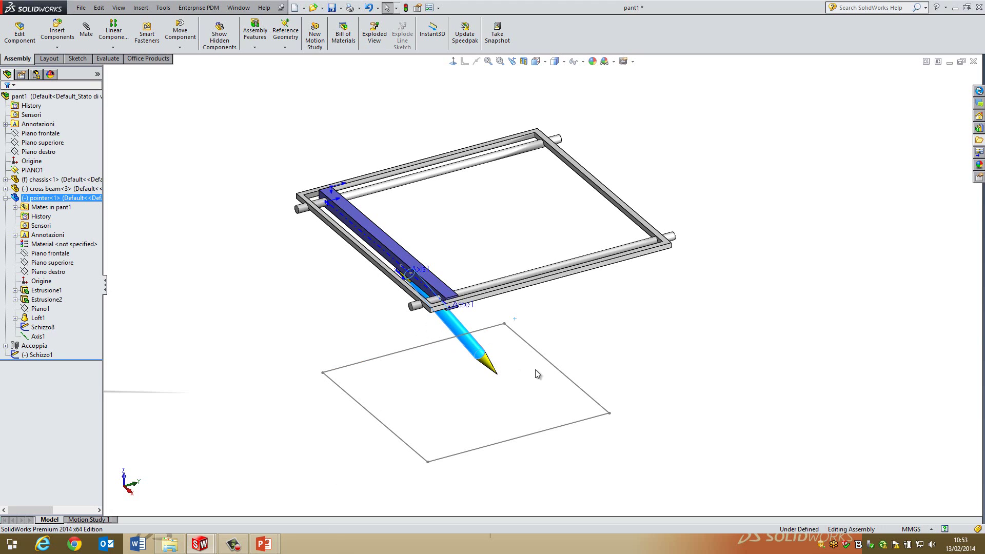
click(247, 275)
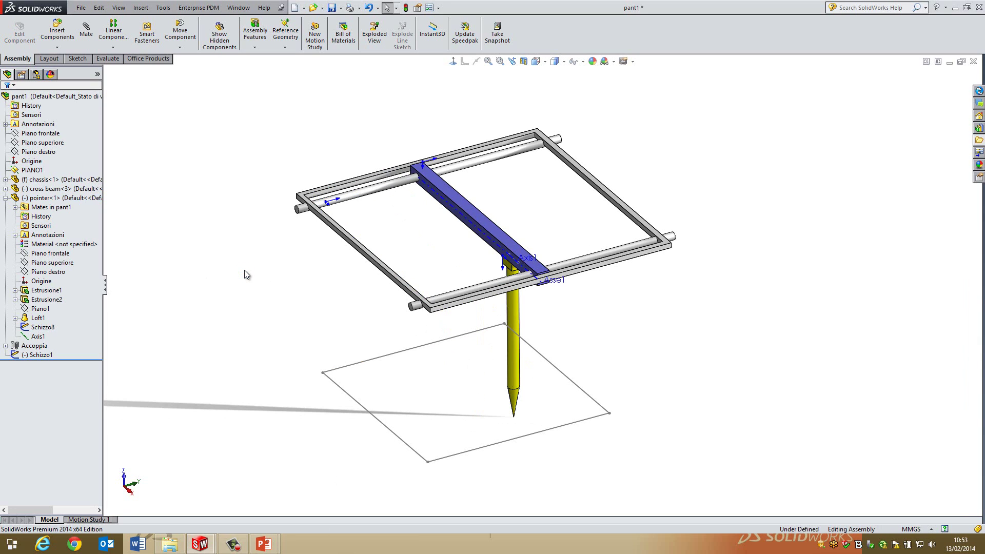
Go back to Motion Study 1 and confirm SOLIDWORKS Motion is ticked in Add-Ins
click(104, 520)
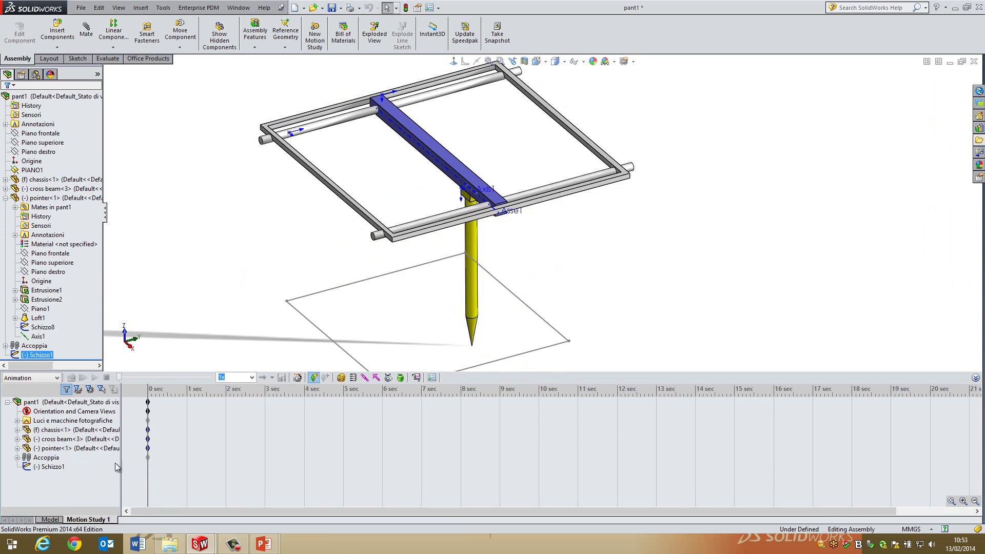
click(163, 8)
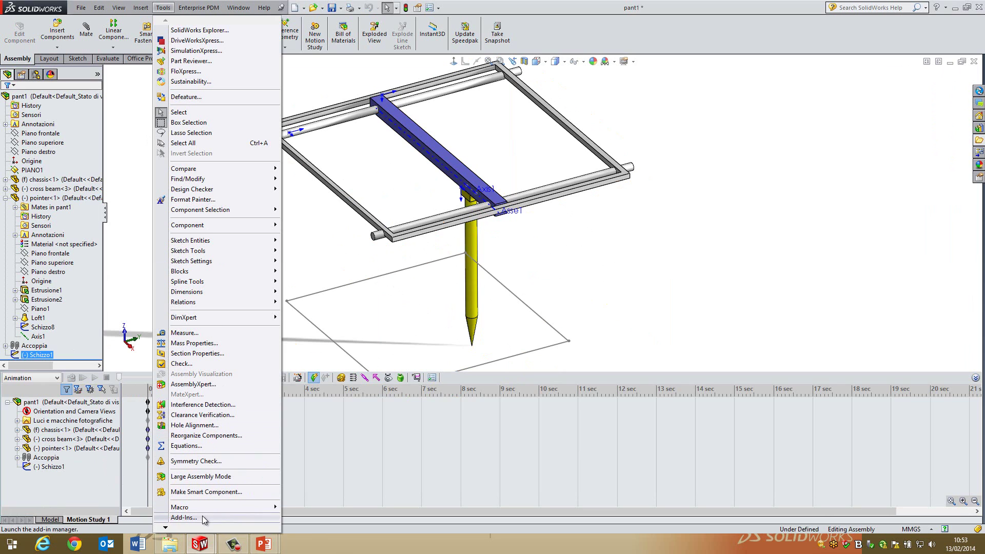
click(184, 518)
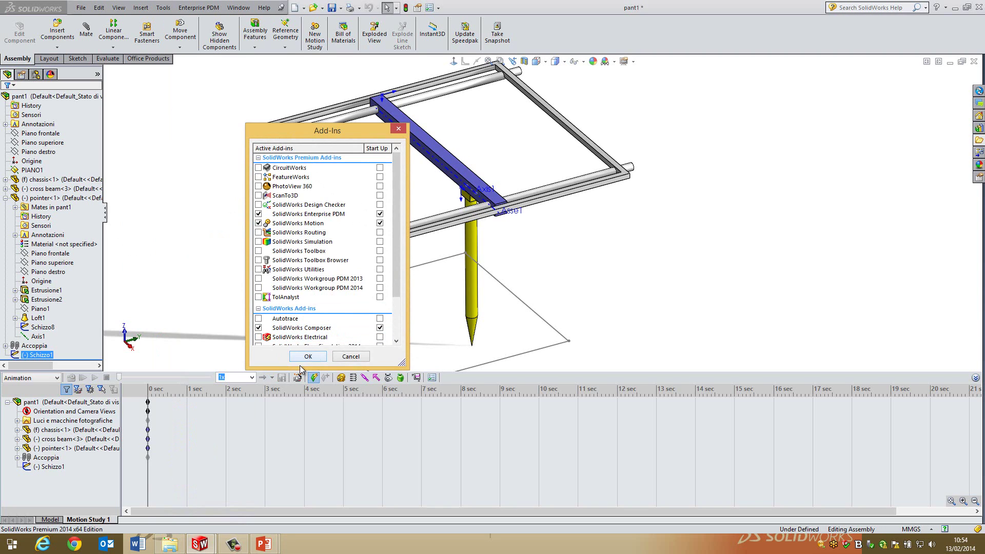
click(308, 357)
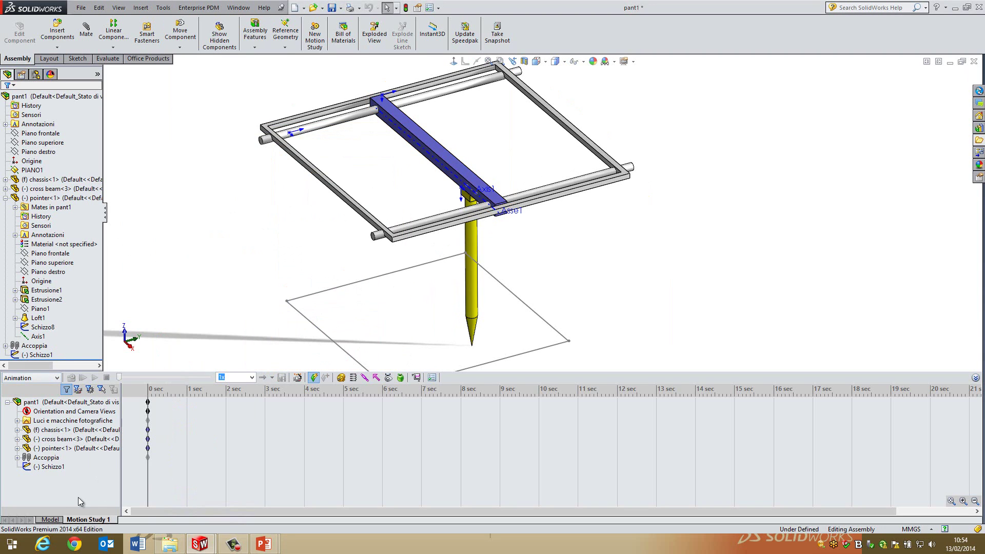
Set the study type to Motion Analysis and briefly inspect the Accoppia mates folder
click(32, 378)
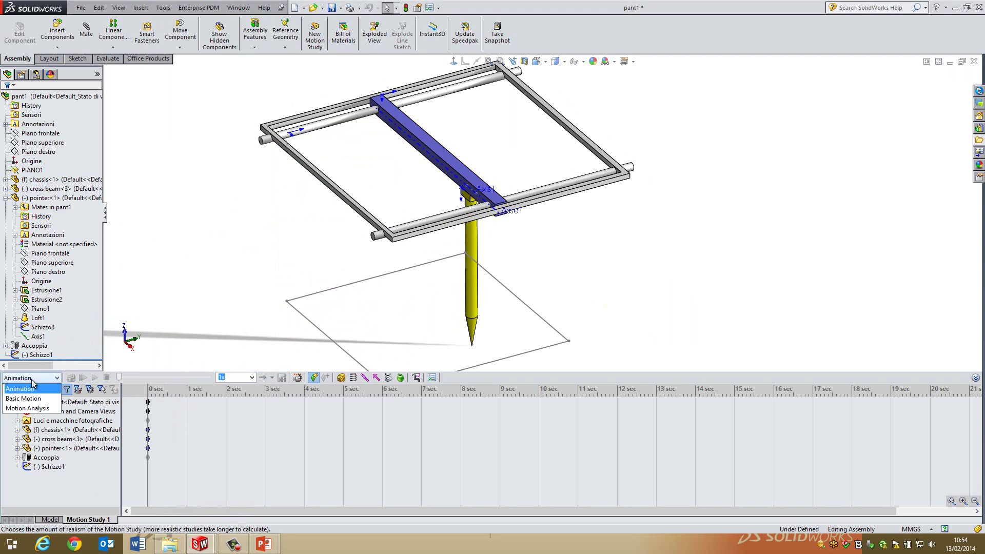
click(30, 409)
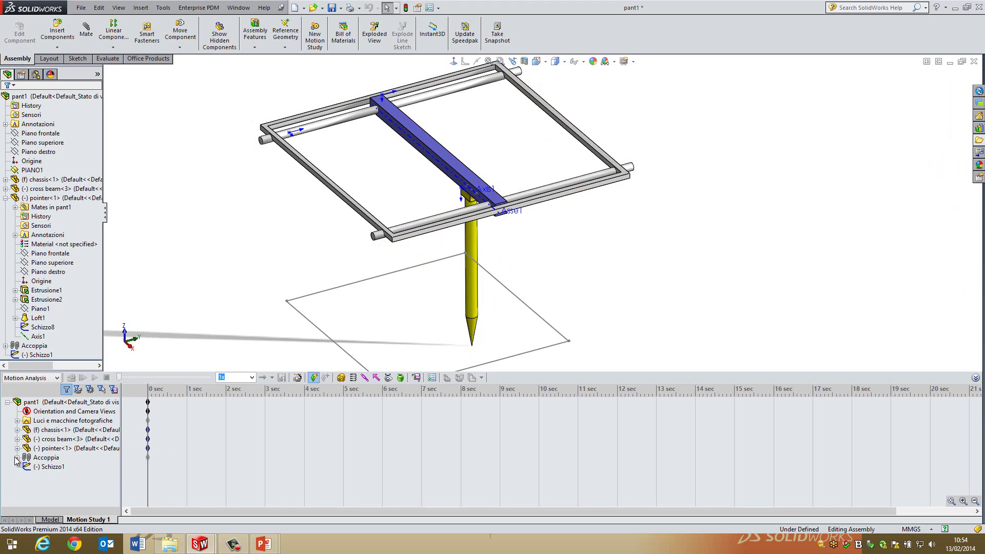
double_click(46, 457)
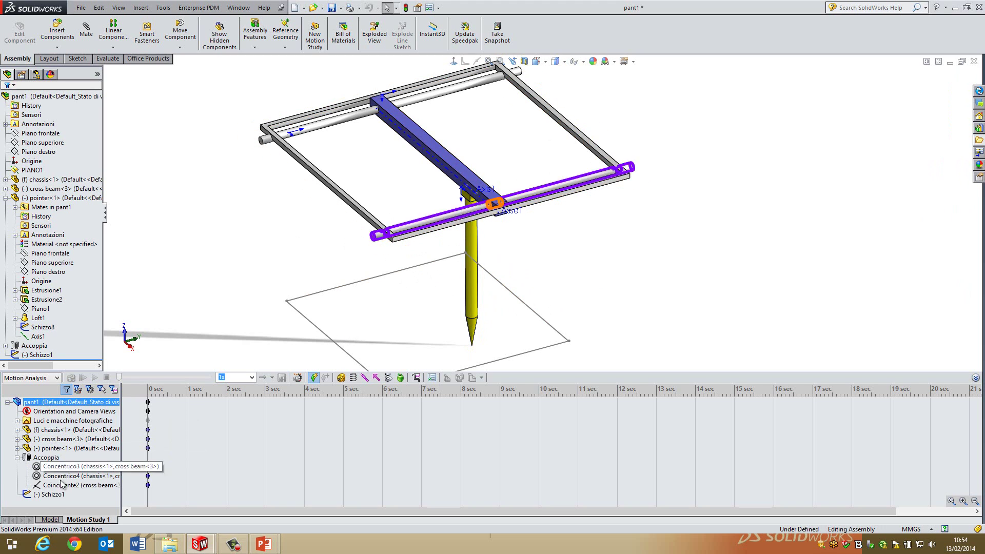
click(17, 457)
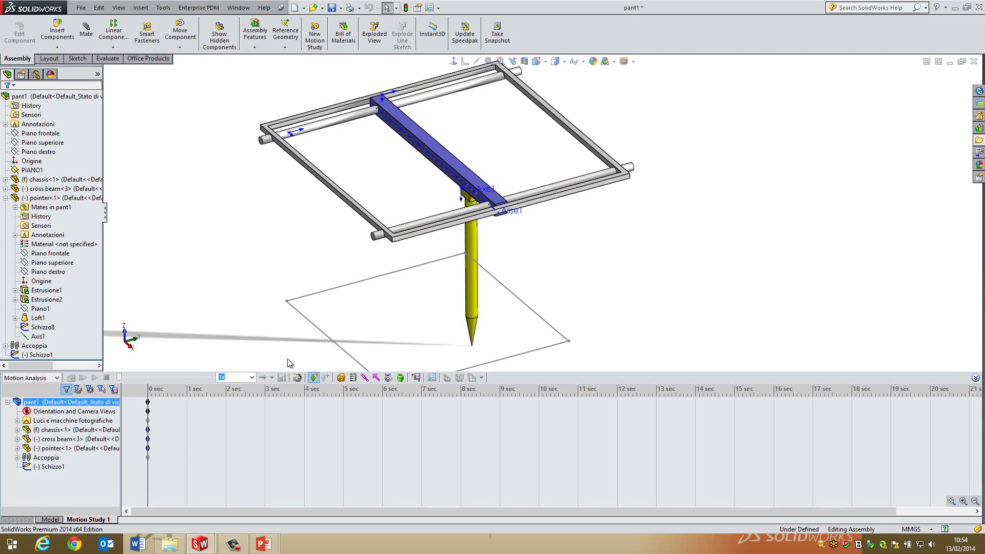
Place a rotary motor on the pointer block face, turning about the cross beam axis
click(341, 378)
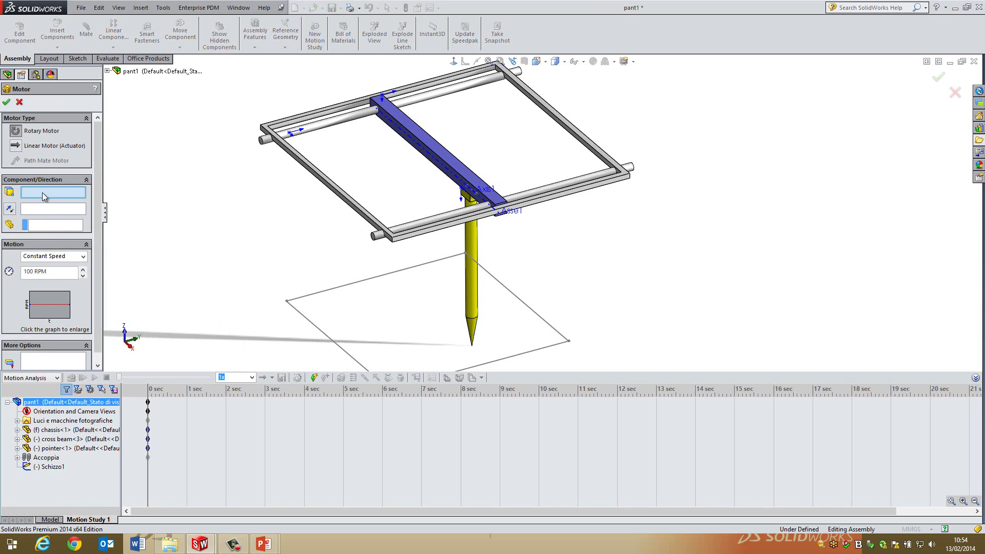
click(458, 180)
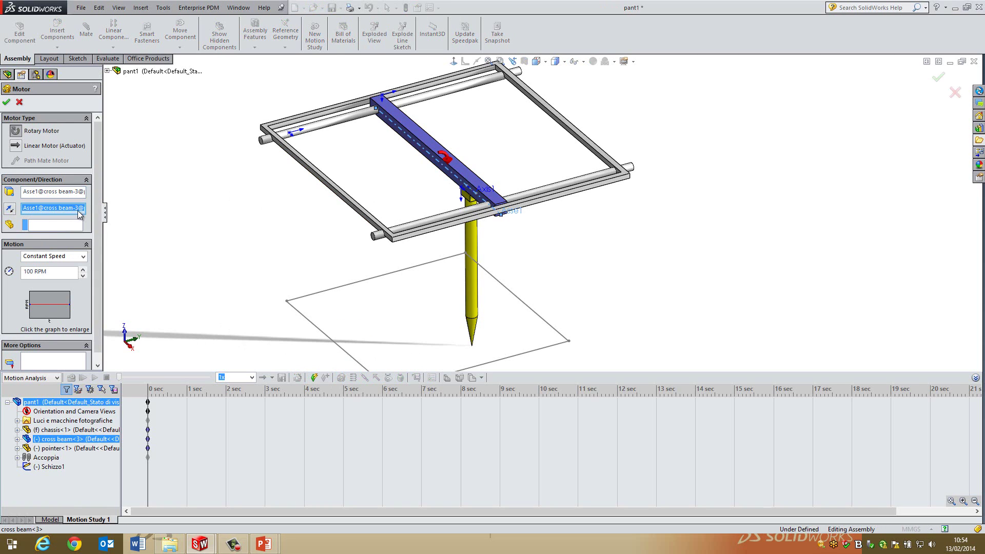
click(45, 192)
scroll(451, 191, down, 5)
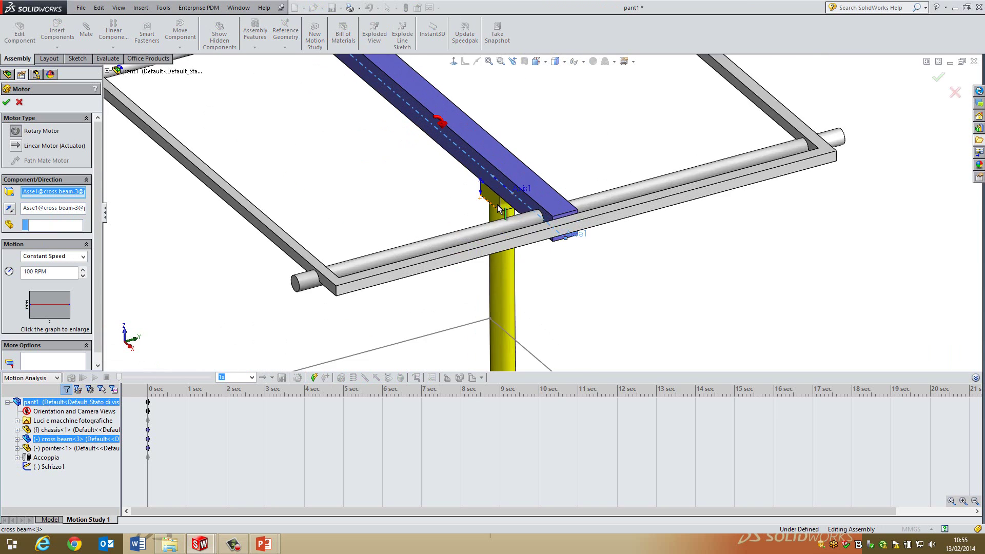
click(516, 200)
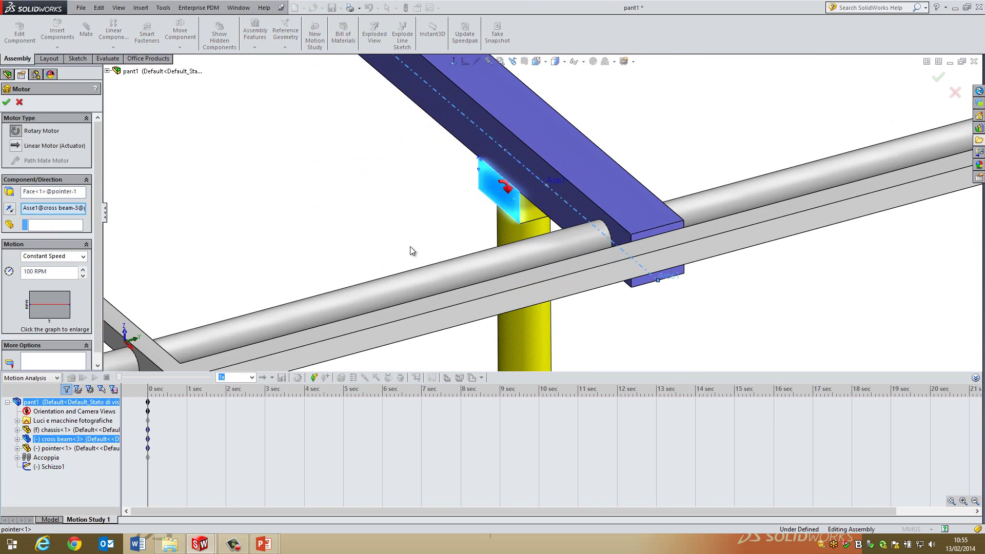
scroll(405, 246, up, 3)
scroll(403, 246, up, 2)
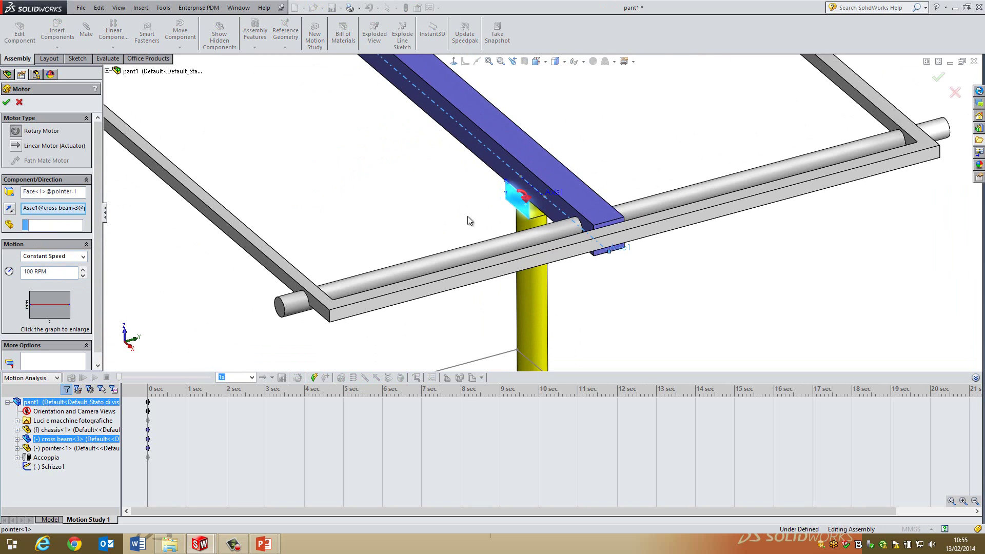
scroll(520, 211, up, 4)
scroll(544, 262, down, 2)
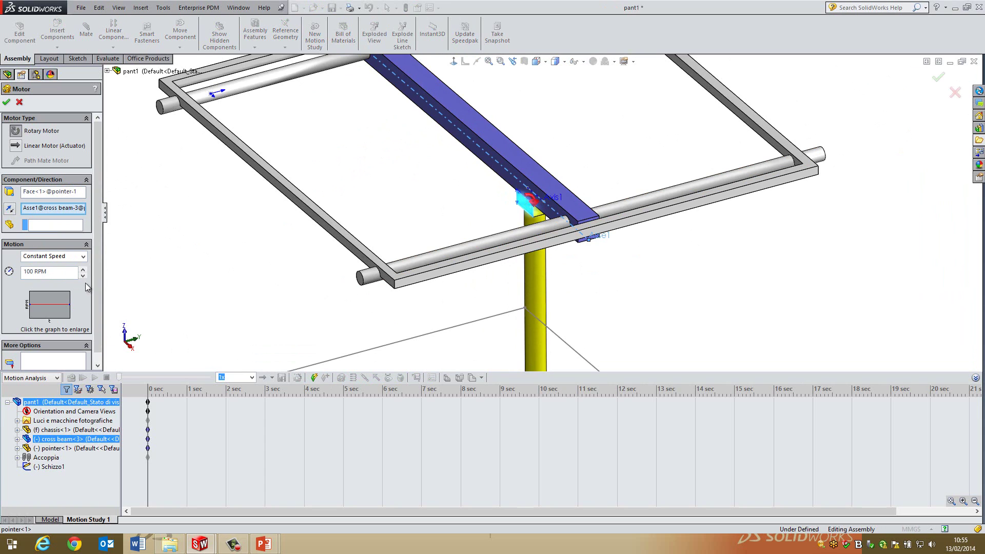
Set the motor's motion to Distance, confirm it, and extend the study to 20 seconds
click(64, 259)
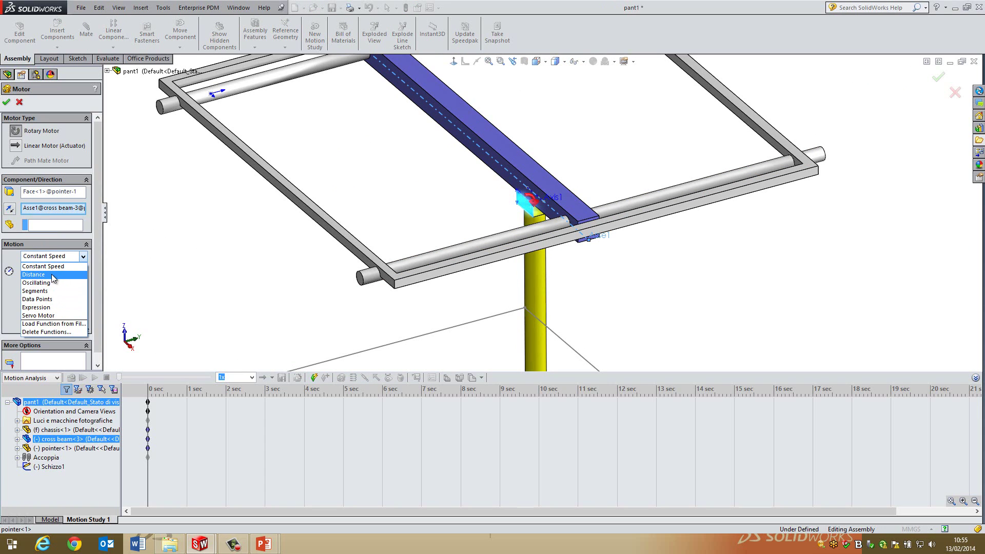
click(51, 274)
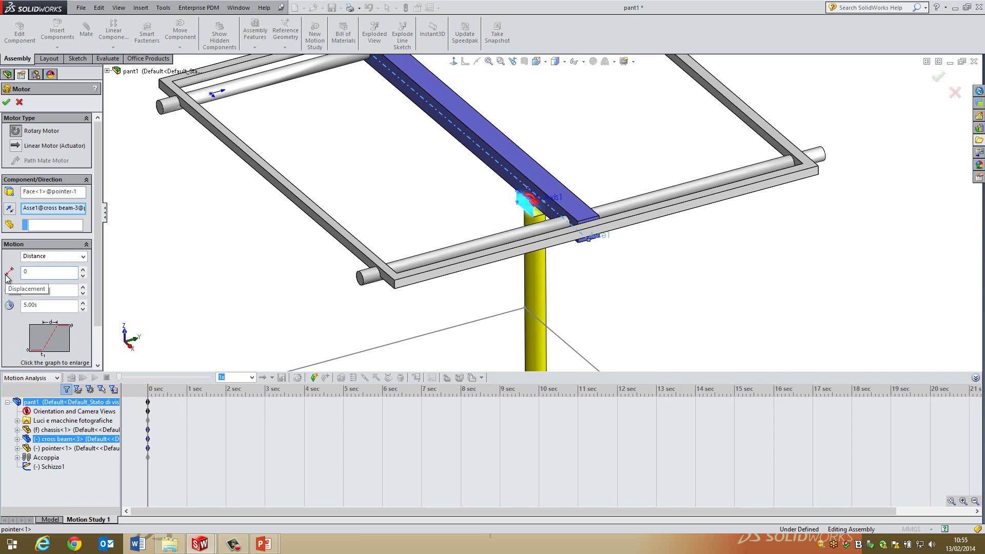
click(63, 306)
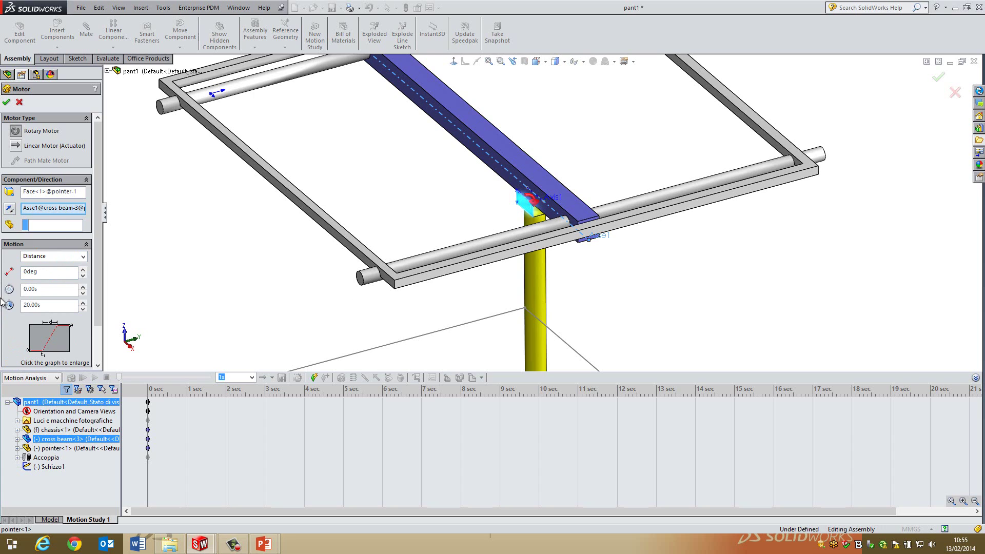
click(6, 102)
click(505, 402)
drag(343, 403, 930, 445)
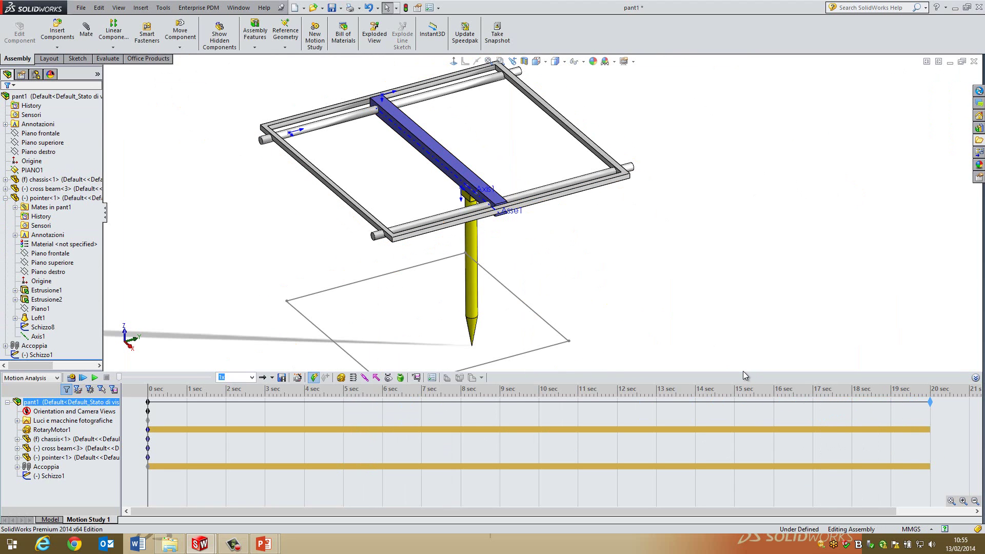
Select various rows in the MotionManager tree, including RotaryMotor1 and chassis
click(59, 431)
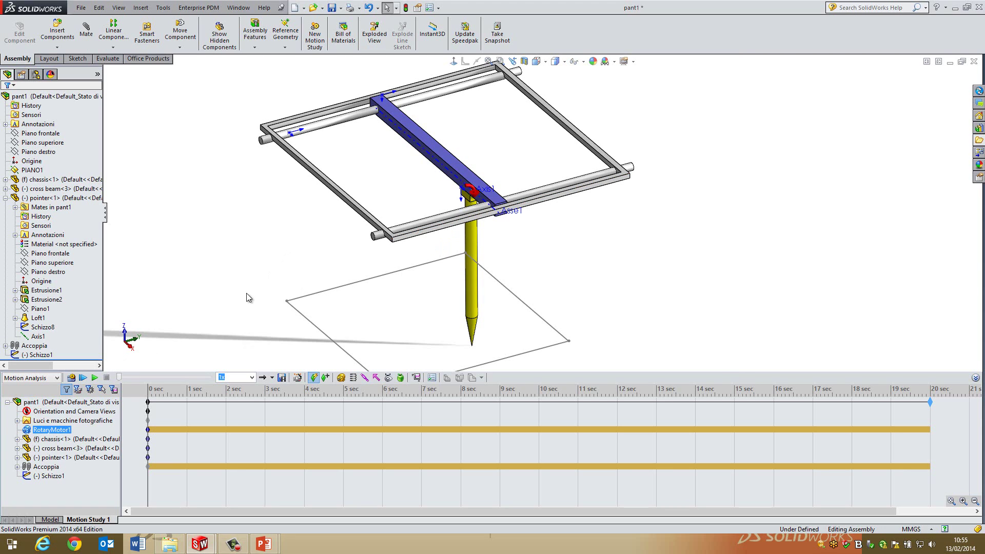
click(72, 420)
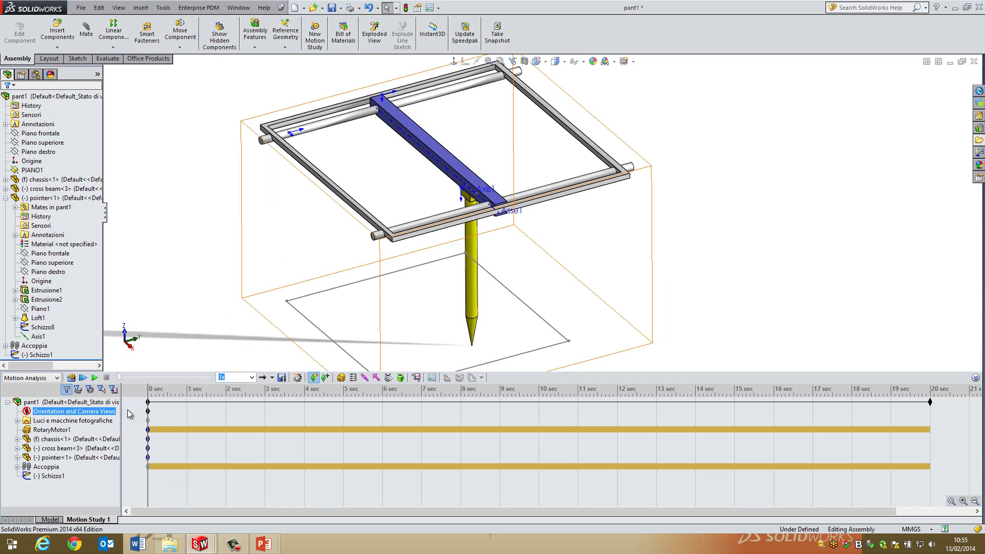
click(148, 403)
click(148, 457)
click(144, 440)
click(63, 431)
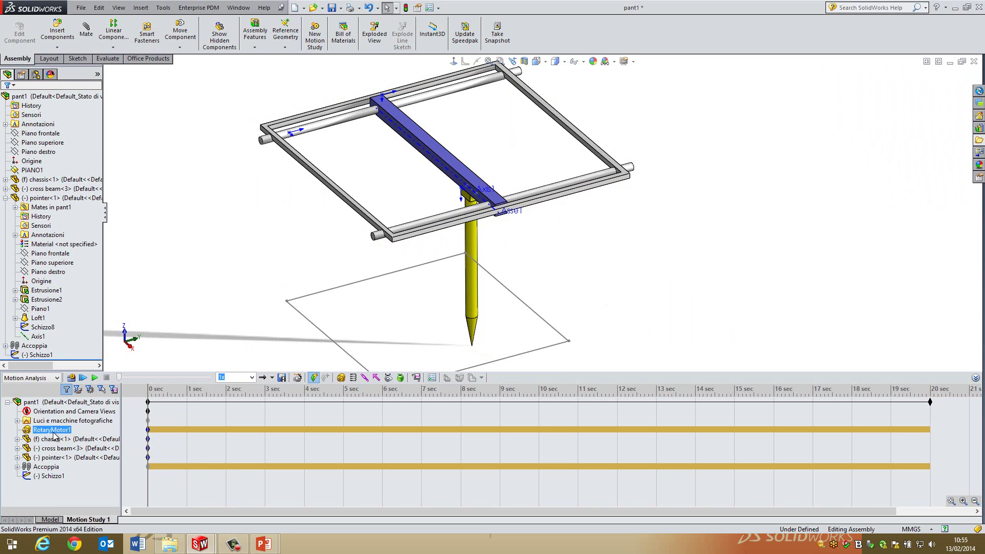
click(46, 466)
click(142, 402)
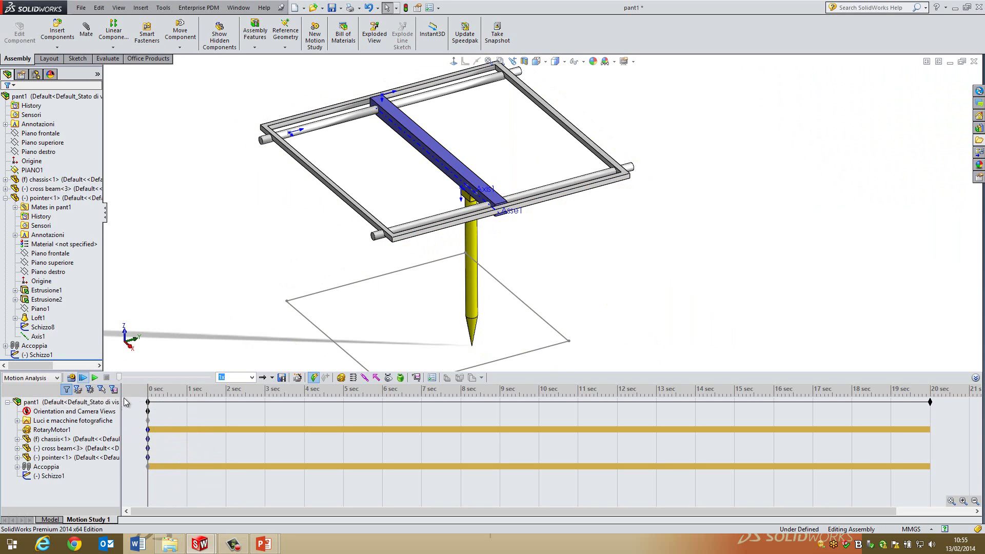
Select the pant1 assembly in the timeline and begin a new motor
click(144, 402)
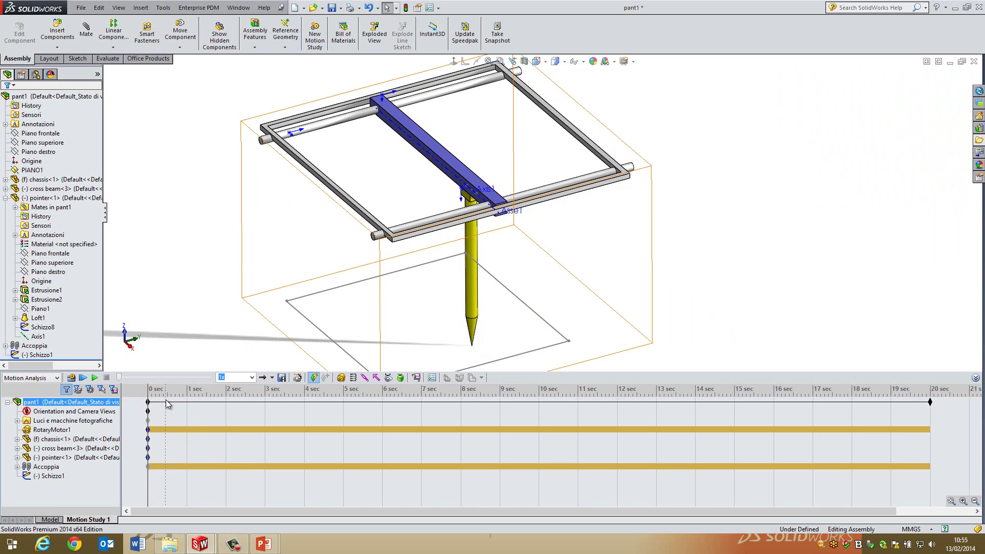
click(135, 413)
click(140, 403)
click(135, 413)
key(Down)
key(Down)
key(Down)
click(134, 439)
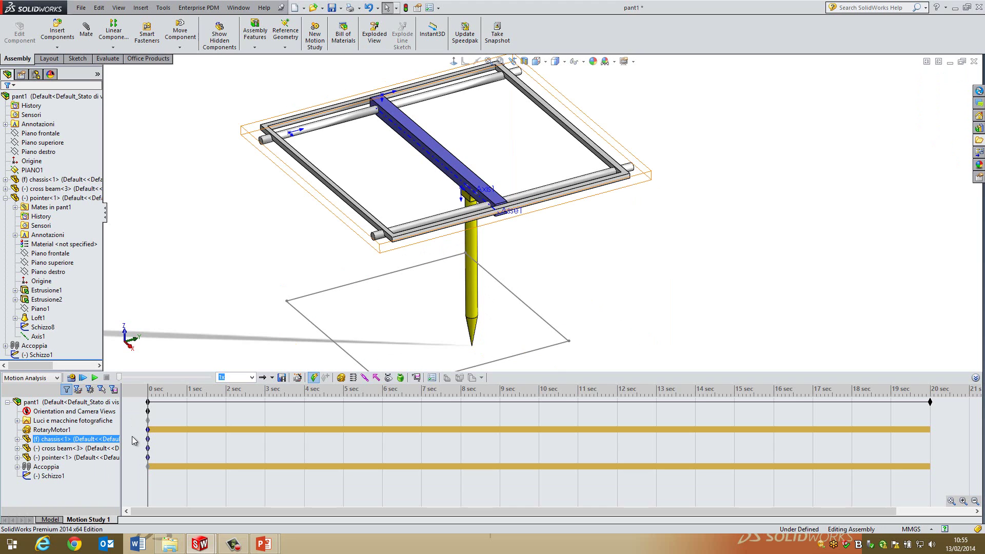
click(401, 403)
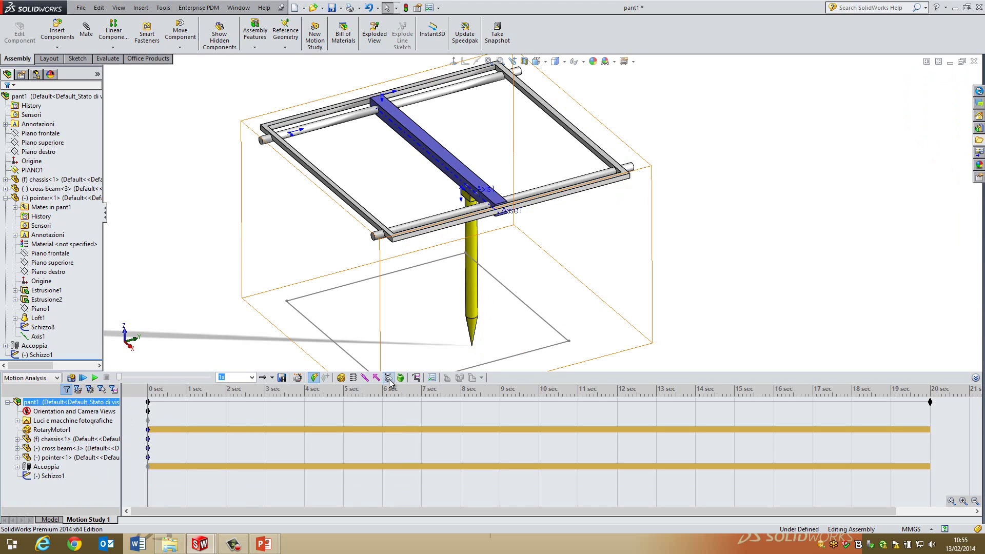
click(341, 378)
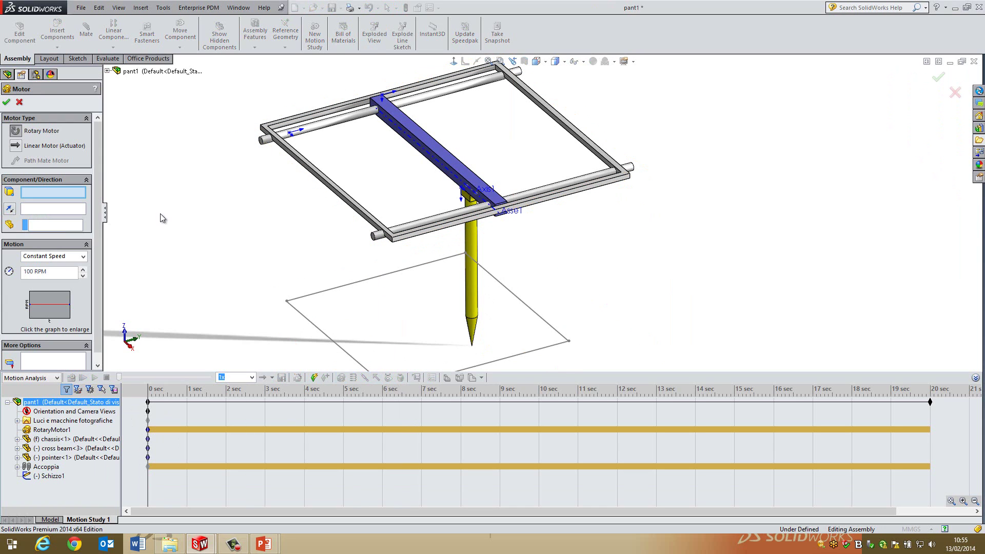
Make it a linear motor on the cross beam face with Data Points motion
click(429, 163)
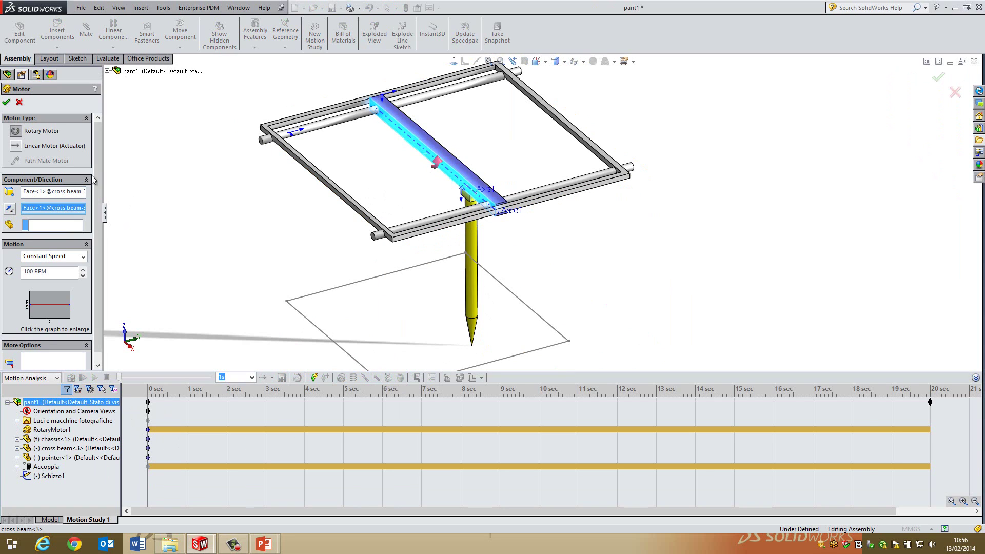
click(16, 146)
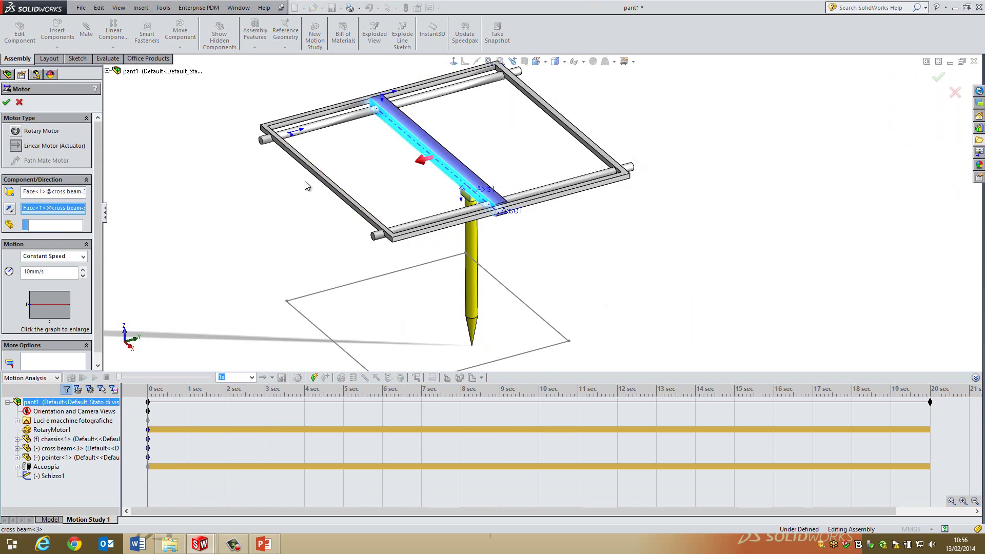
click(65, 257)
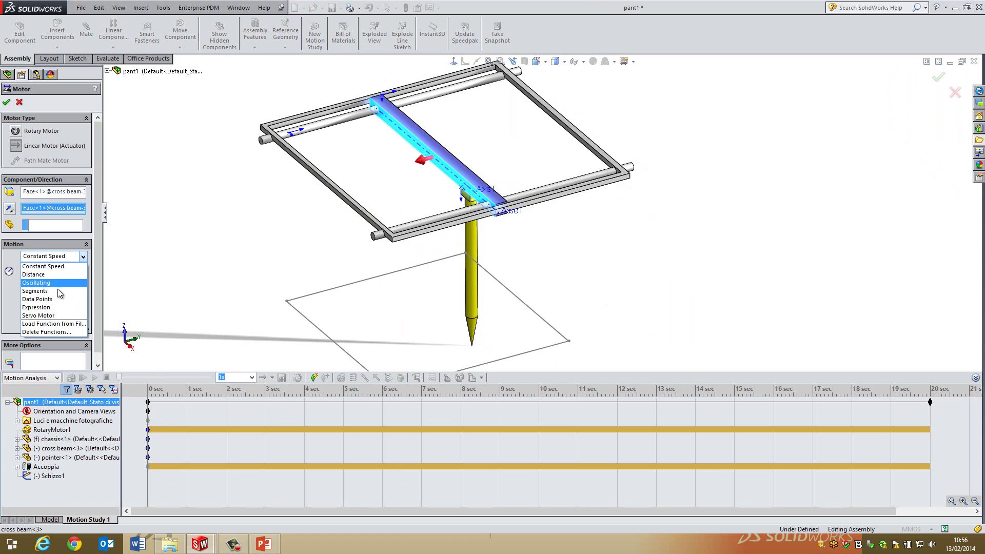
click(9, 255)
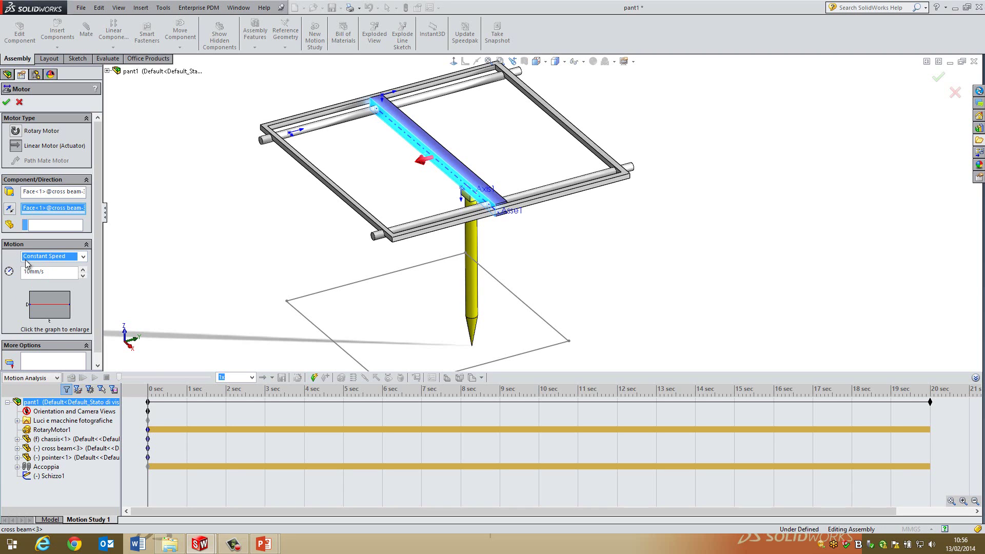
click(39, 256)
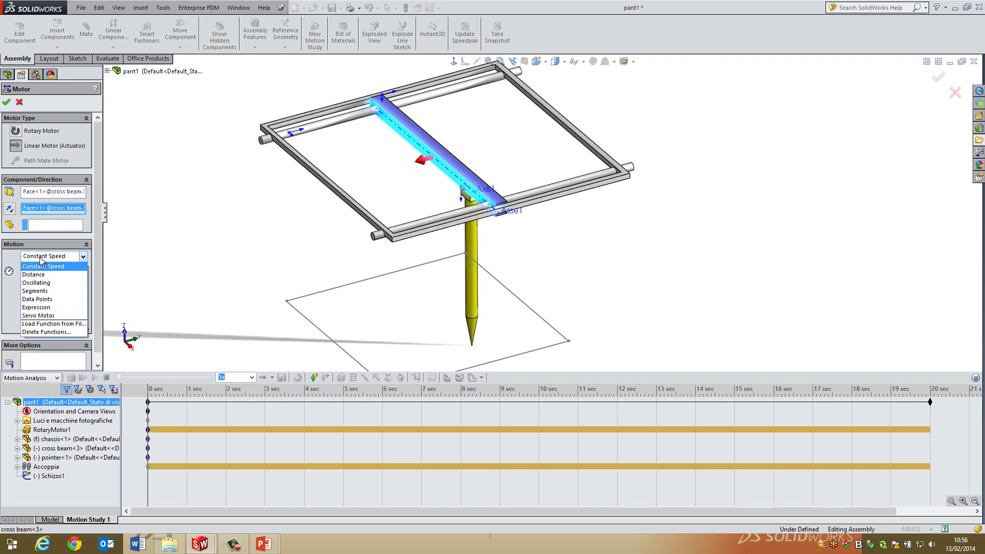
click(64, 300)
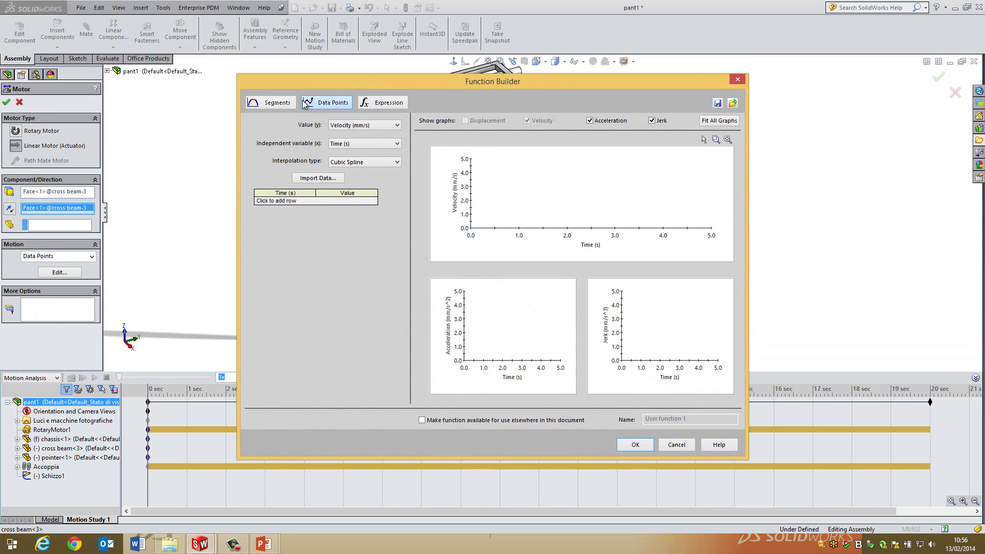
Set the function's Value to Displacement (mm) and Interpolation to Akima Spline
click(348, 124)
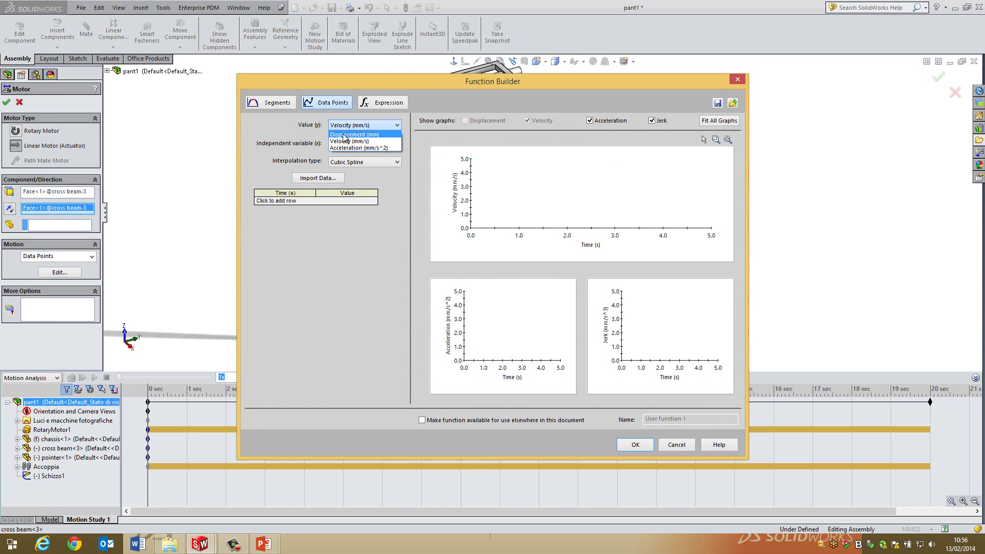
click(344, 135)
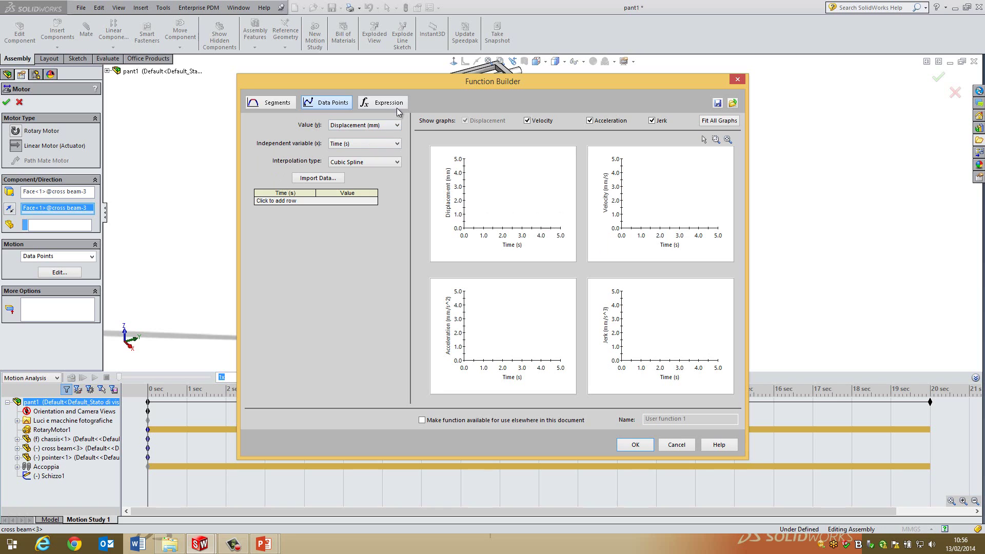
click(387, 126)
click(385, 126)
click(360, 163)
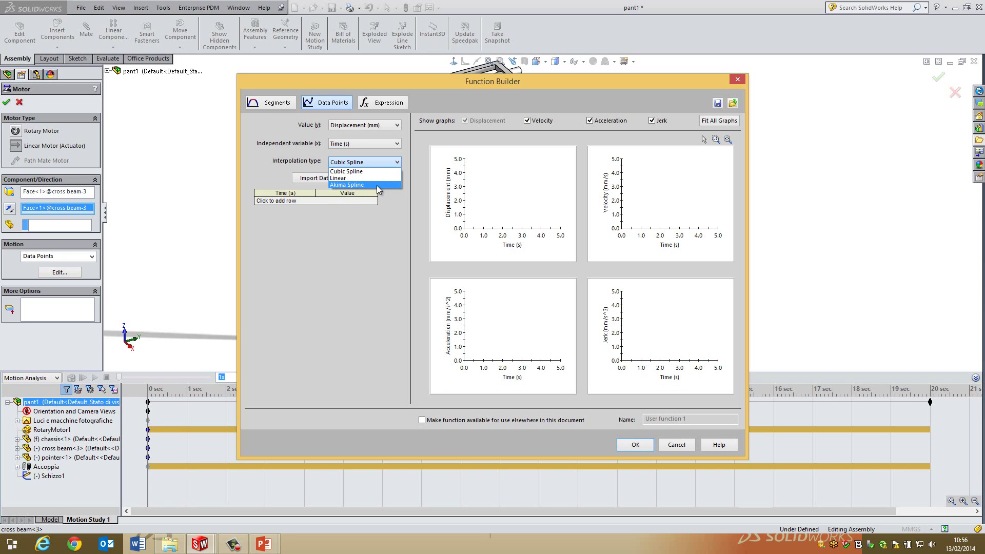
click(362, 185)
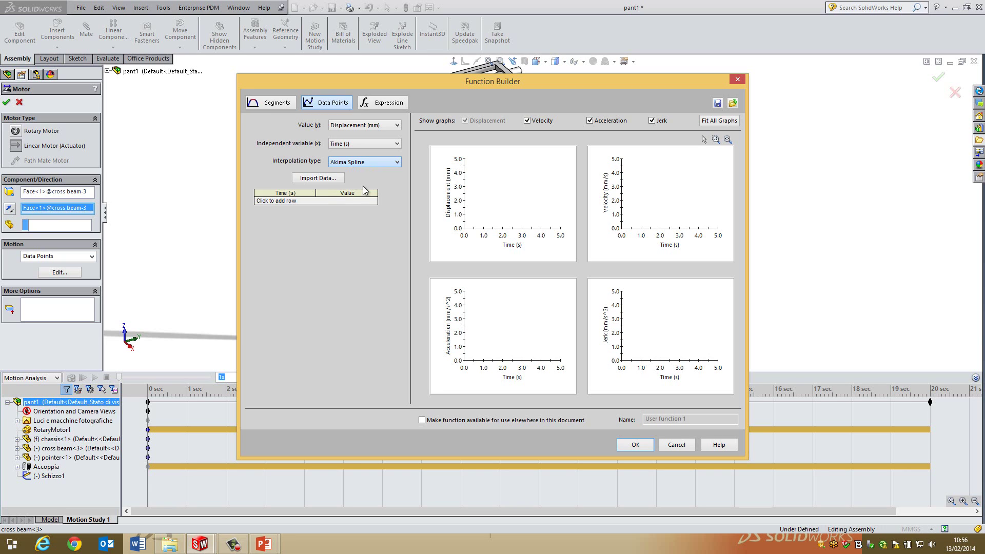
Import the movy data file from Lesson02\Exercises\Trace Path
click(318, 178)
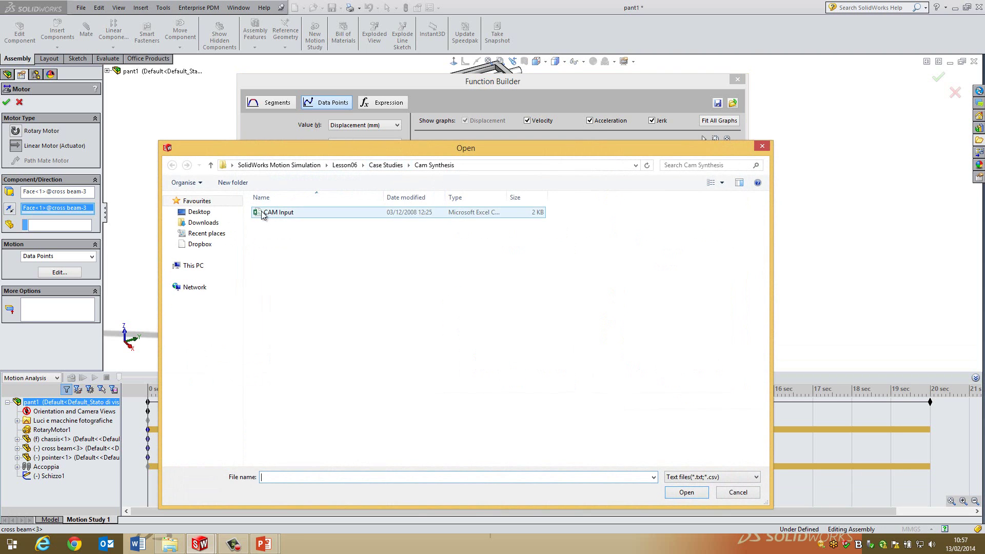
click(290, 166)
double_click(276, 223)
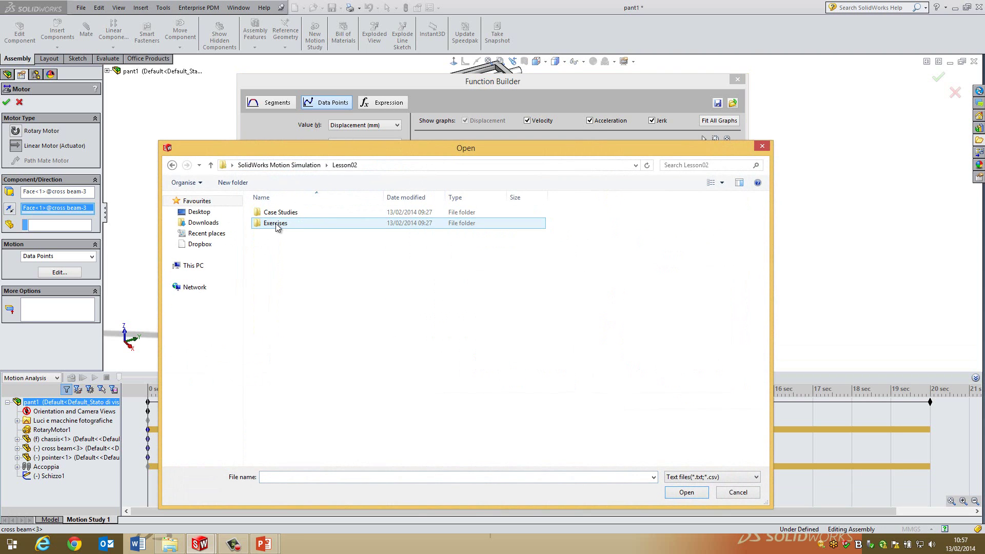
double_click(276, 225)
double_click(278, 224)
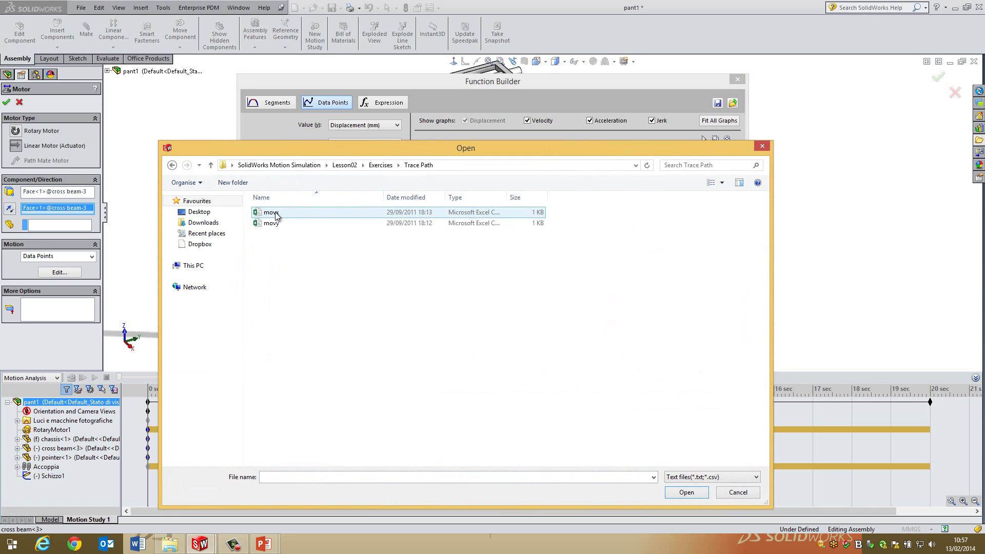
click(272, 222)
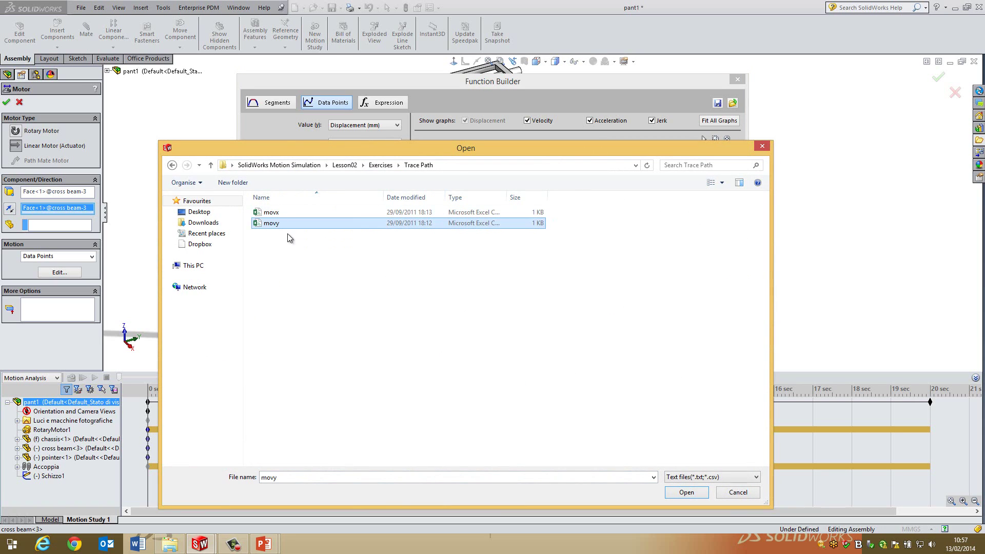
click(686, 492)
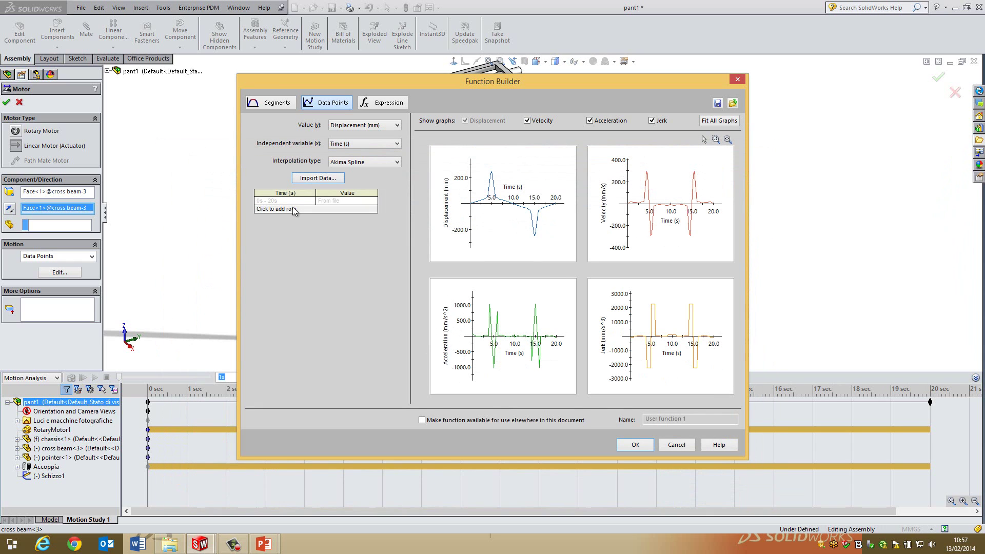
click(318, 178)
click(263, 223)
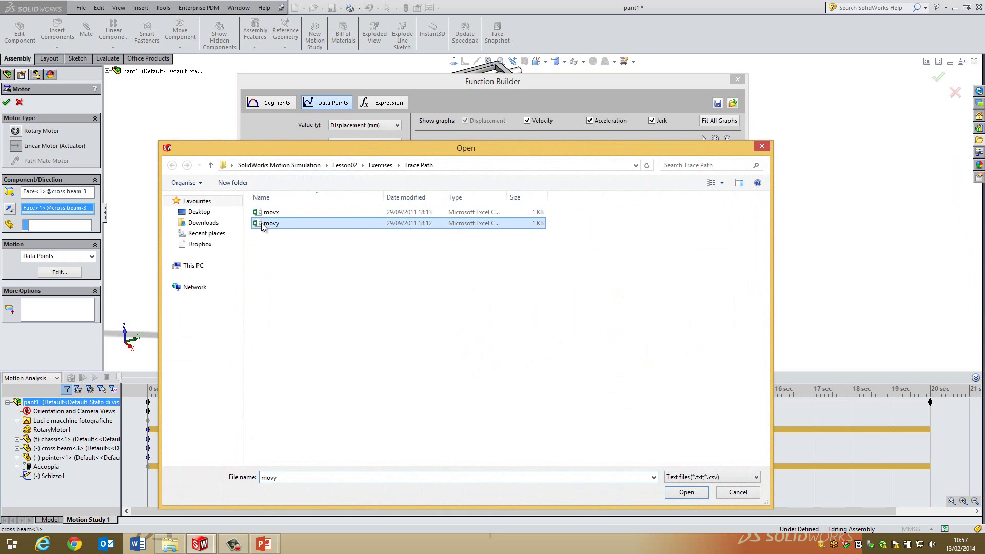
right_click(262, 224)
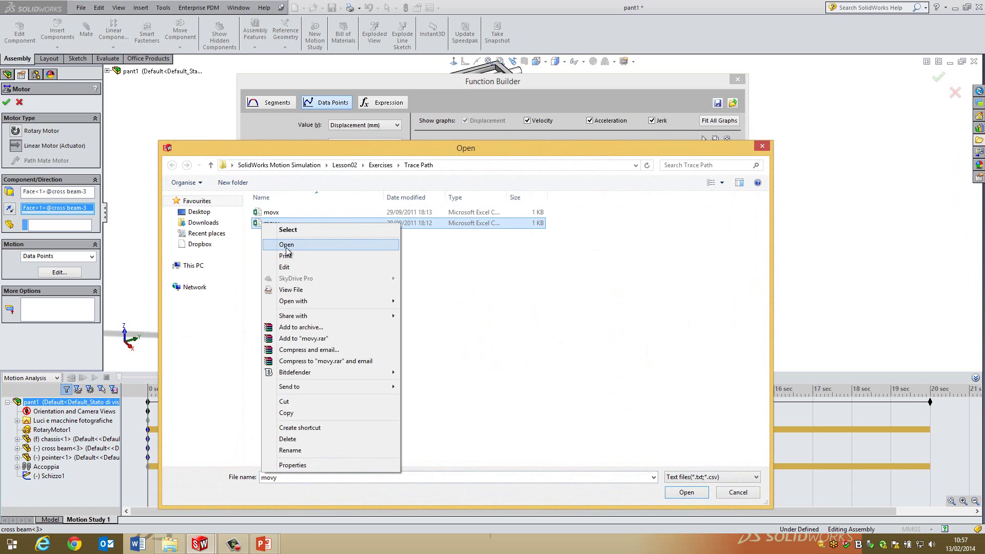
click(286, 247)
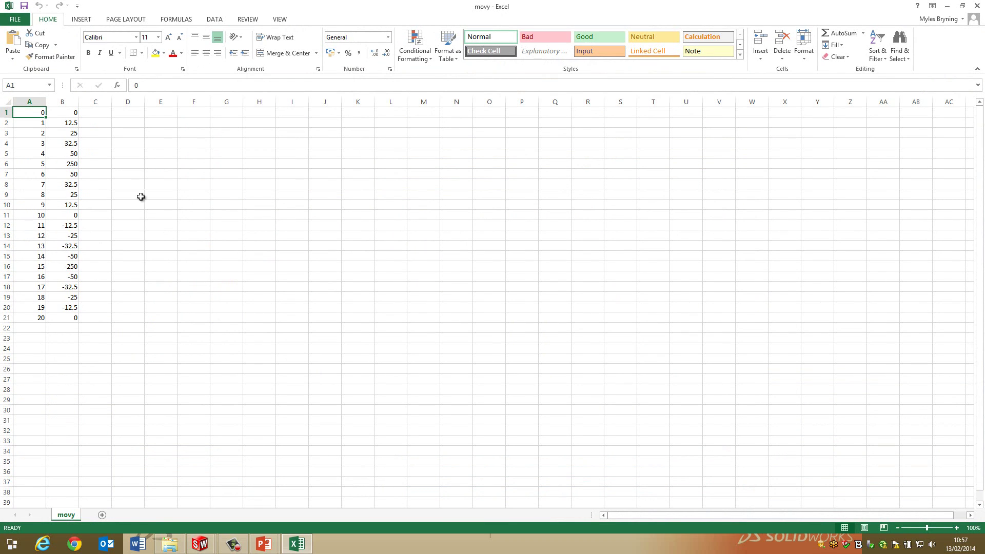
Import movy, accept the function, create LinearMotor1, and calculate the 20-second study
click(977, 6)
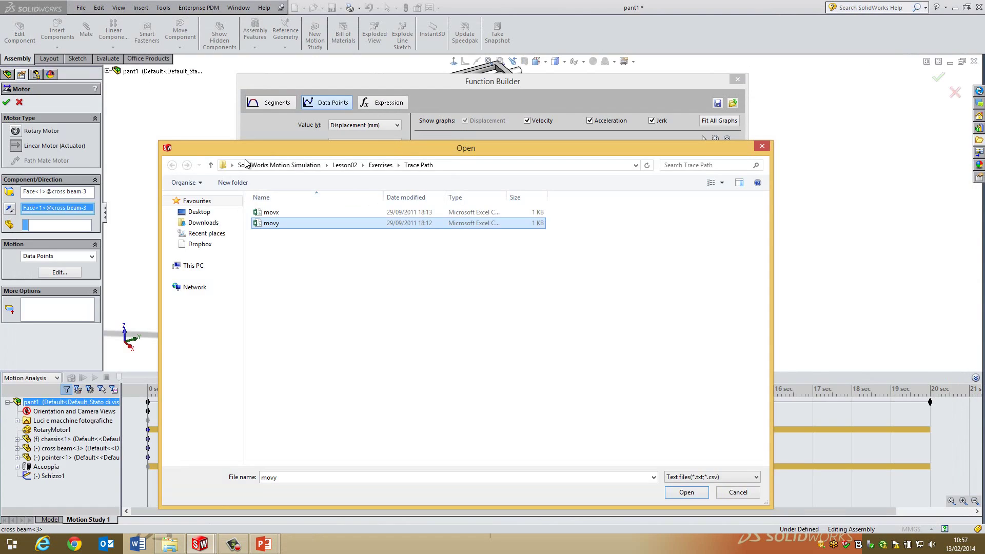
click(690, 493)
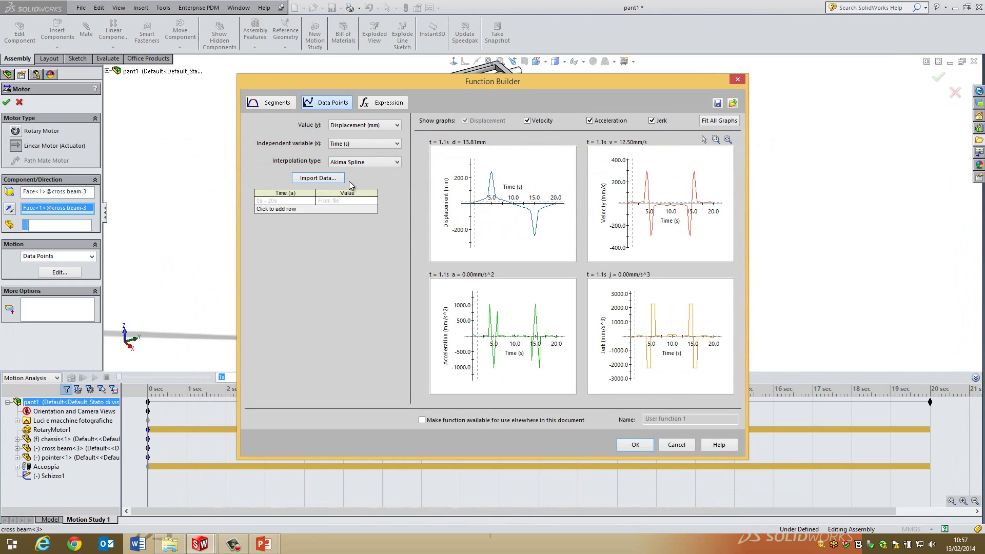
click(634, 446)
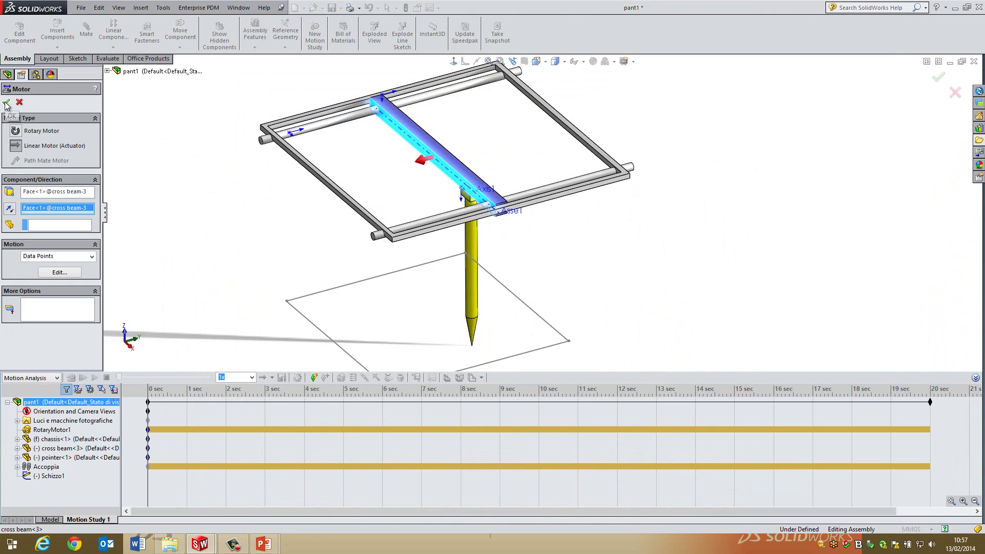
click(6, 103)
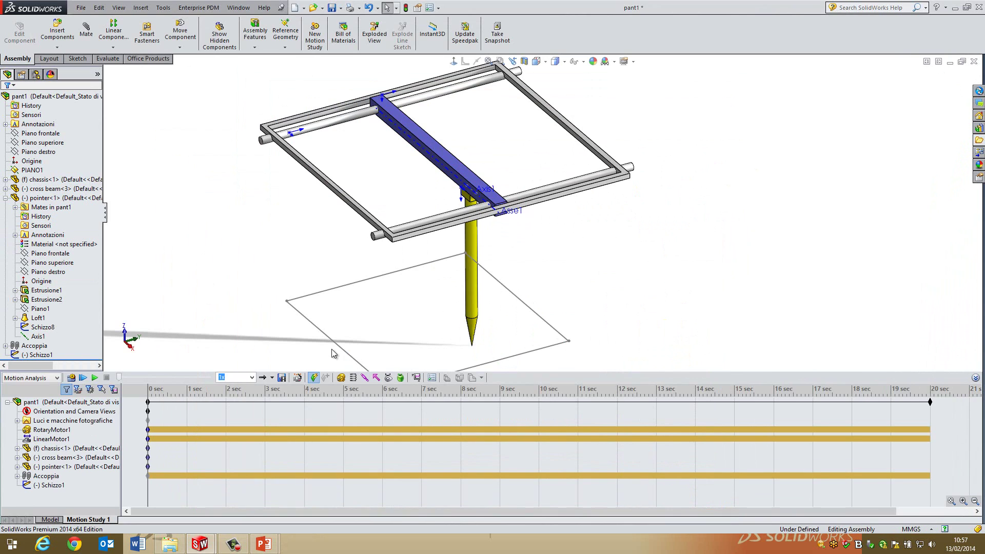
click(72, 377)
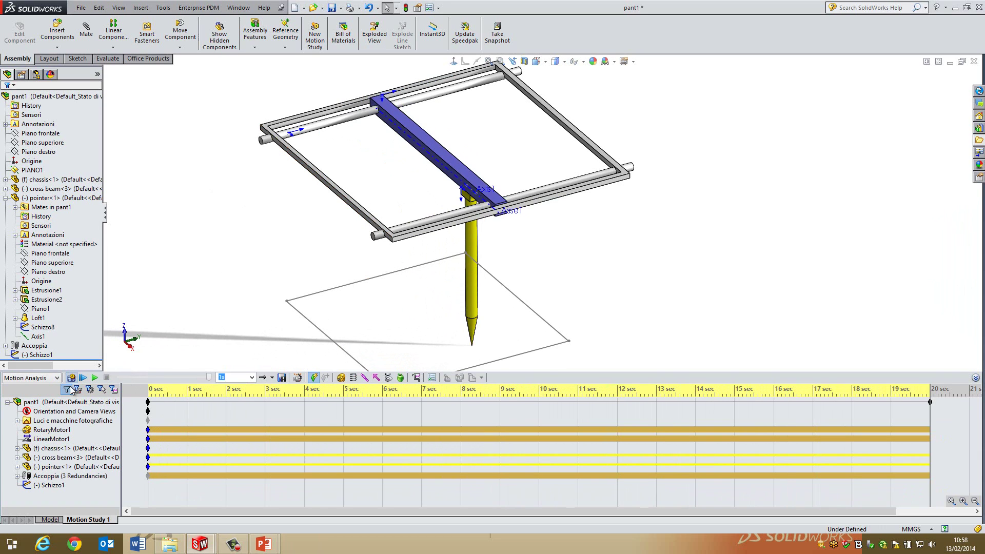
Add a linear motor on the pointer face with Data Points motion
click(329, 409)
click(329, 408)
click(364, 377)
click(14, 145)
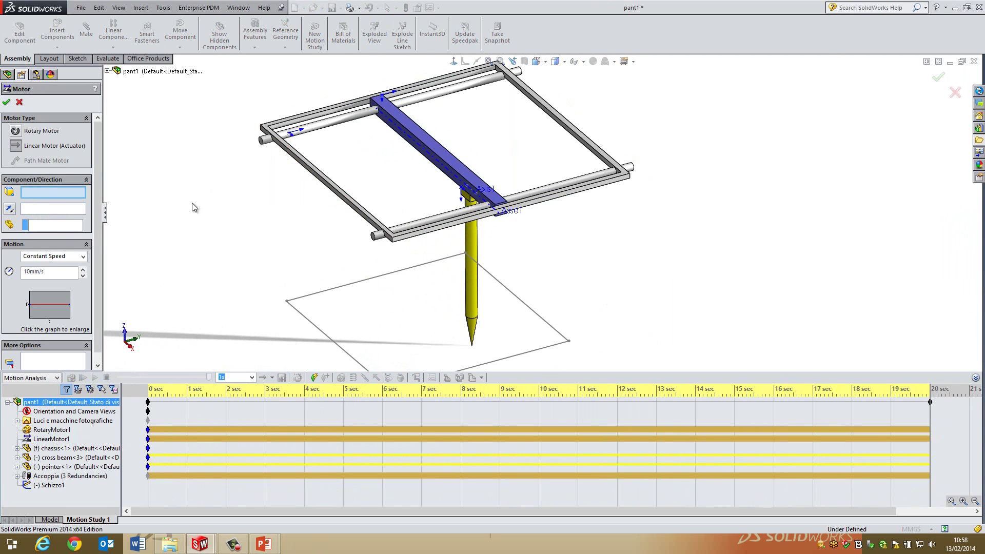
scroll(463, 176, down, 5)
click(496, 147)
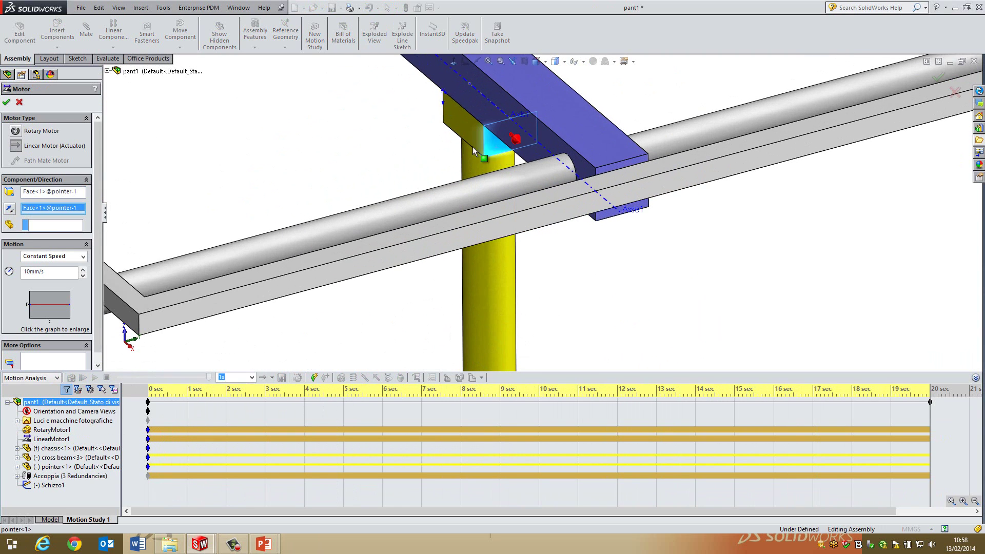
scroll(345, 212, up, 5)
scroll(525, 217, up, 2)
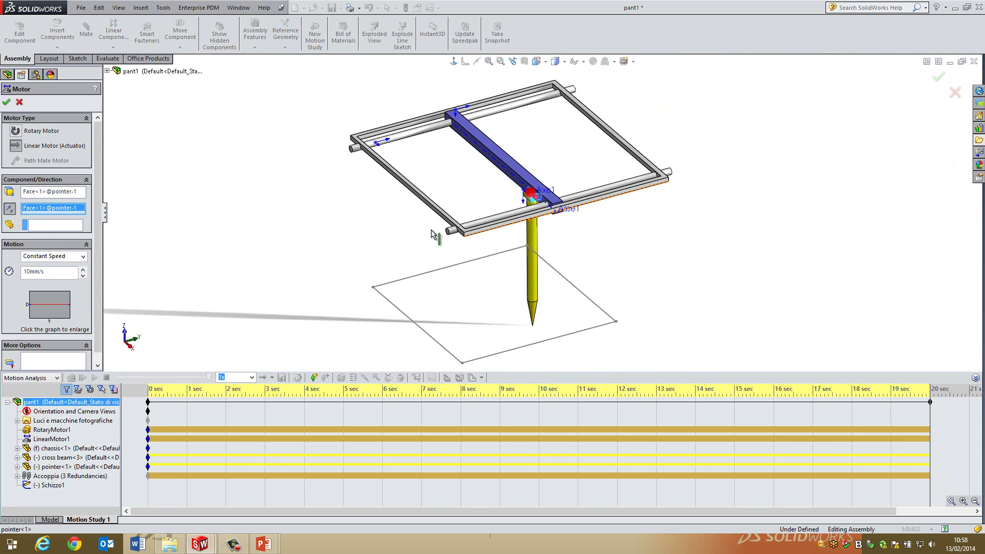
click(54, 256)
click(58, 299)
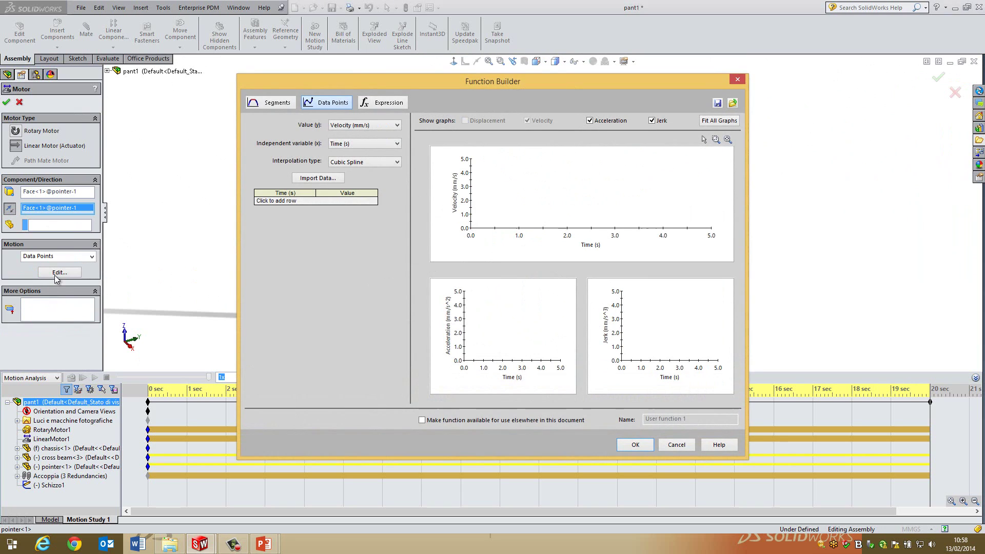
Load the movx file as Displacement (mm) data with Akima Spline interpolation
click(346, 125)
click(349, 133)
click(339, 162)
click(341, 178)
click(324, 180)
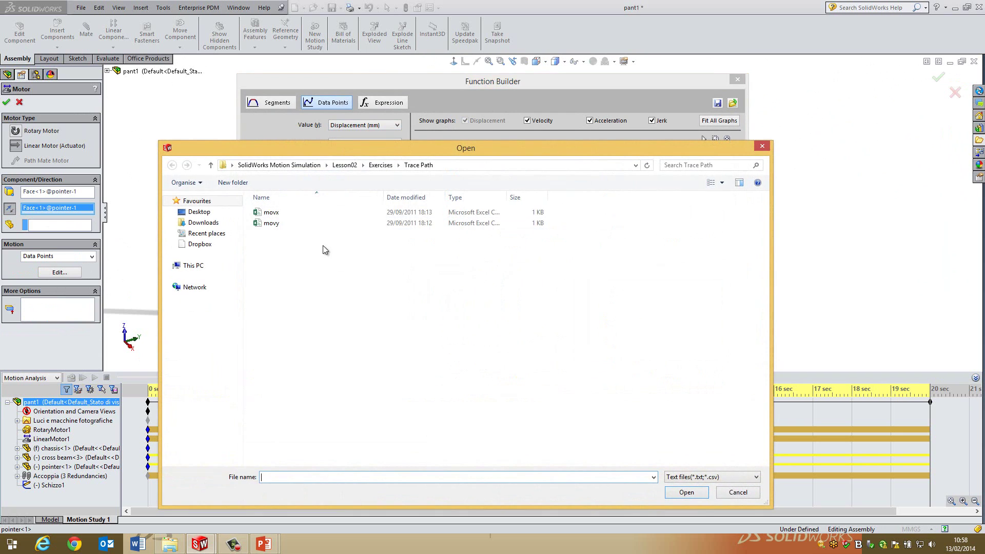
click(281, 212)
click(687, 496)
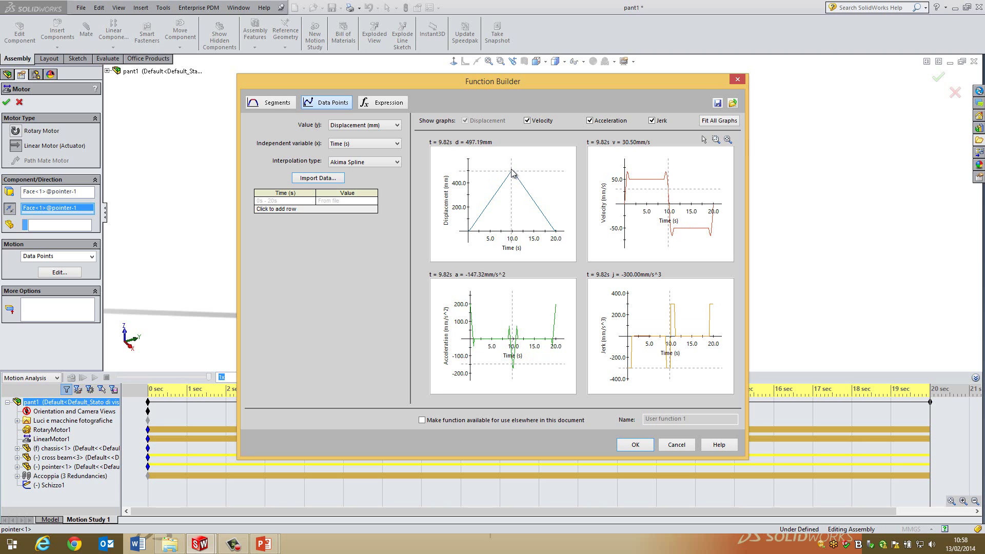
click(635, 444)
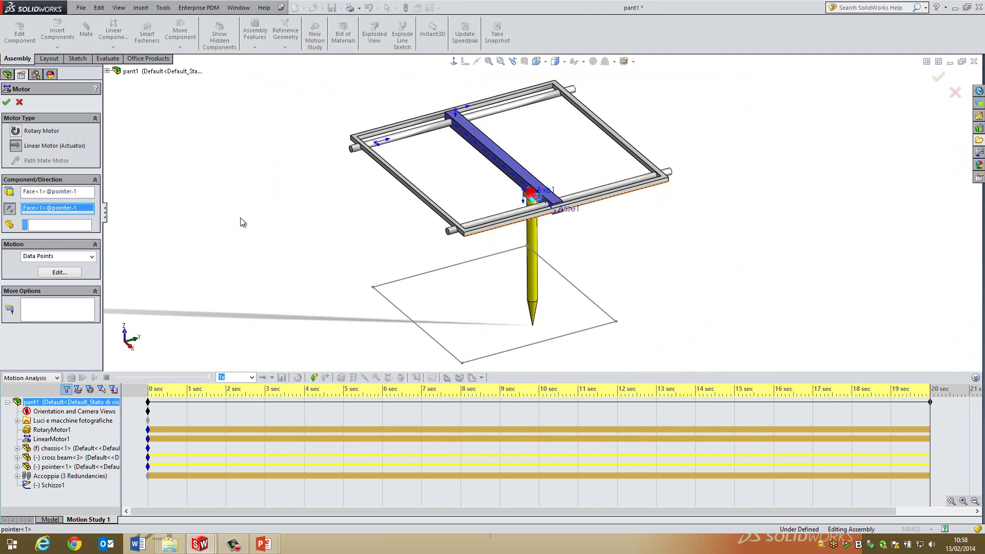
Confirm LinearMotor2 and calculate the 20-second motion study with all three motors
click(6, 101)
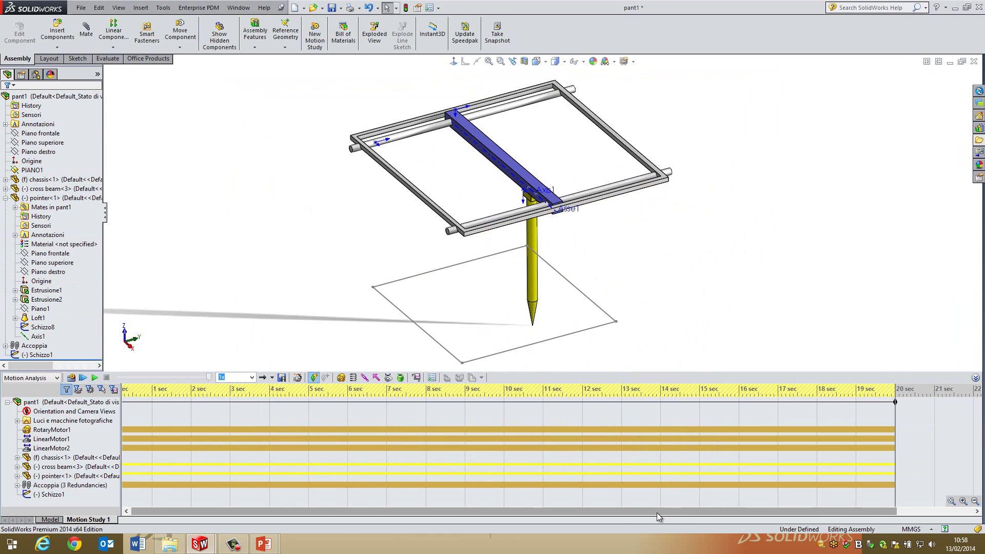
drag(657, 513, 398, 507)
click(162, 428)
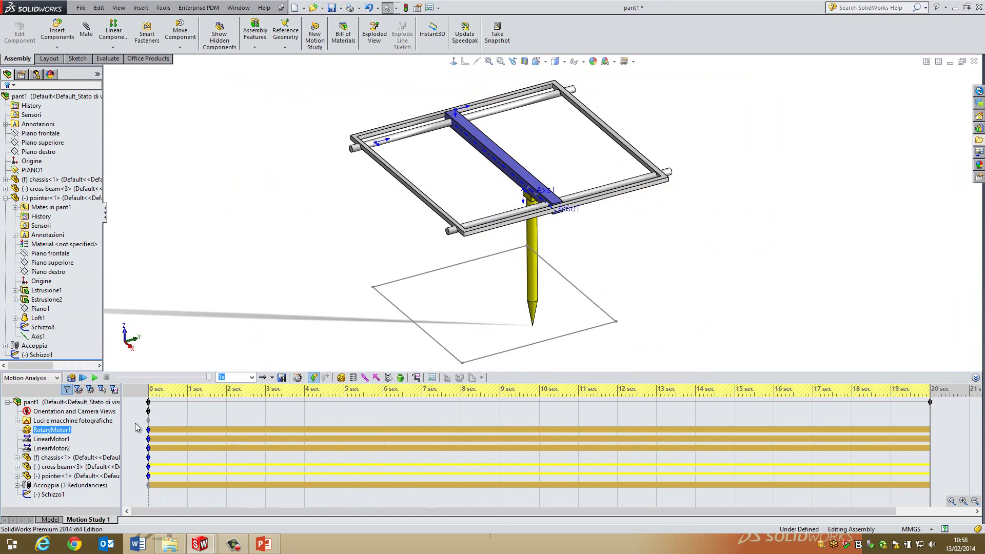
click(102, 402)
click(72, 378)
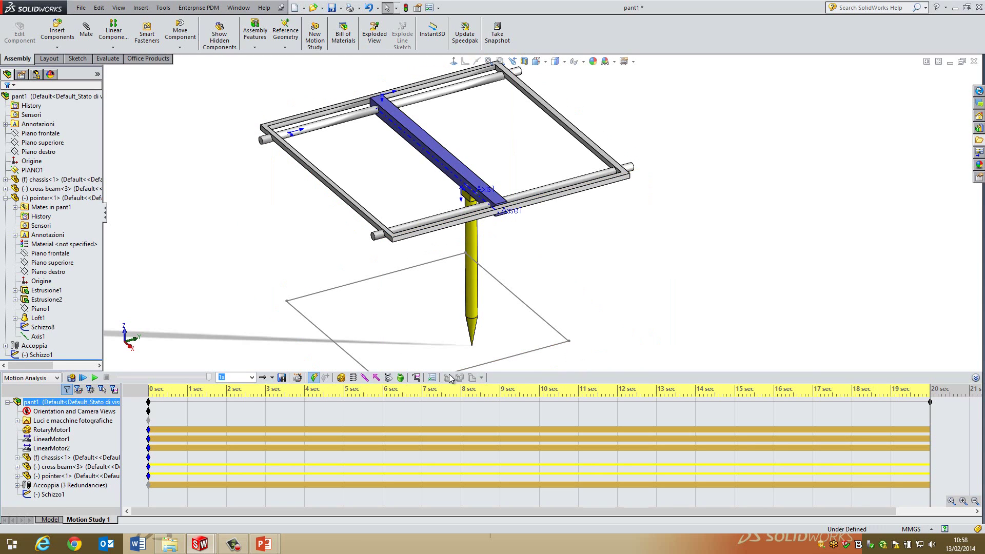
Create a Displacement/Velocity/Acceleration Trace Path result on the pointer tip, then play the motion
click(417, 377)
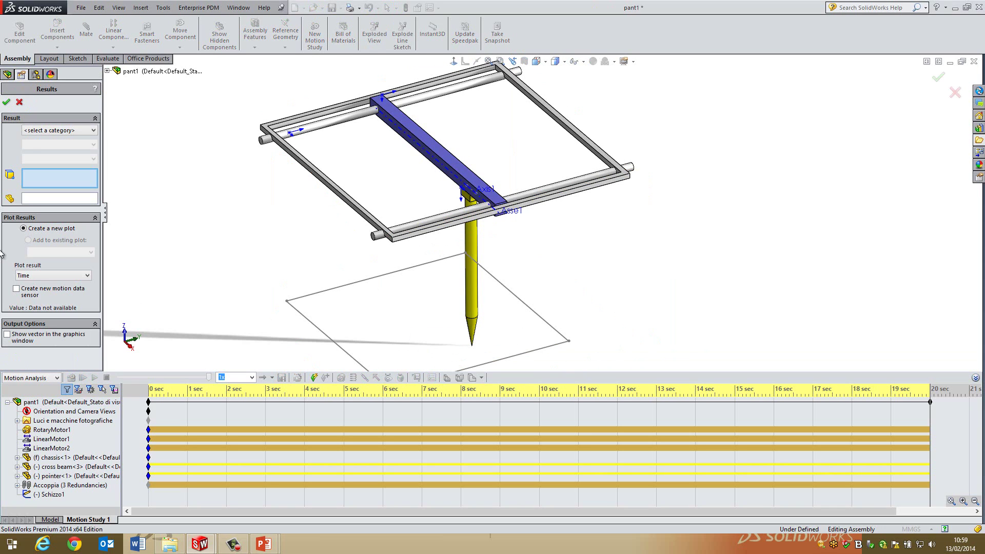
click(44, 131)
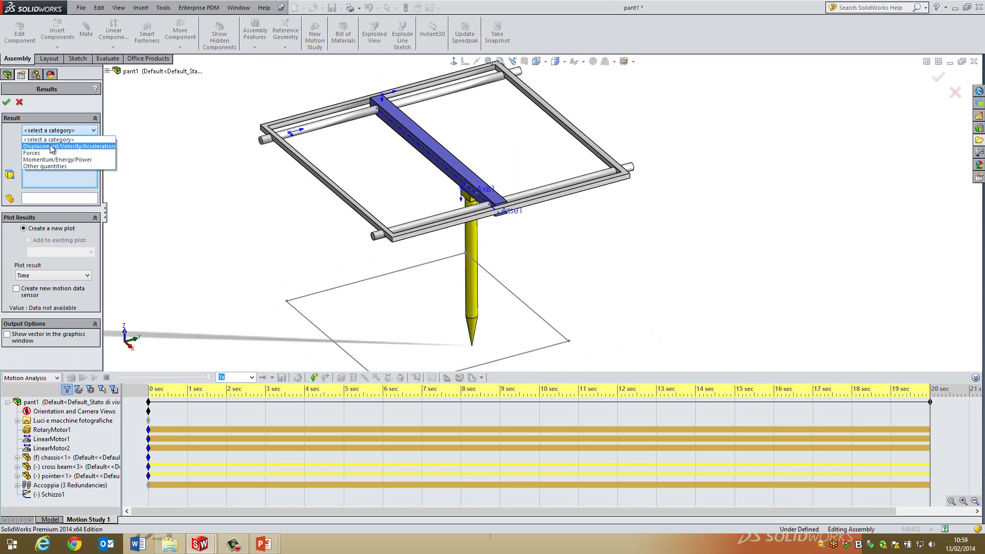
click(51, 146)
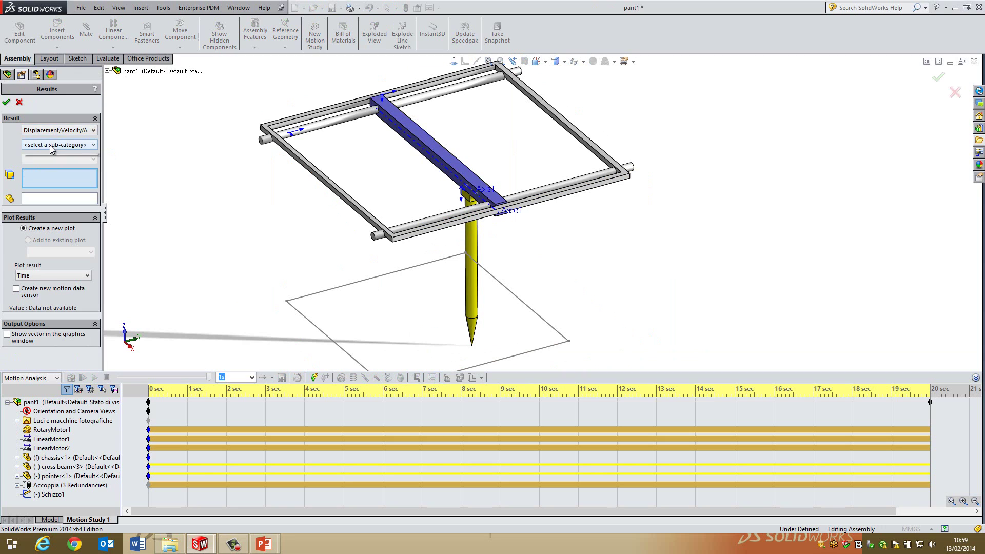
click(52, 147)
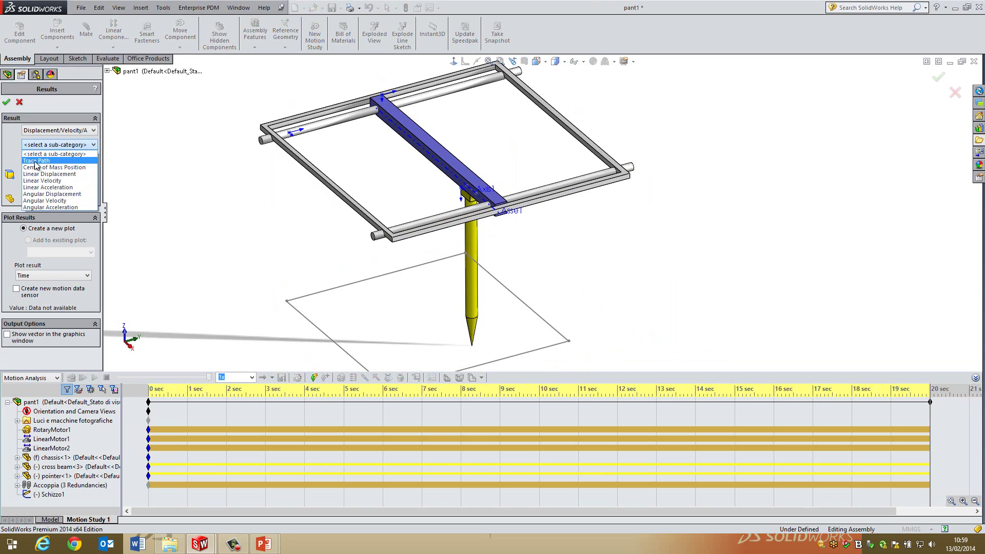
click(49, 161)
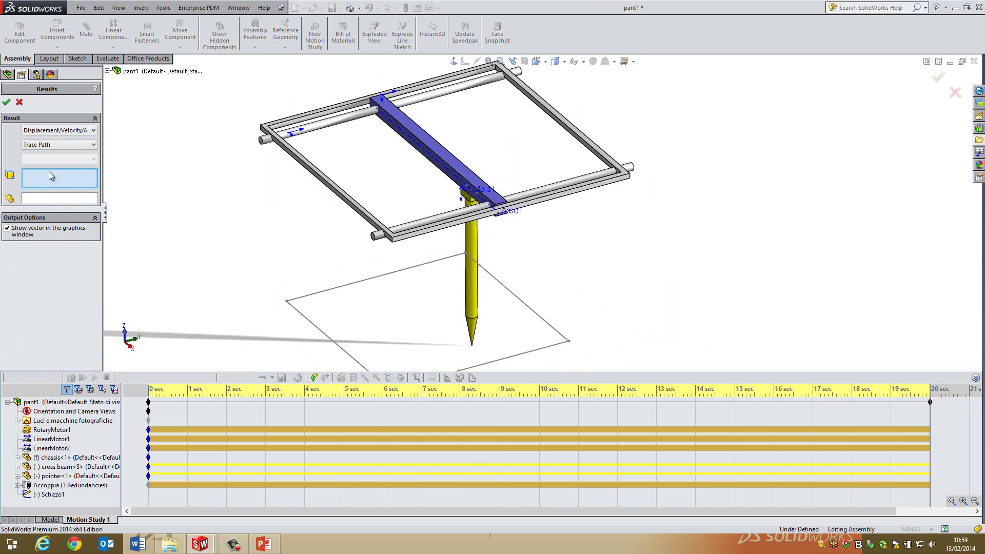
click(471, 347)
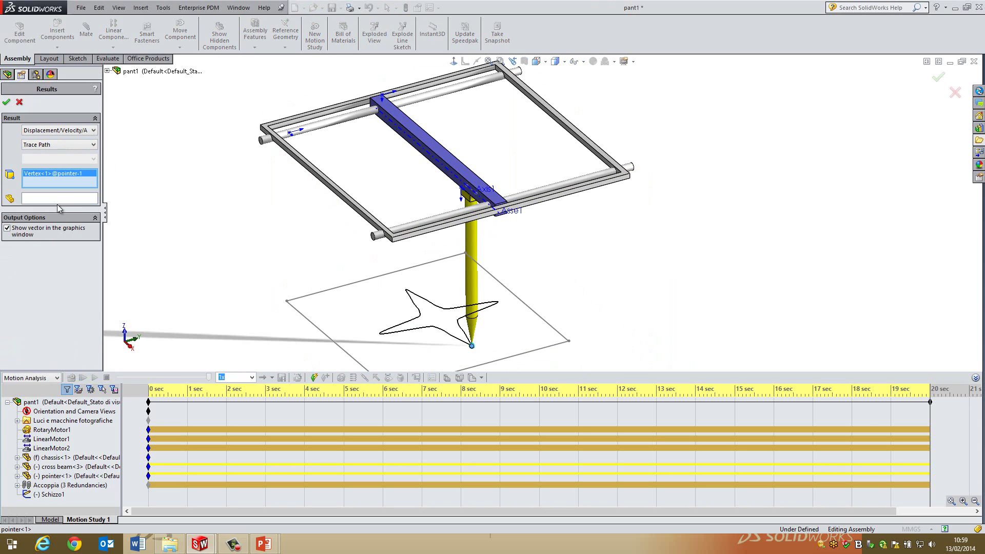
click(6, 102)
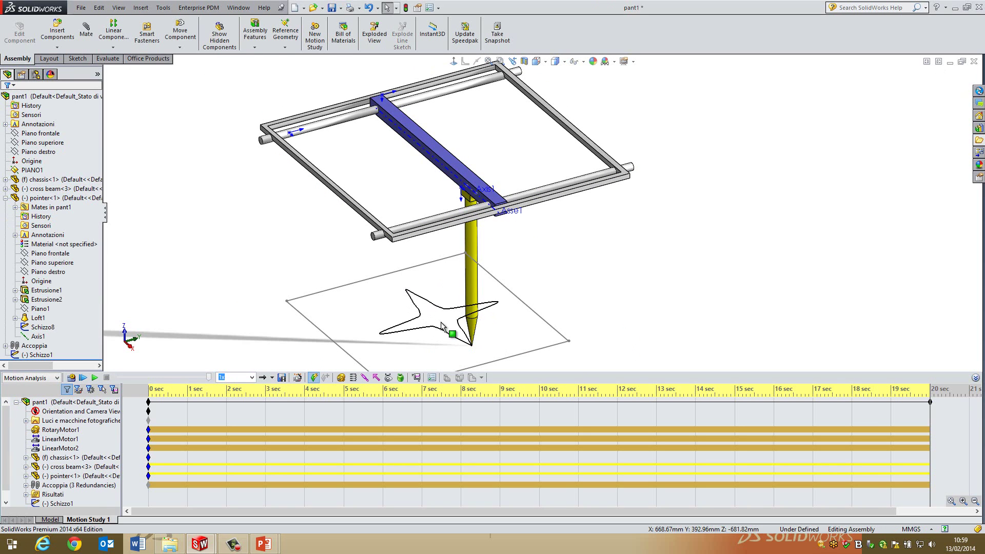
click(95, 378)
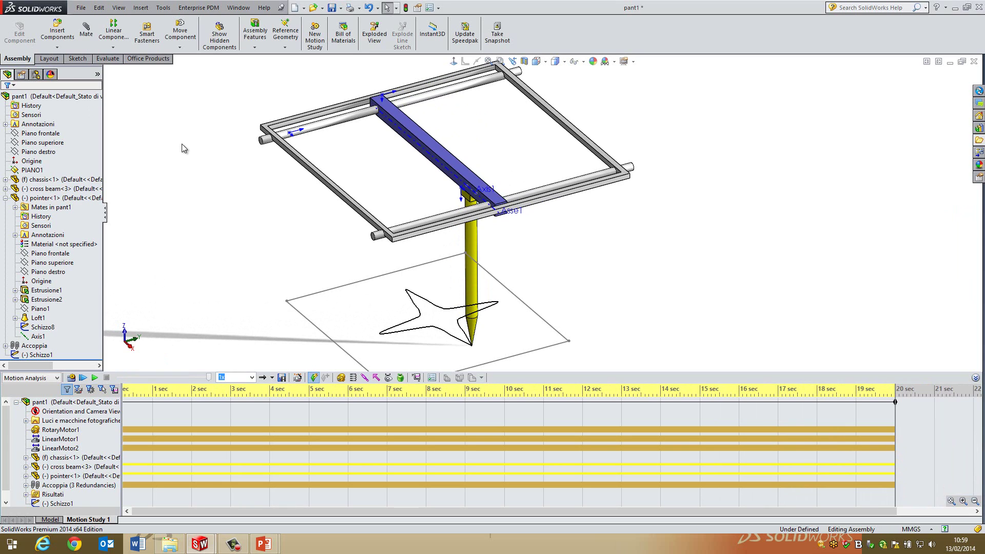
Bring the Cam Synthesis assembly document to the front
key(alt+Tab)
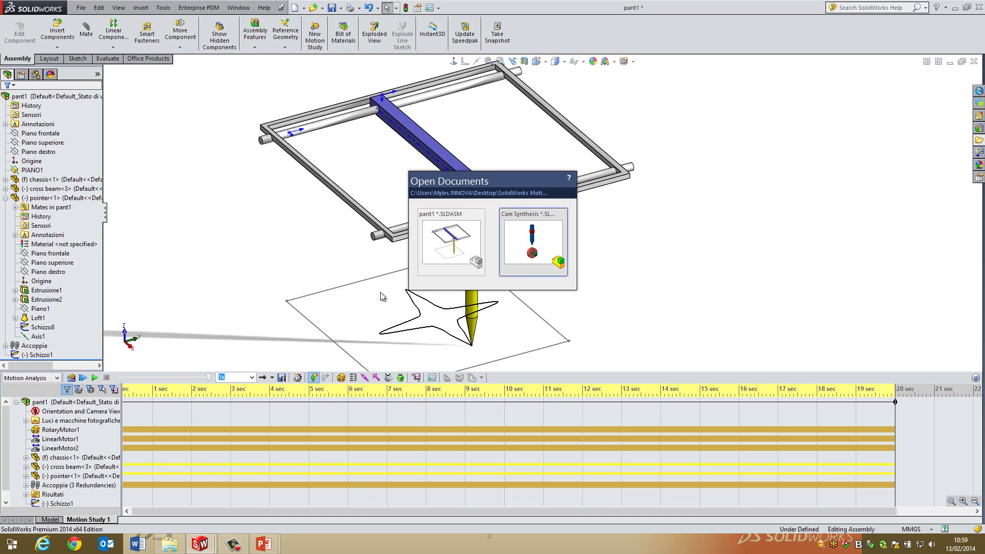
click(543, 248)
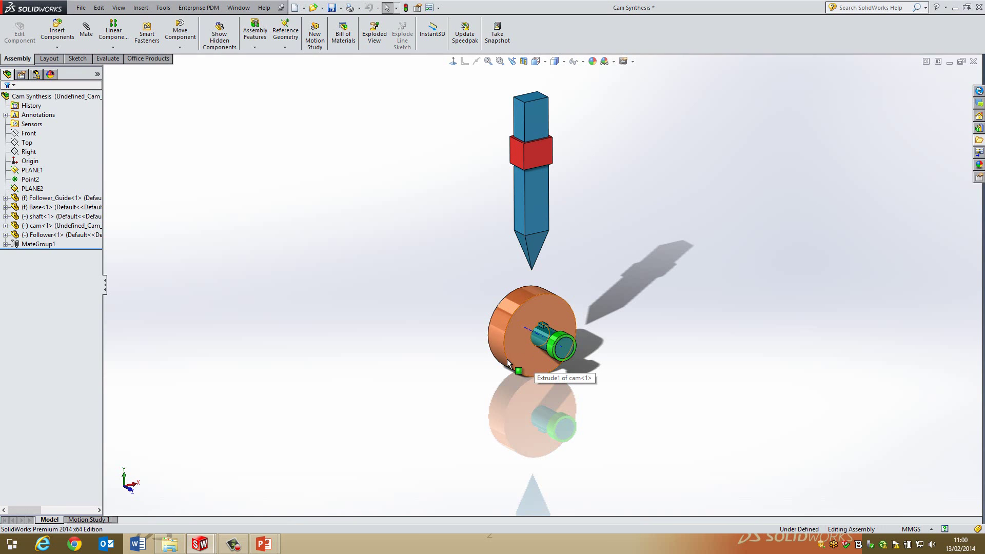
Switch the cam assembly's Motion Study 1 to Motion Analysis
click(97, 519)
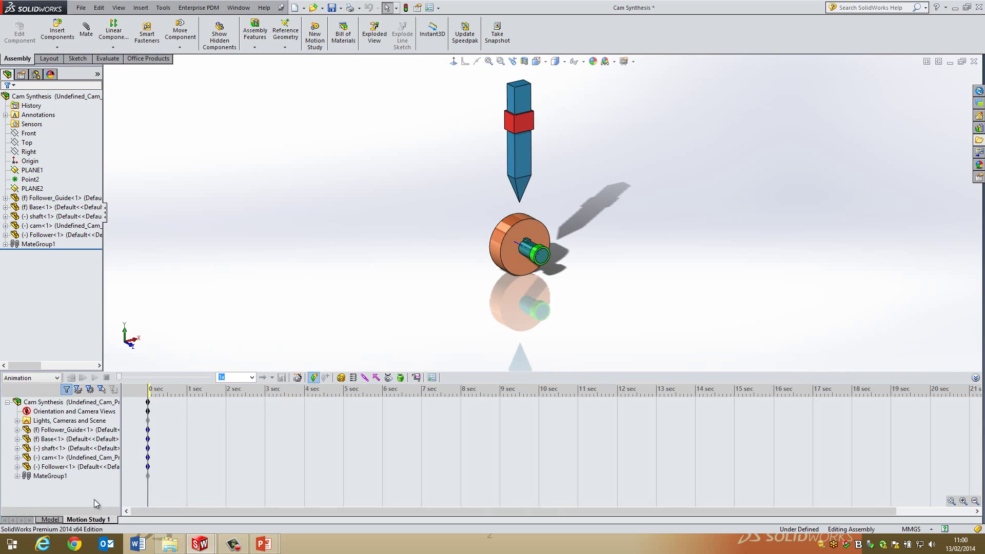
click(43, 378)
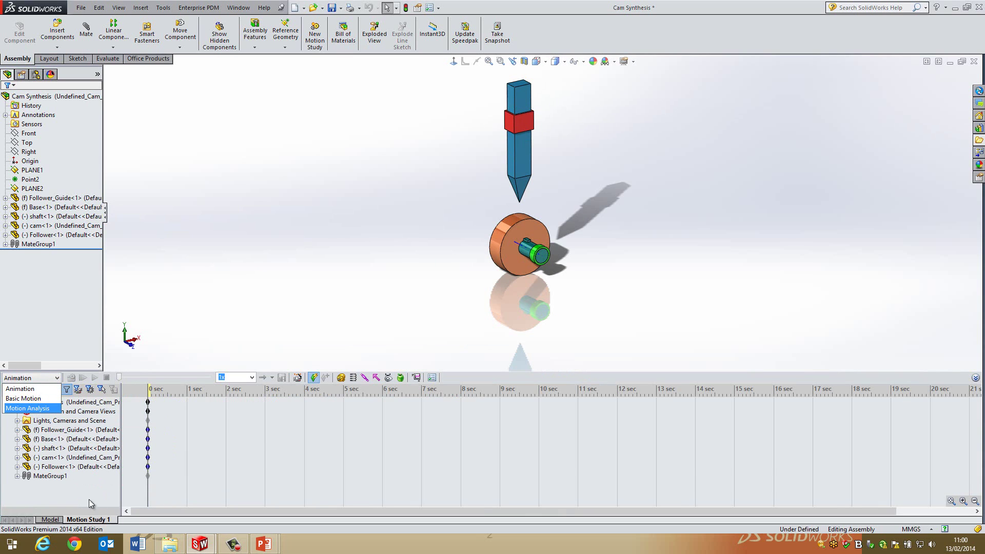
click(30, 408)
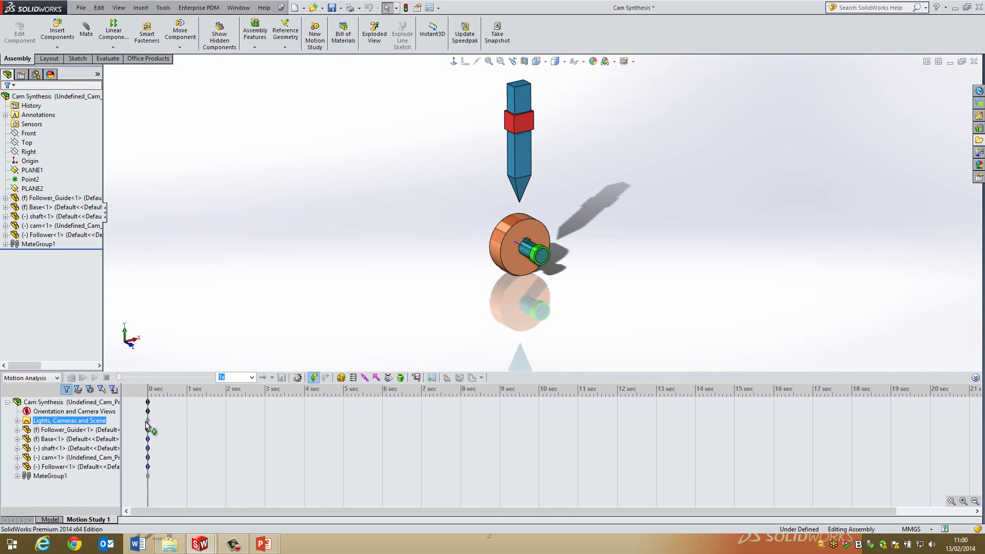
click(361, 418)
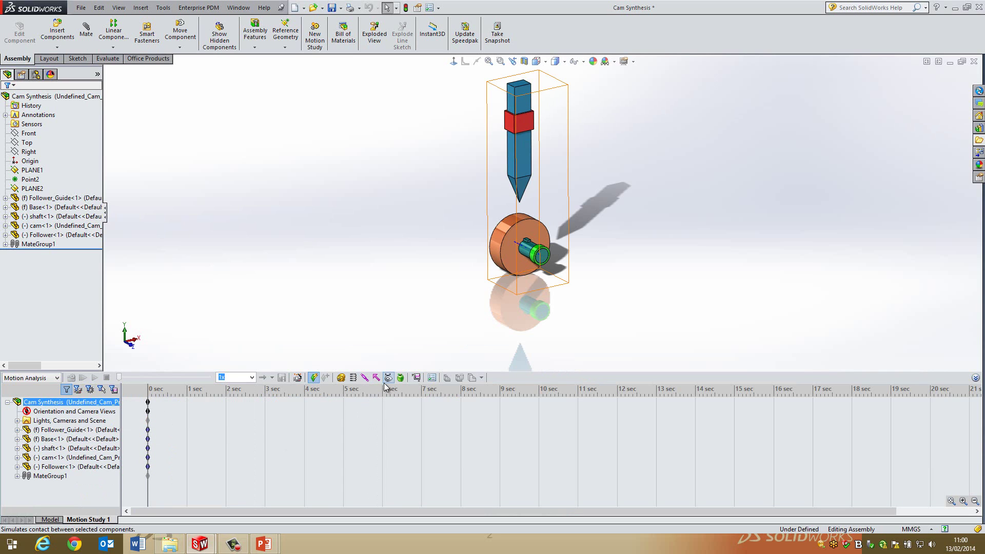
Start a motor, hide the green ring, and pick the shaft's end edge
click(341, 382)
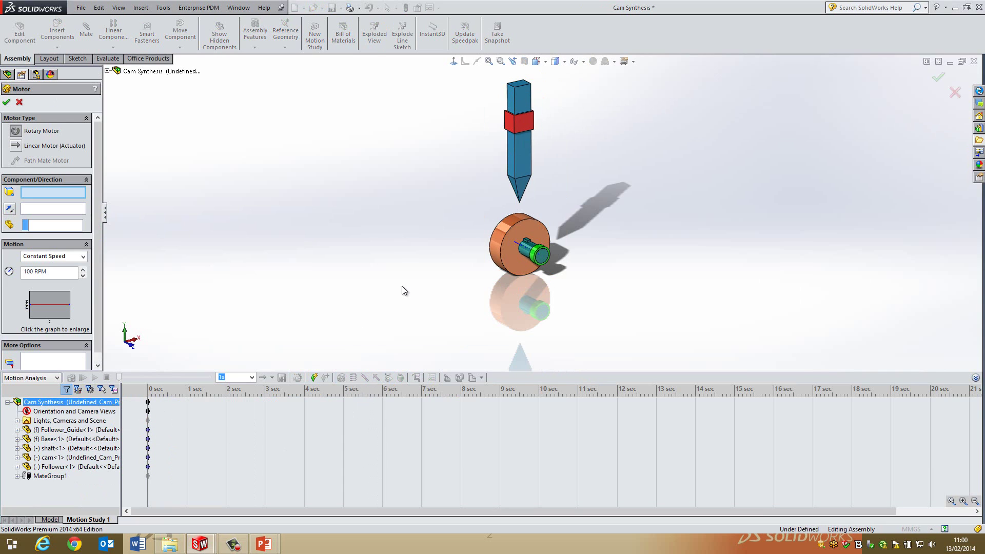
scroll(531, 233, down, 4)
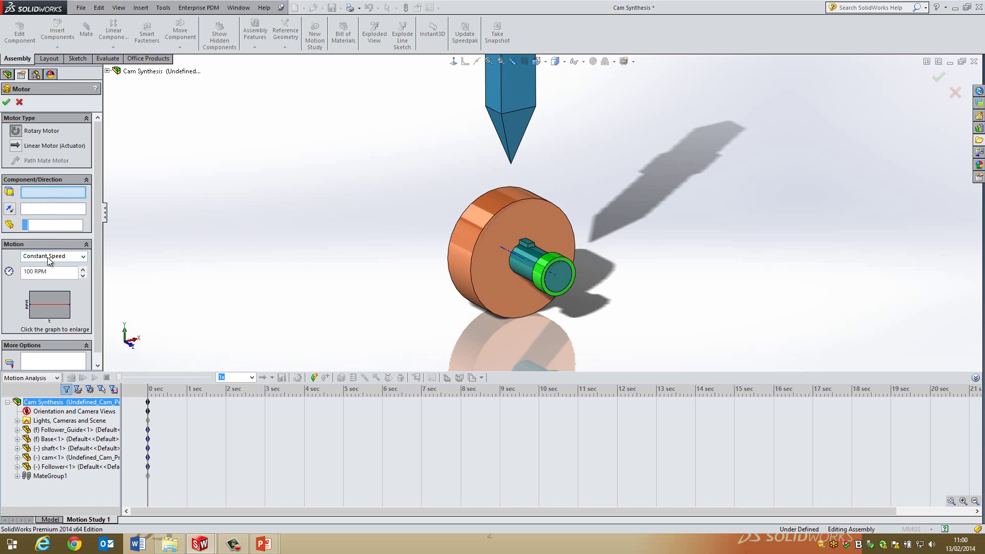
scroll(602, 260, down, 5)
right_click(472, 260)
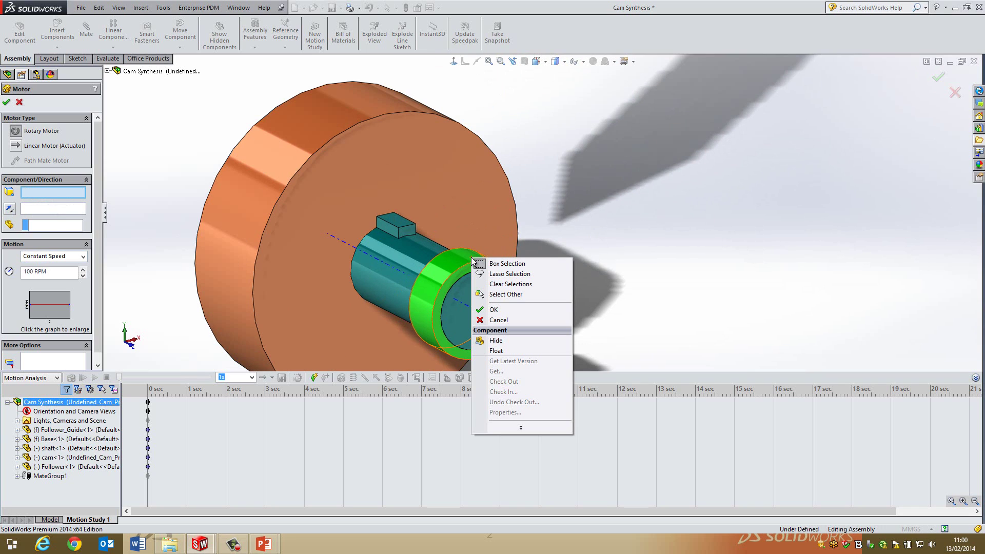
click(495, 342)
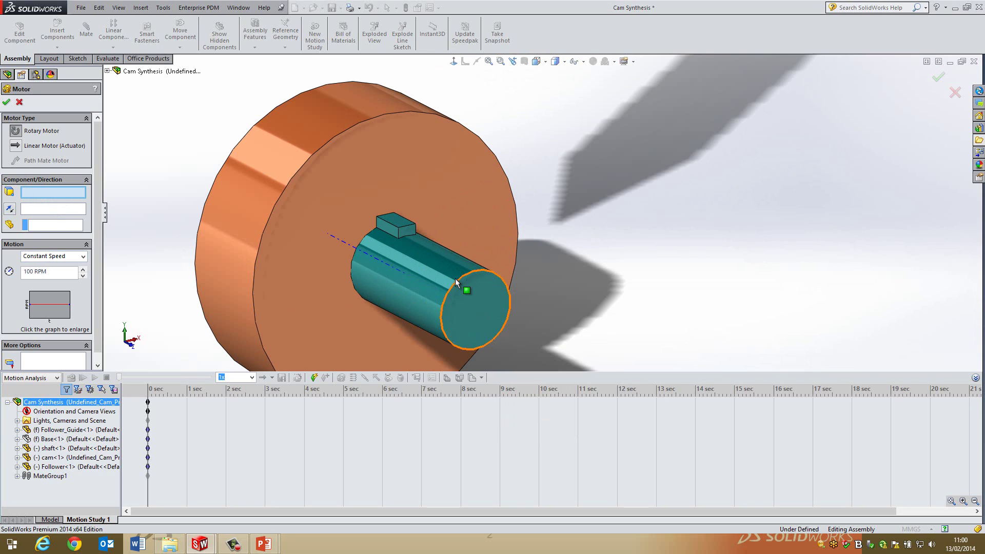
scroll(531, 272, down, 3)
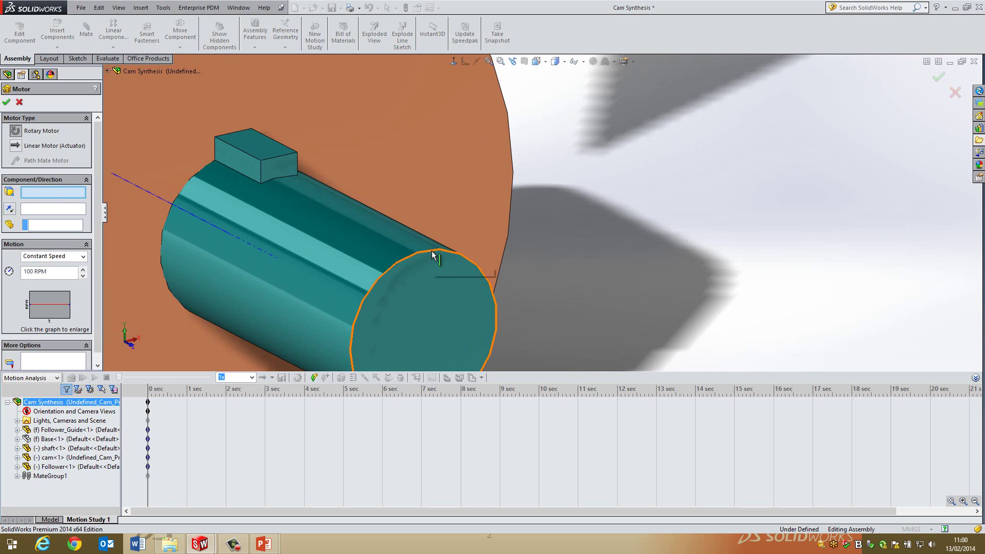
click(429, 256)
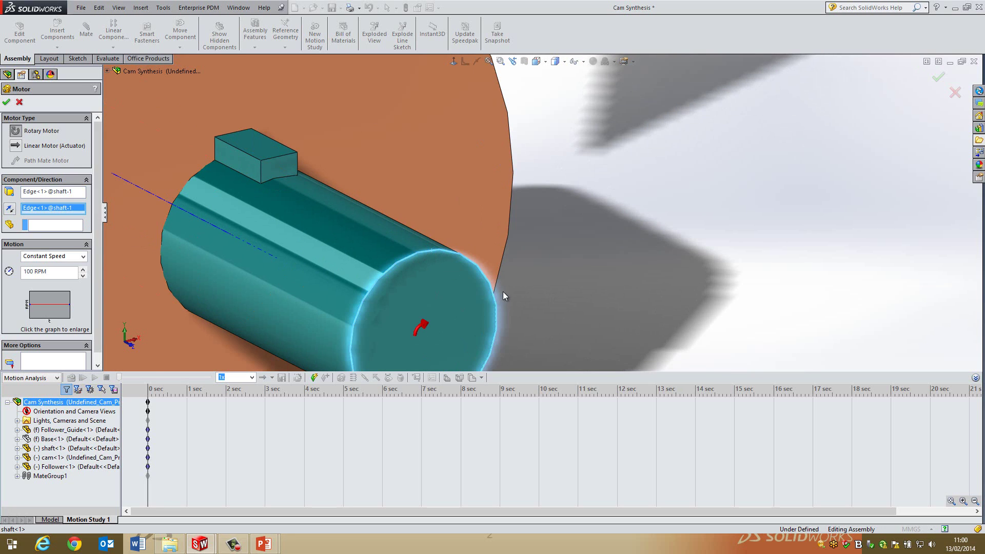
Set the motor's motion type to Segments
scroll(506, 291, up, 2)
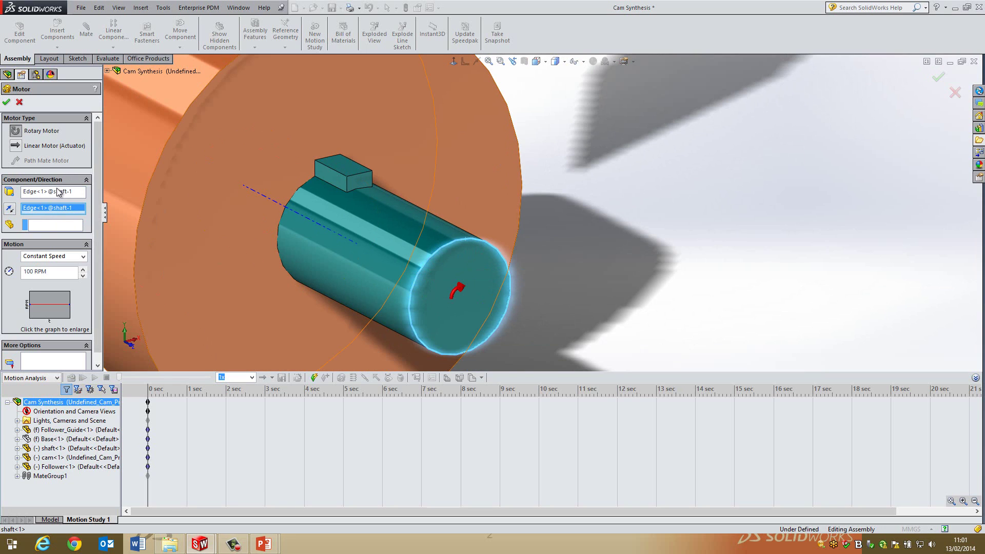
click(42, 256)
click(42, 258)
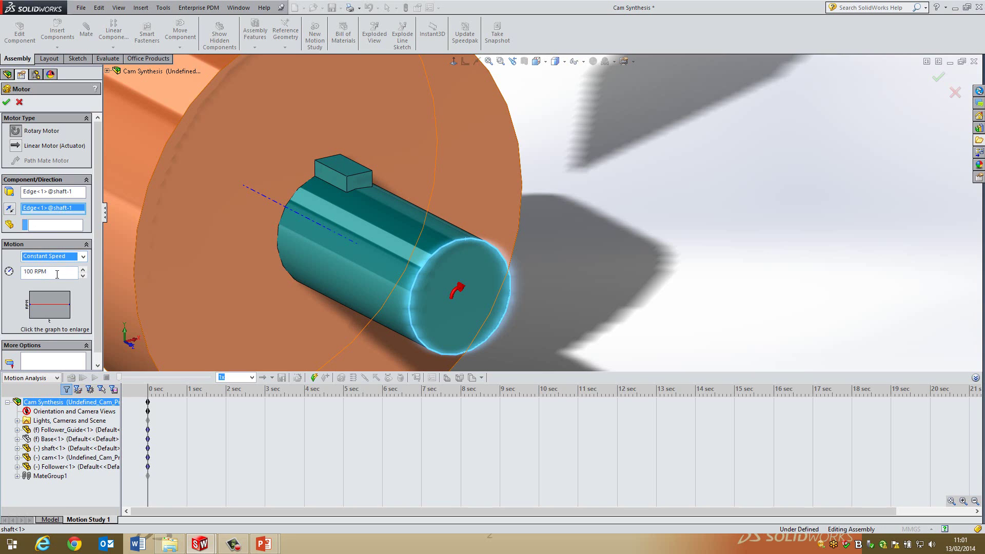
click(50, 256)
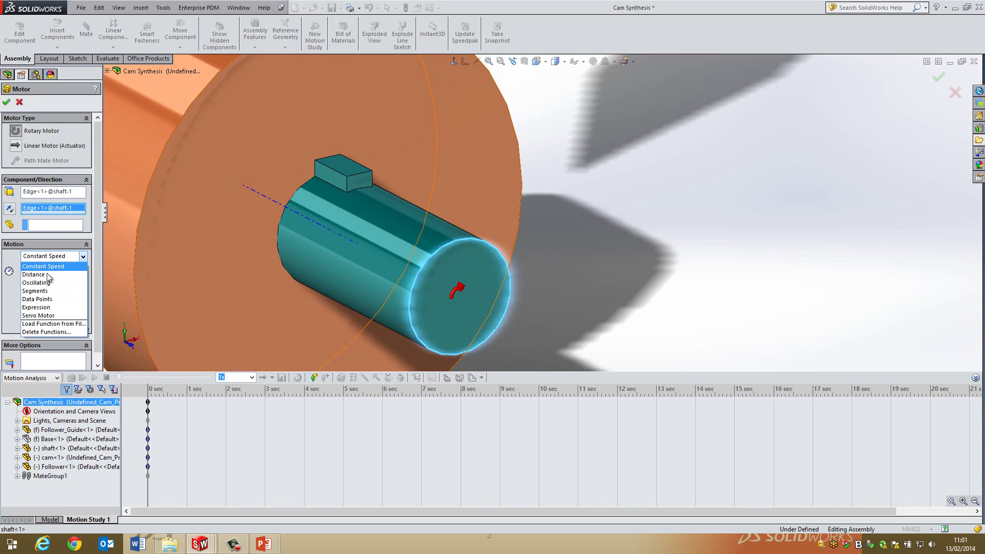
click(49, 290)
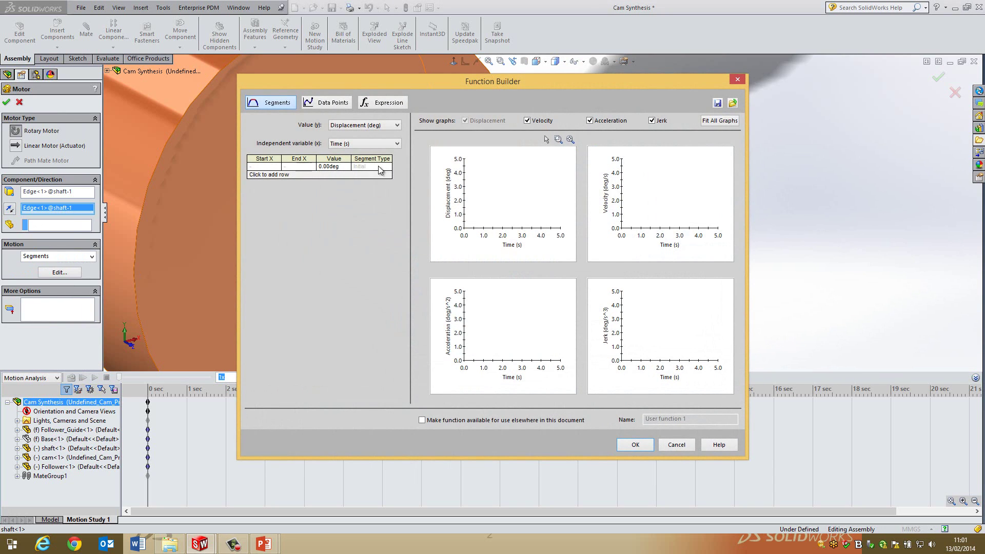
Use Displacement (deg) as the value and Cycle Angle (deg) as the independent variable
click(359, 125)
click(359, 125)
click(353, 144)
click(338, 161)
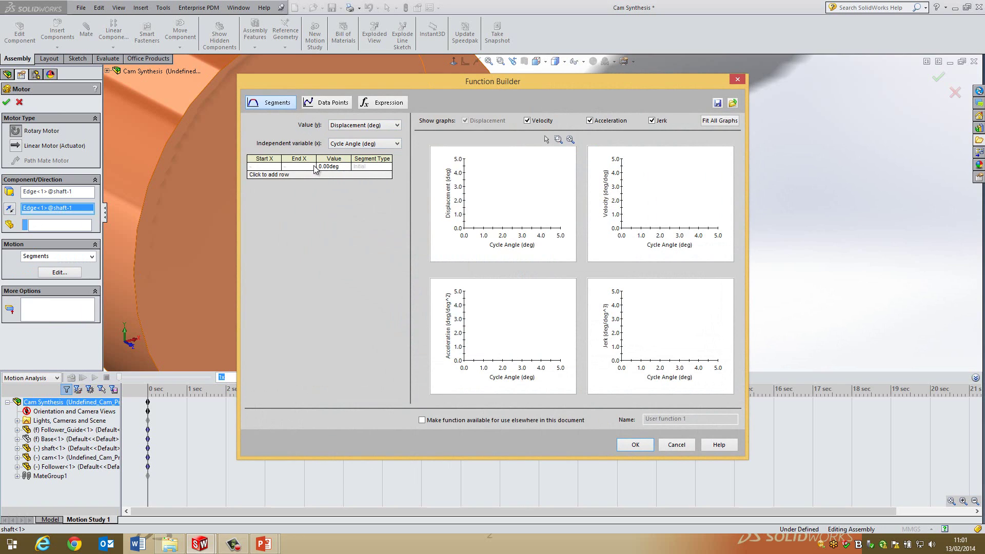
Add segments 0–90° with value 90 and 90–180° with value 180
click(303, 174)
click(303, 174)
text(90)
key(Tab)
text(90)
click(272, 183)
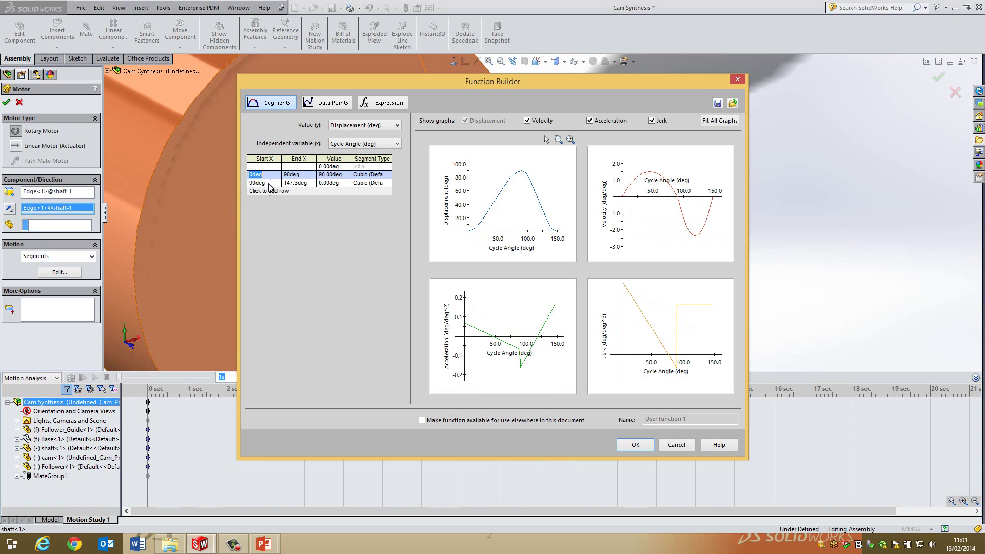
click(266, 184)
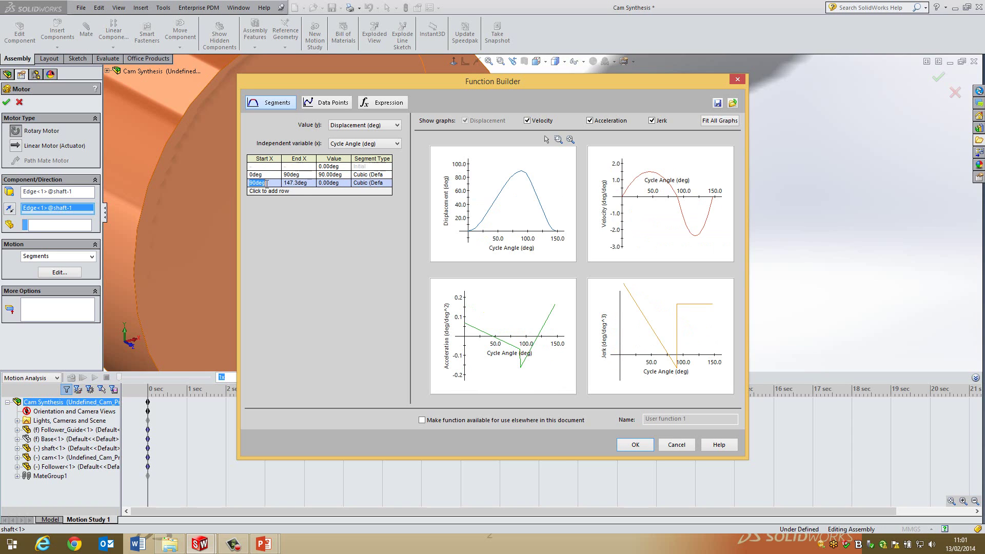
text(90)
click(304, 184)
text(180)
click(329, 183)
text(1)
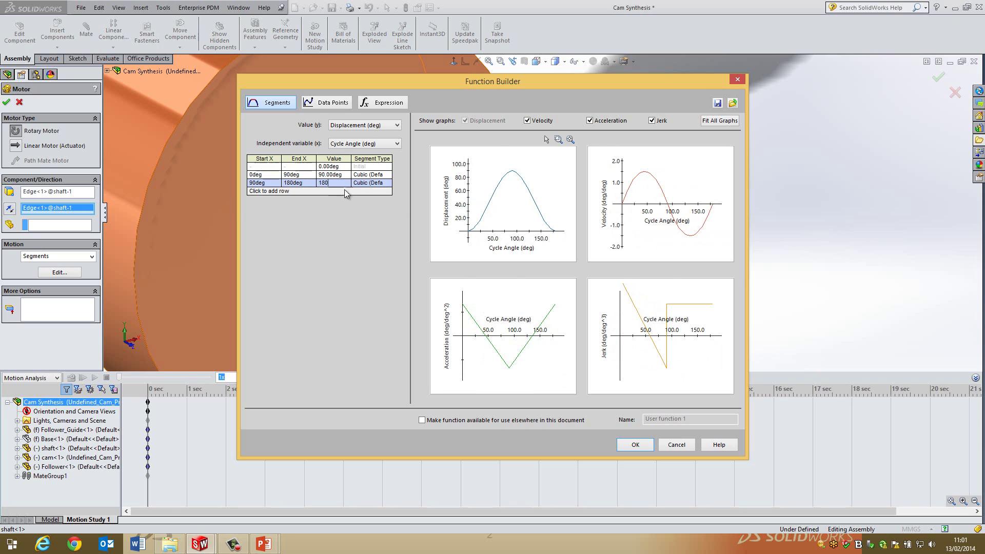
text(80)
click(297, 191)
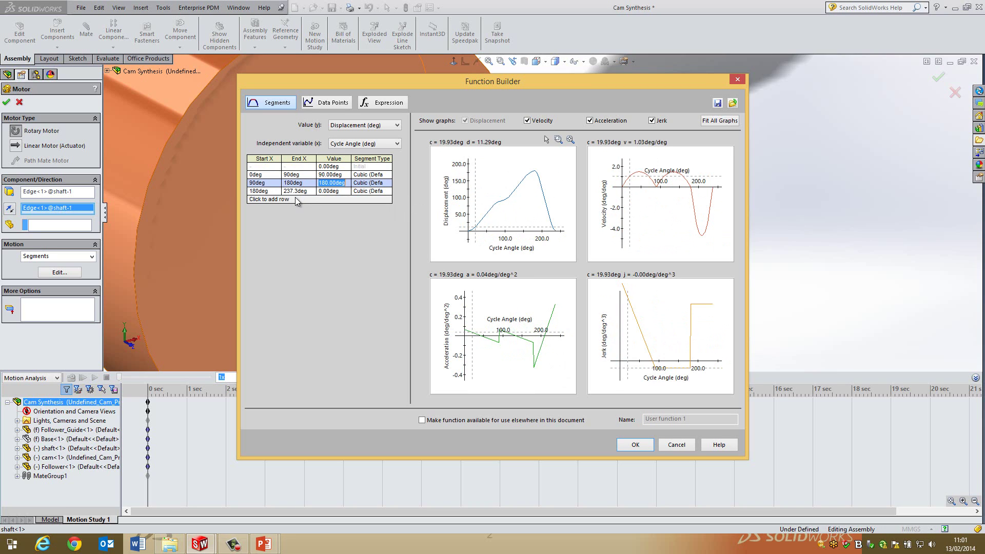
Add segments 180–270° with value 270 and 270–360° with value 360
click(266, 192)
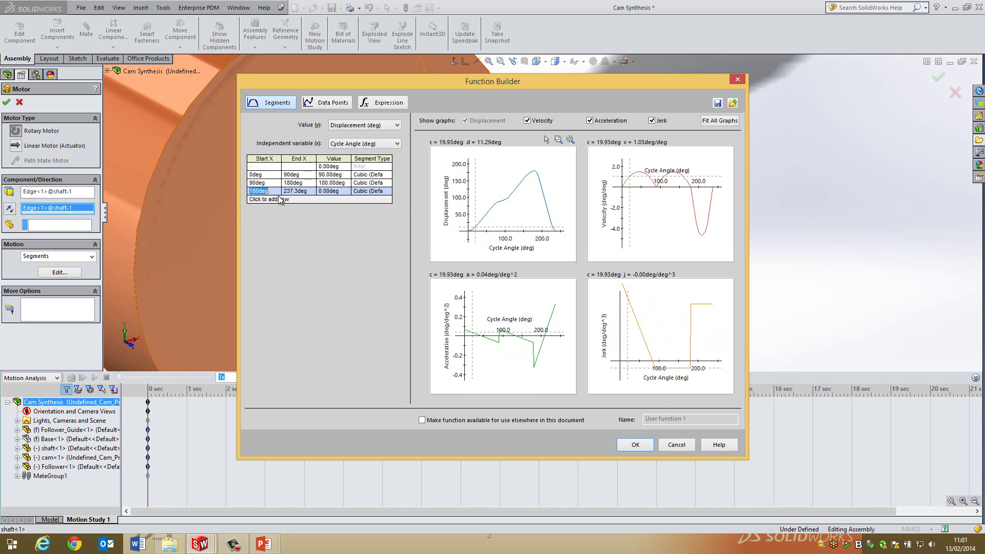
click(300, 193)
text(28)
click(336, 191)
text(270)
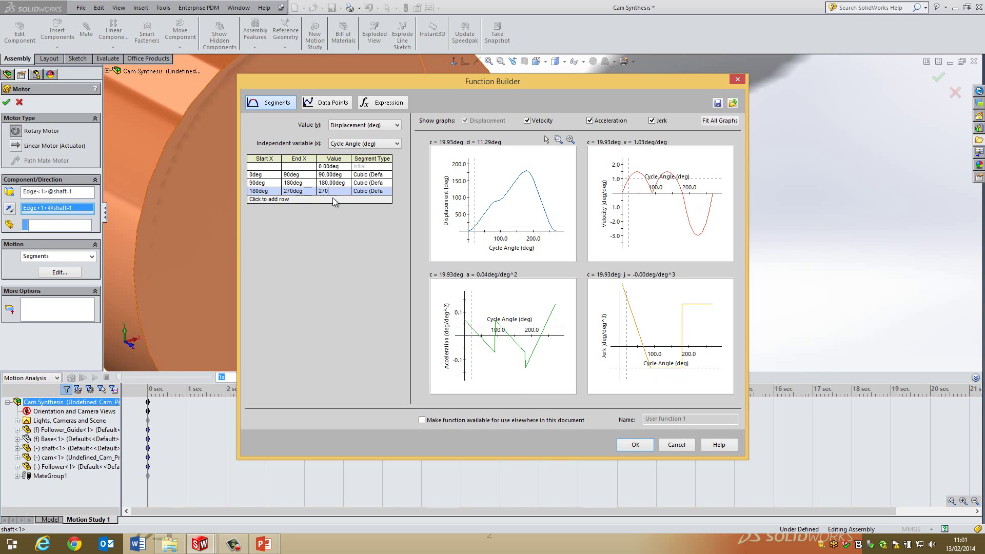
click(315, 198)
click(303, 199)
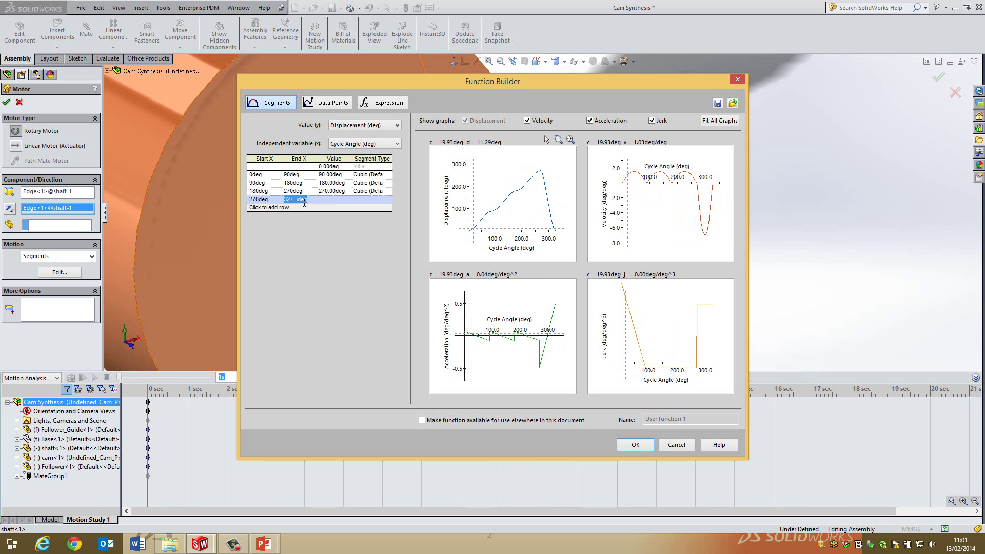
text(360)
click(337, 199)
text(360)
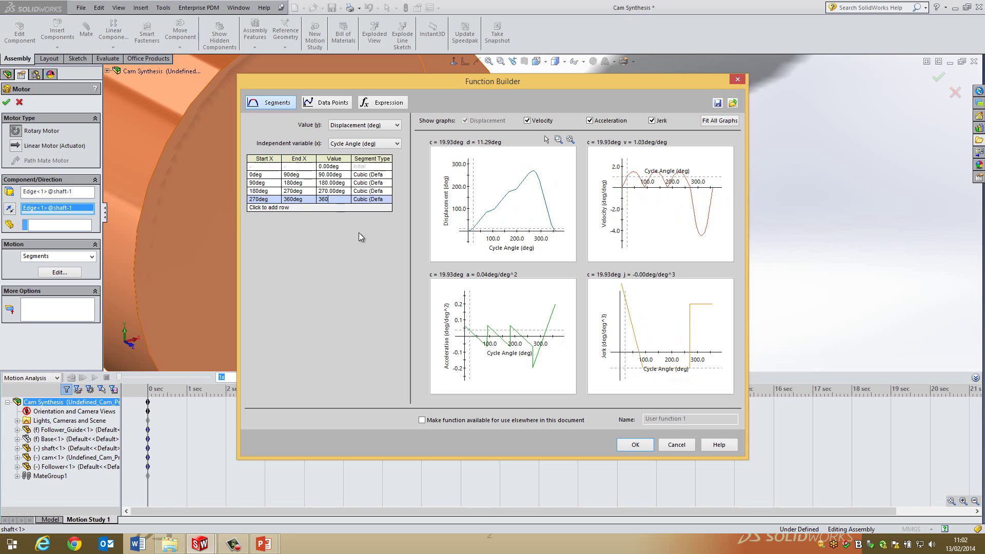
click(379, 175)
Set all four segment types to Linear and accept the motor profile
click(387, 175)
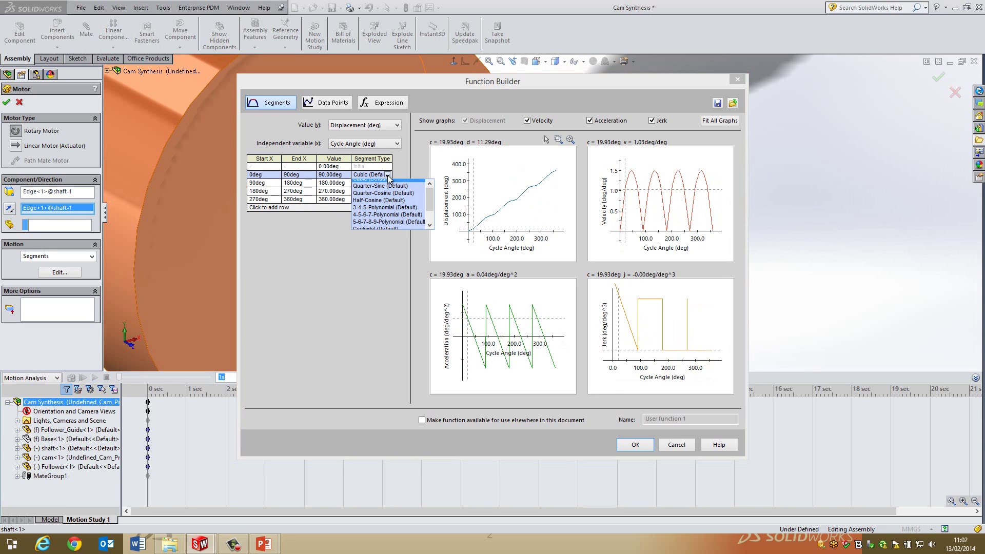
scroll(391, 220, down, 2)
click(378, 226)
click(382, 183)
click(387, 183)
scroll(390, 224, down, 2)
click(388, 233)
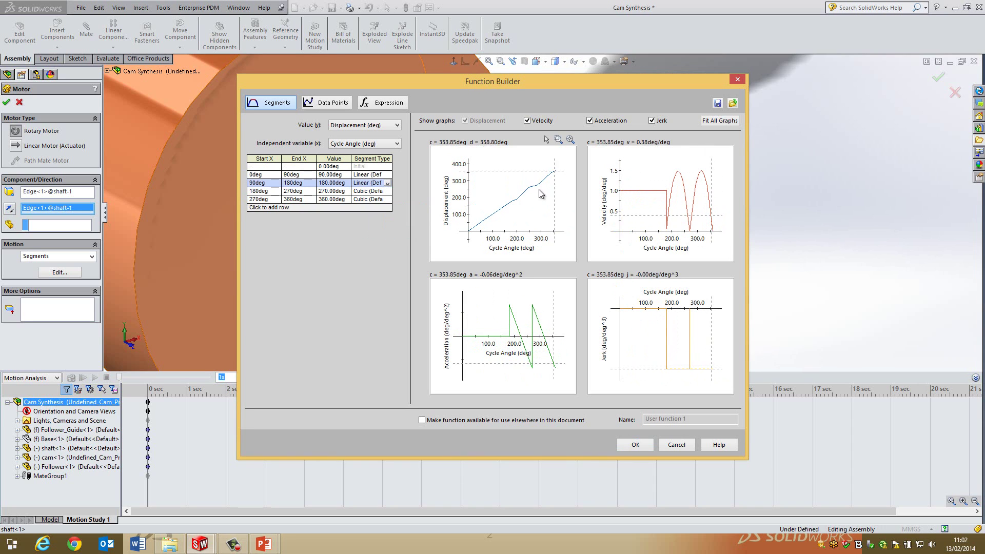
click(364, 191)
click(388, 191)
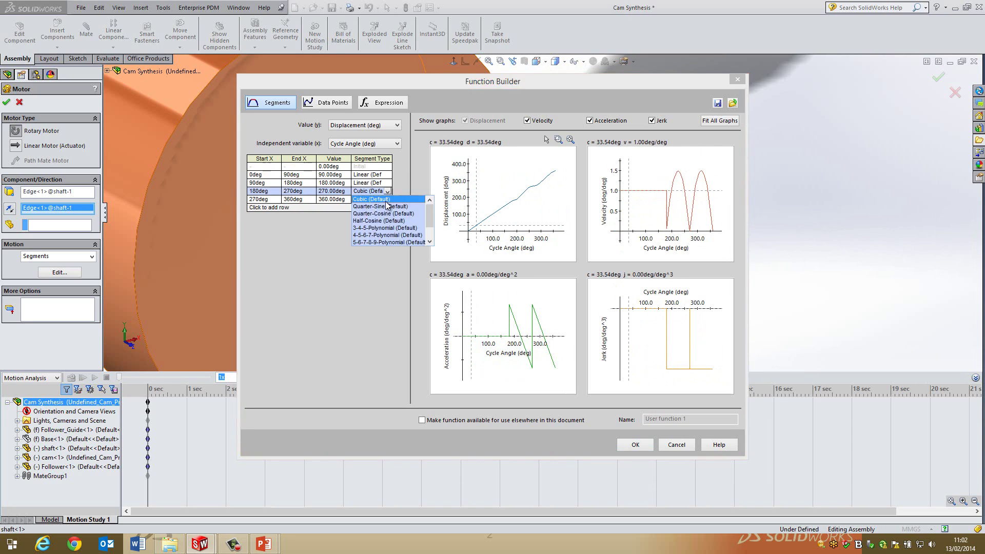
scroll(378, 239, down, 2)
click(377, 241)
click(387, 199)
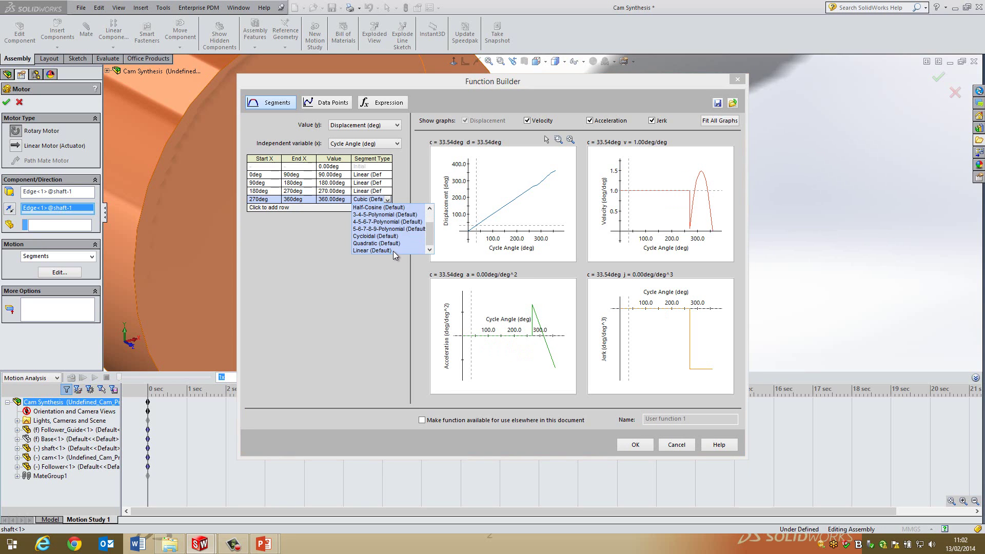
click(390, 250)
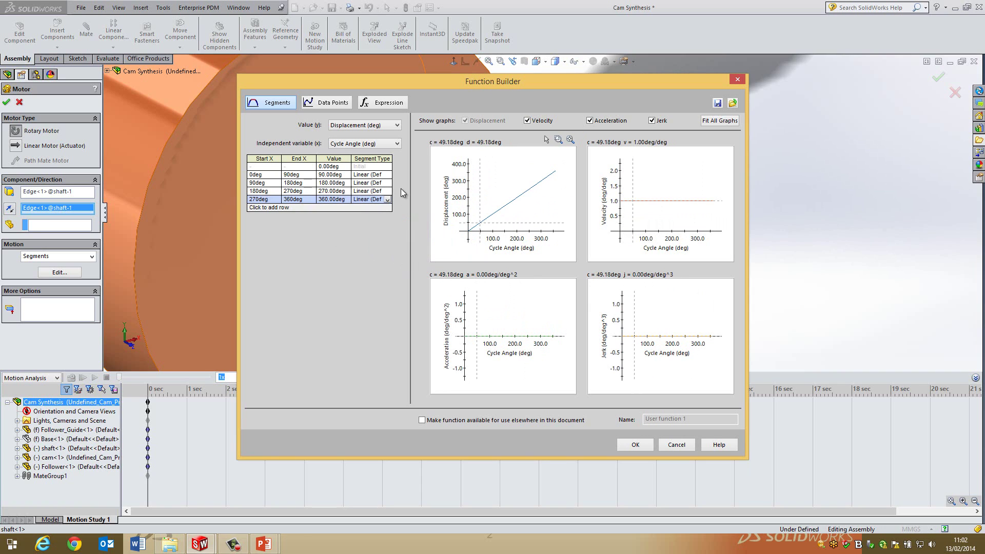
click(635, 445)
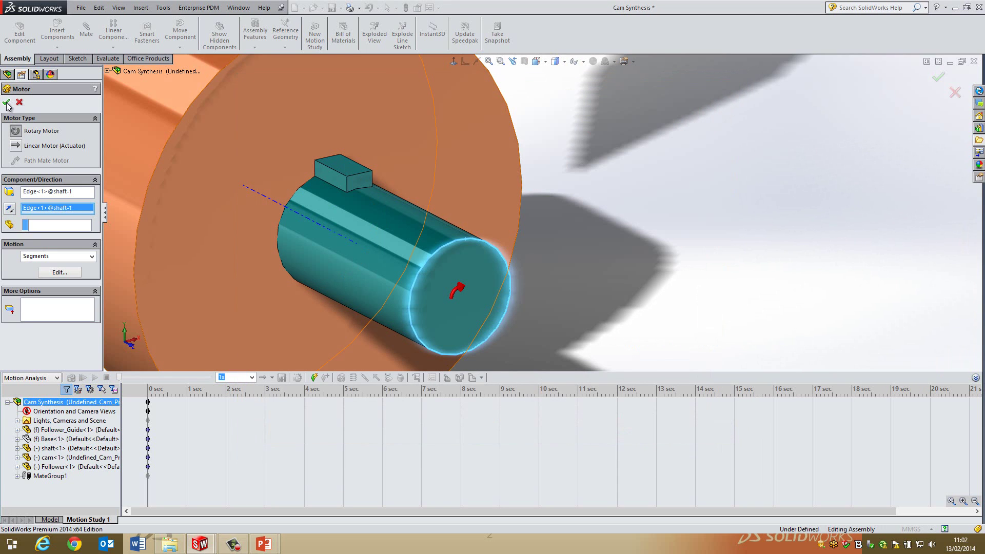
Create the rotary motor and shorten the study to 3 seconds
click(6, 102)
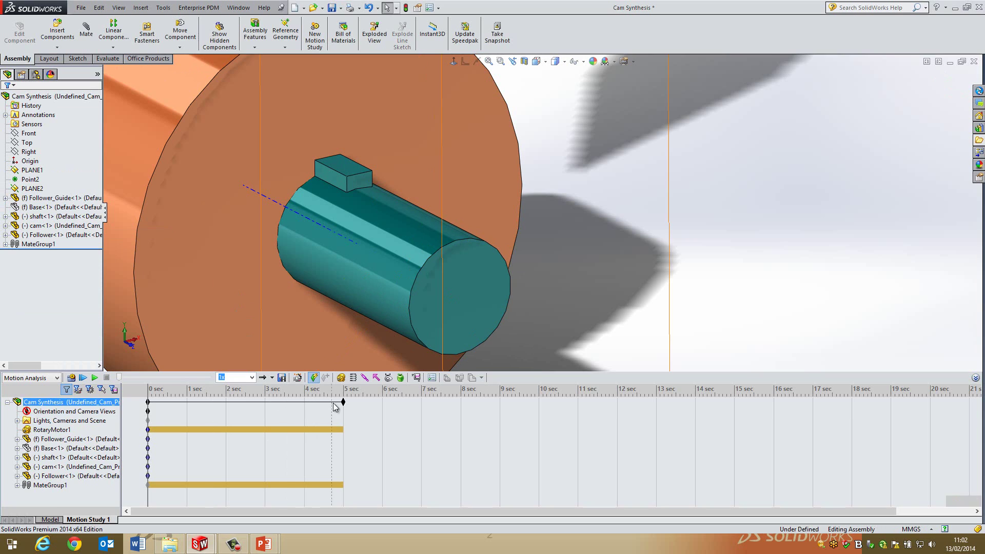
drag(343, 402, 264, 402)
click(282, 498)
click(297, 377)
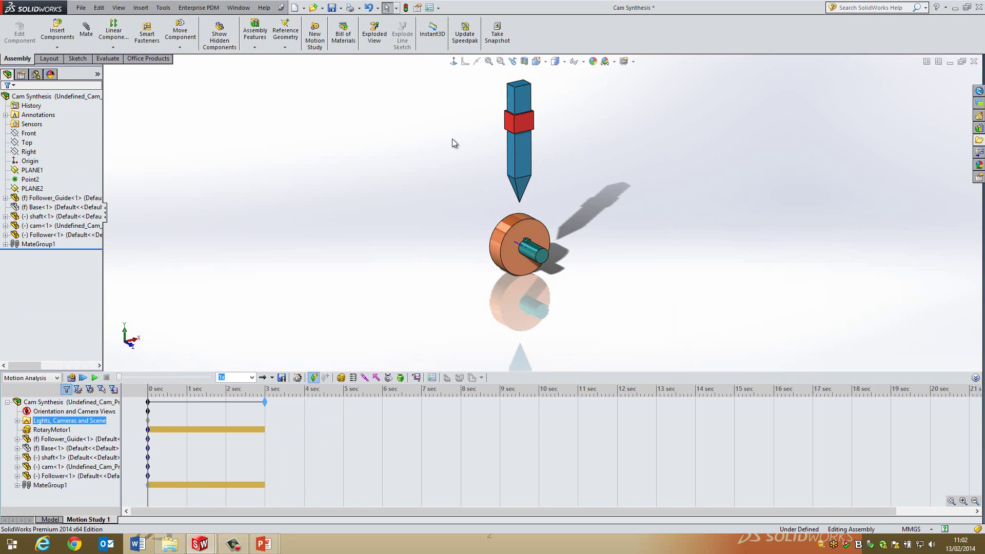
Orbit to a front view of follower and cam and store it as the starting camera key
scroll(560, 182, down, 2)
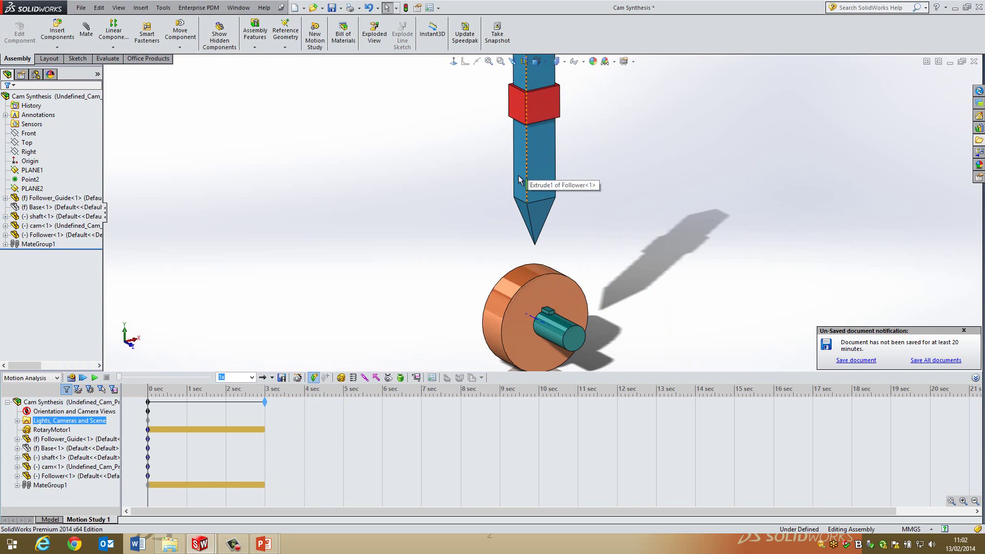
middle_drag(509, 193, 589, 242)
scroll(590, 241, down, 1)
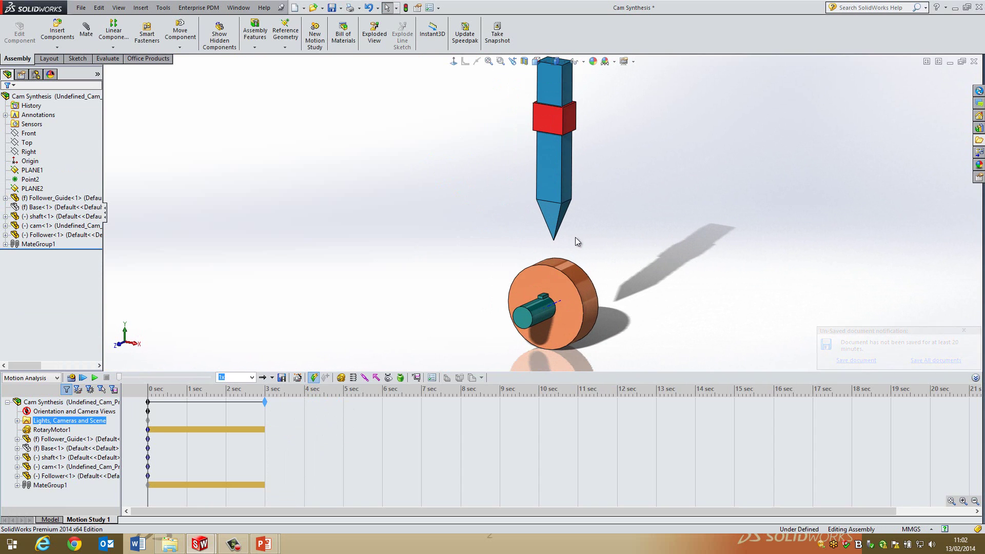
click(137, 404)
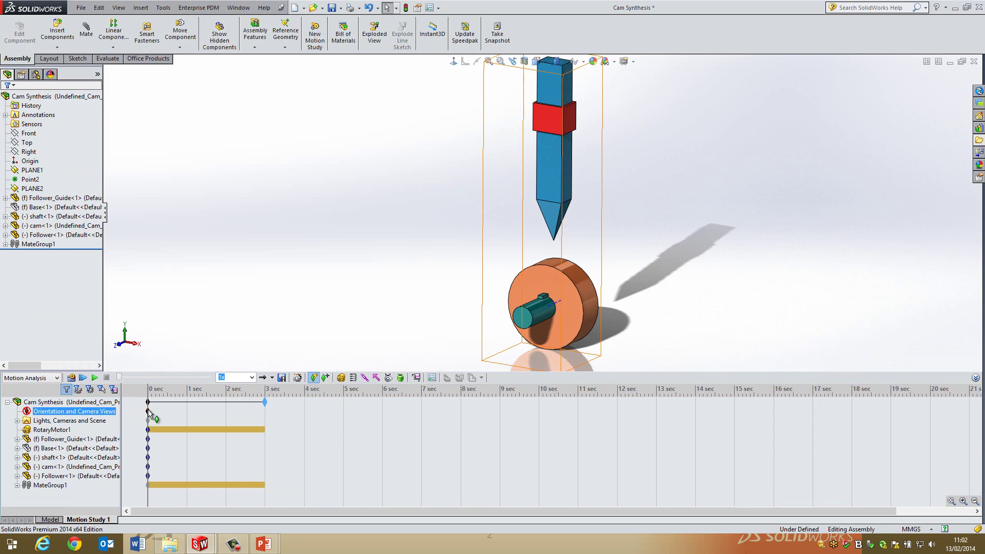
right_click(148, 411)
click(178, 446)
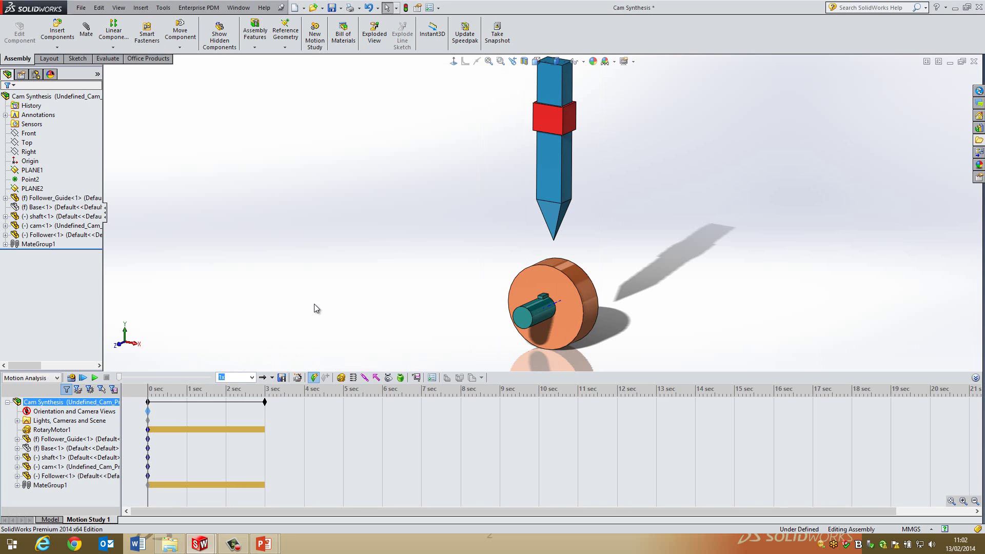
Calculate, reverse RotaryMotor1's rotation direction, then recalculate the 3-second study
click(71, 378)
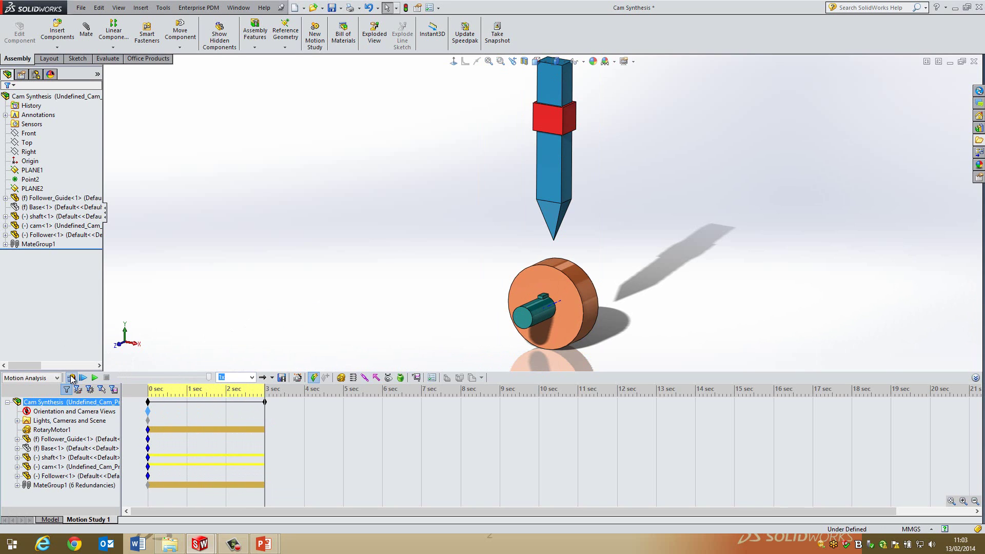
right_click(72, 430)
click(77, 434)
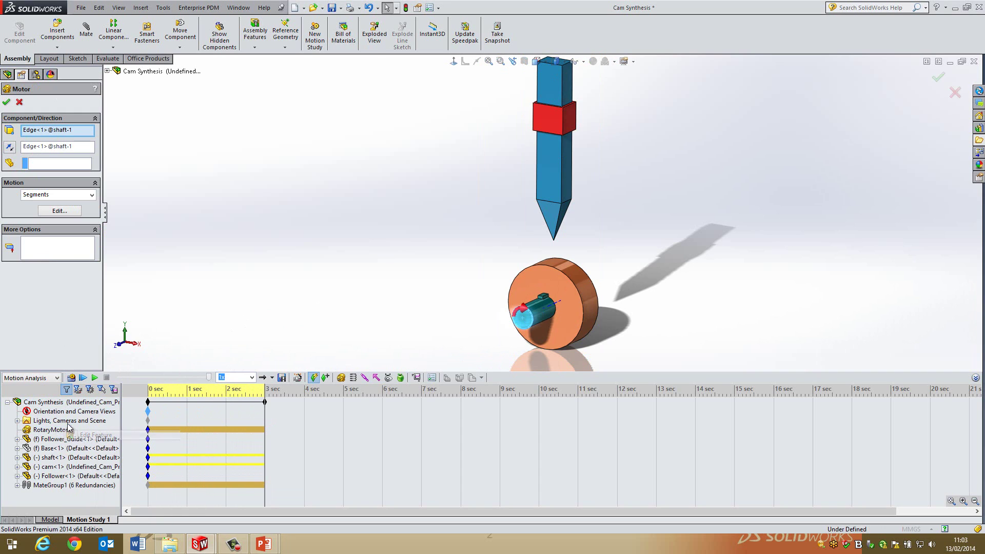
click(10, 148)
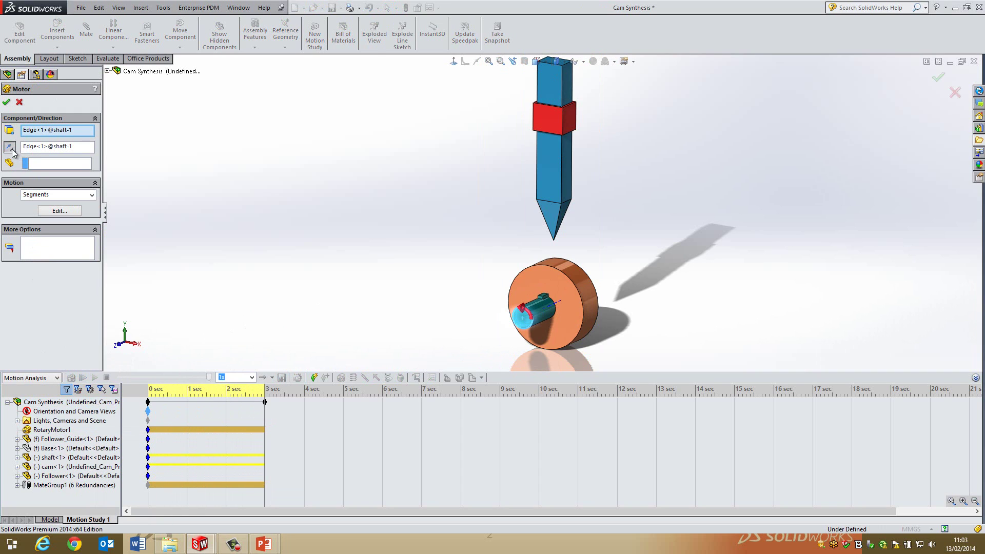
click(7, 103)
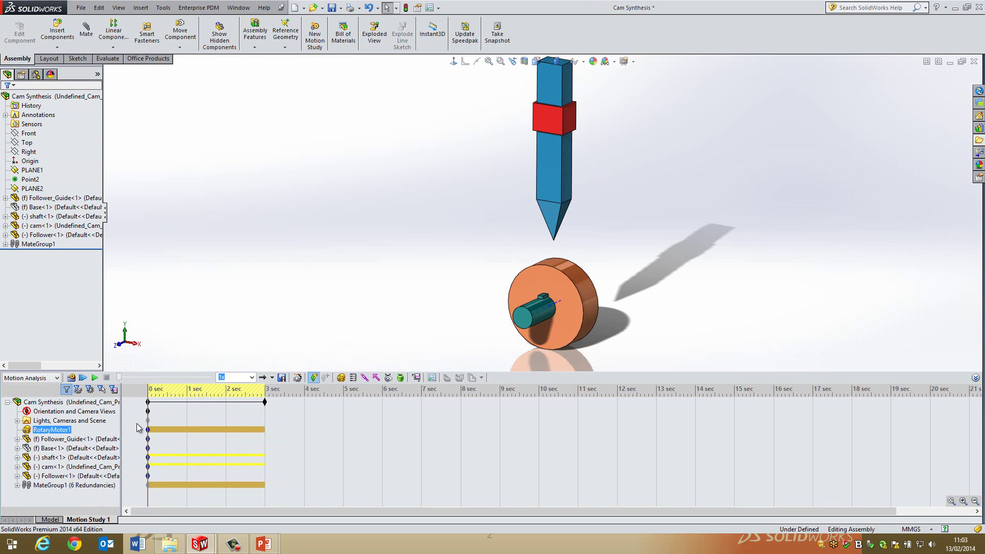
click(72, 377)
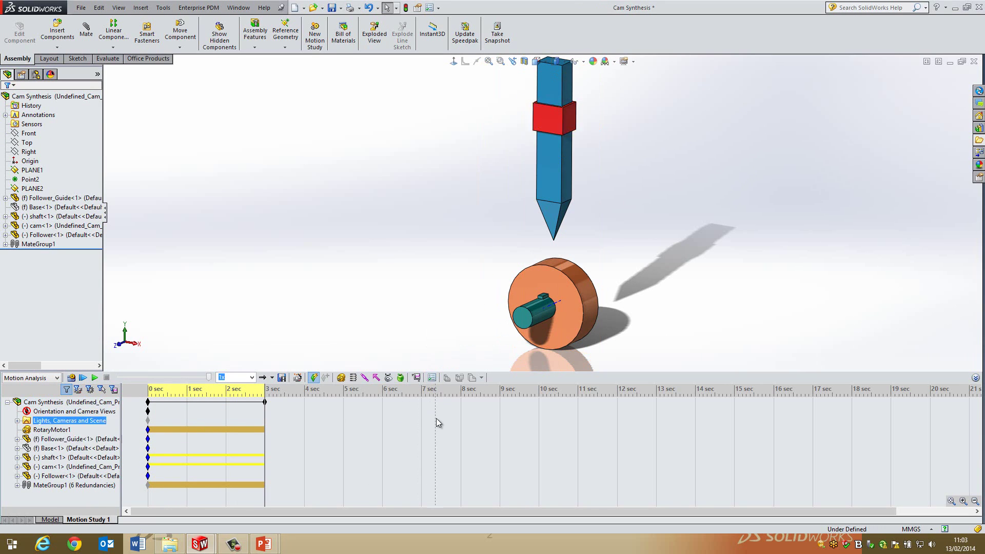
In Motion Study Properties, switch the cycle setting to Cycle time of 1.00 s
click(432, 378)
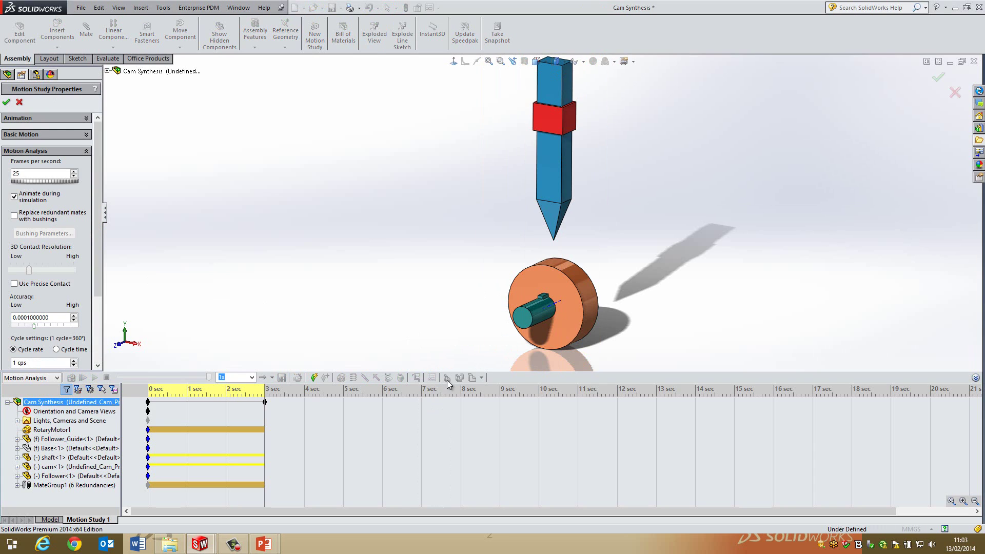
drag(96, 285, 99, 330)
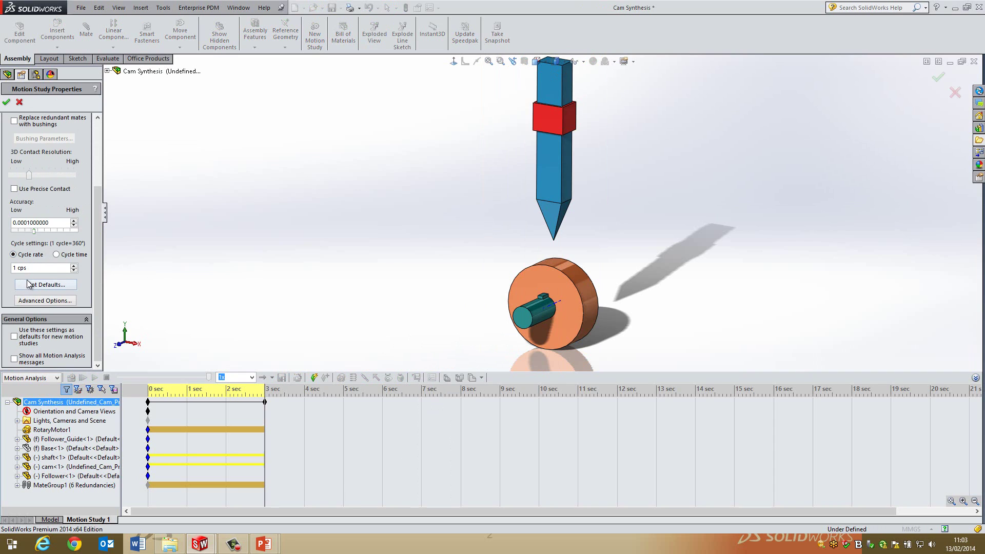
click(57, 255)
double_click(33, 268)
click(5, 102)
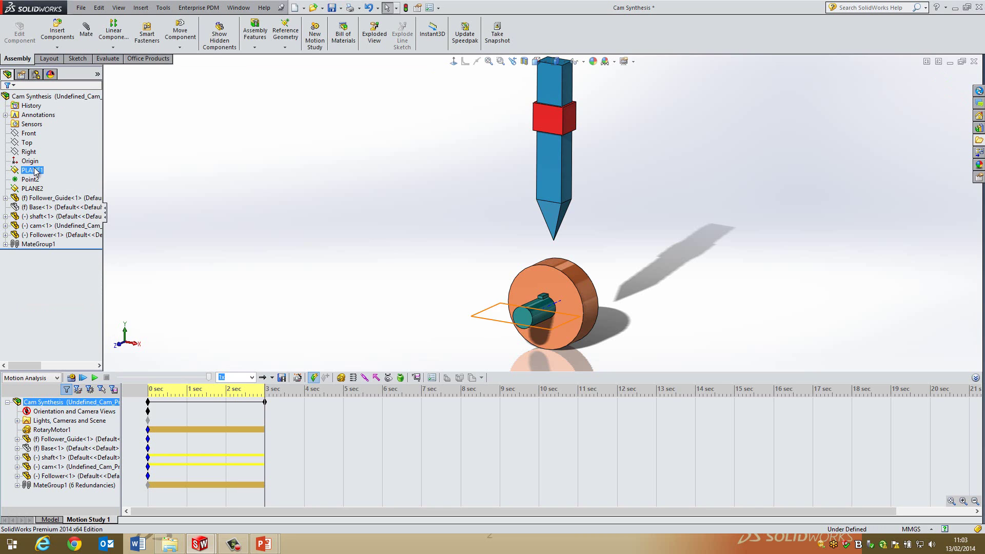
Recalculate, then verify RotaryMotor1 still has four linear 0–360° segments in Function Builder
click(71, 378)
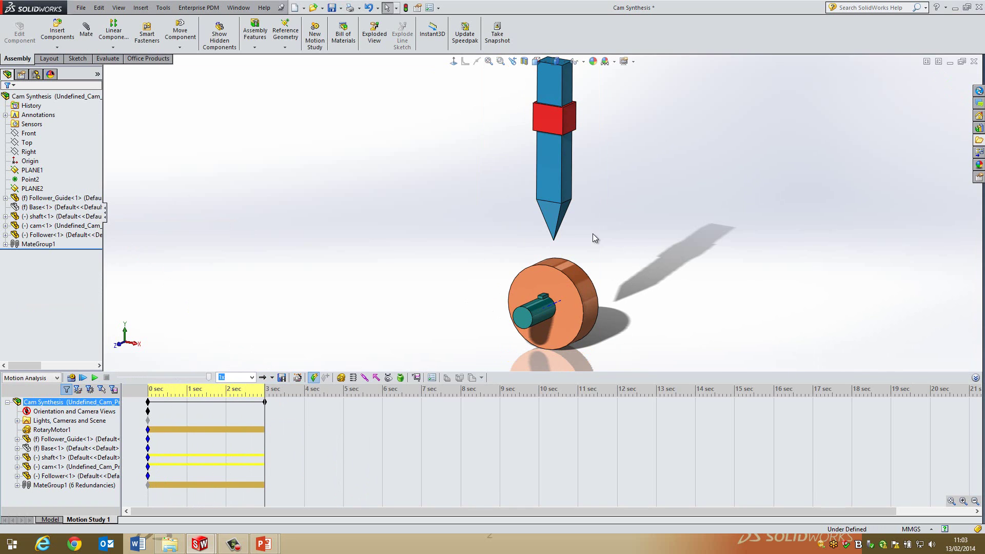
right_click(52, 430)
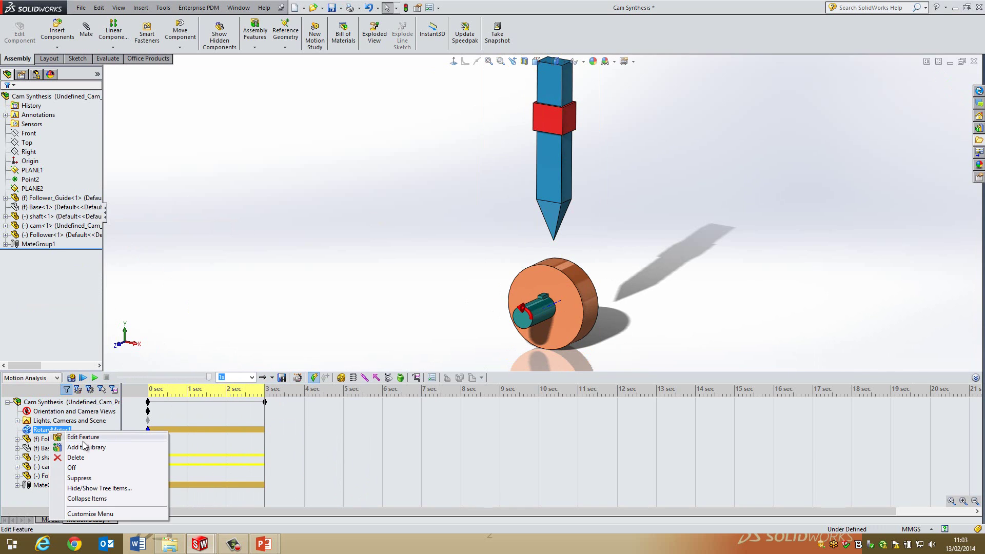
click(82, 437)
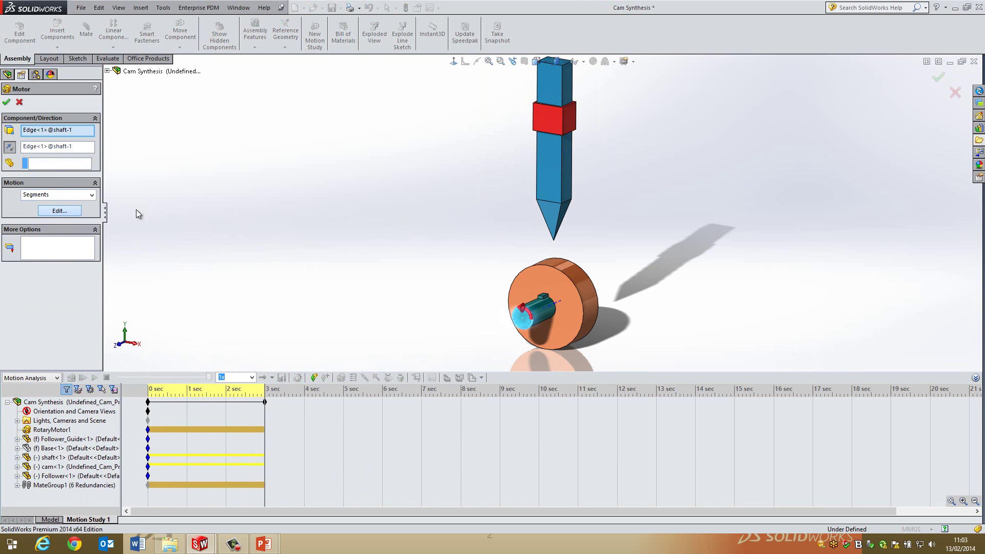
click(70, 208)
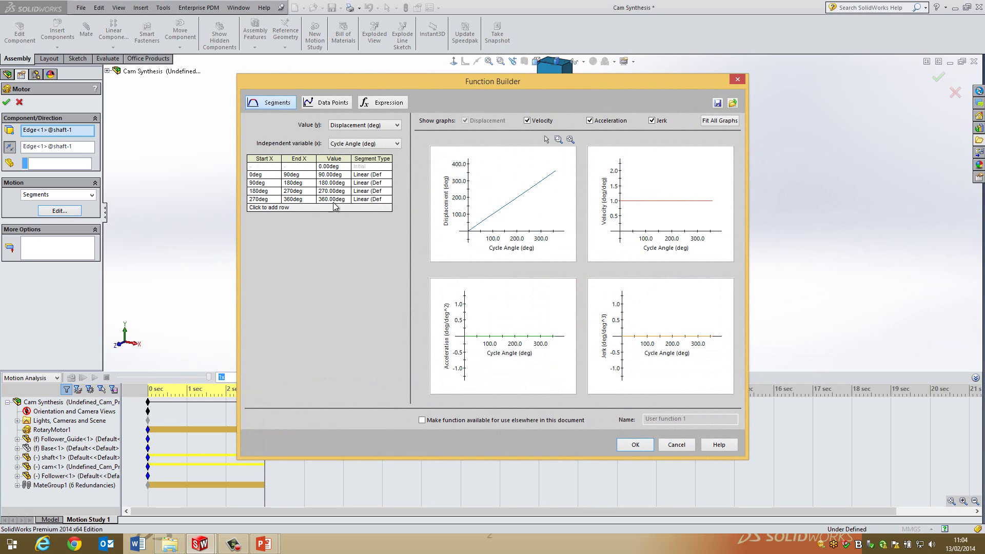
click(640, 445)
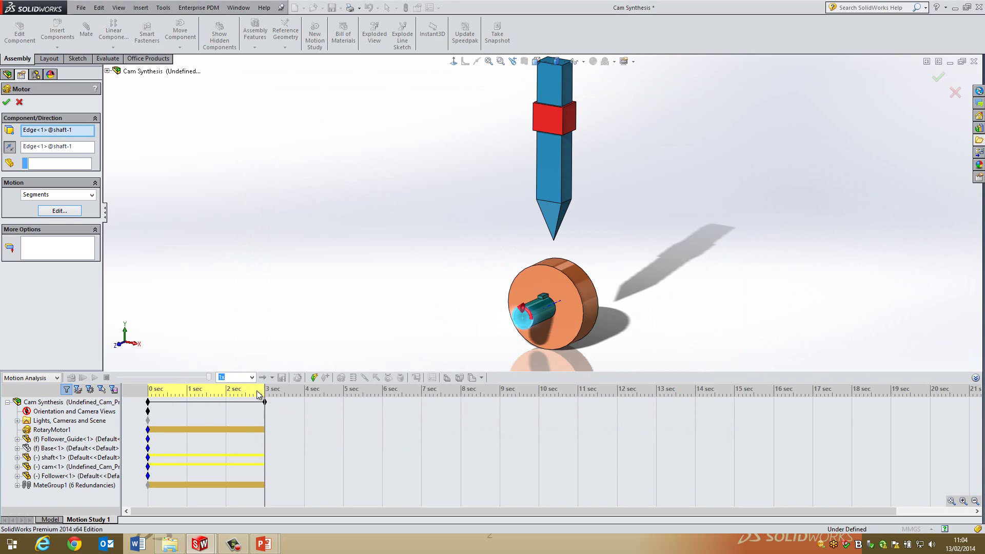
click(6, 101)
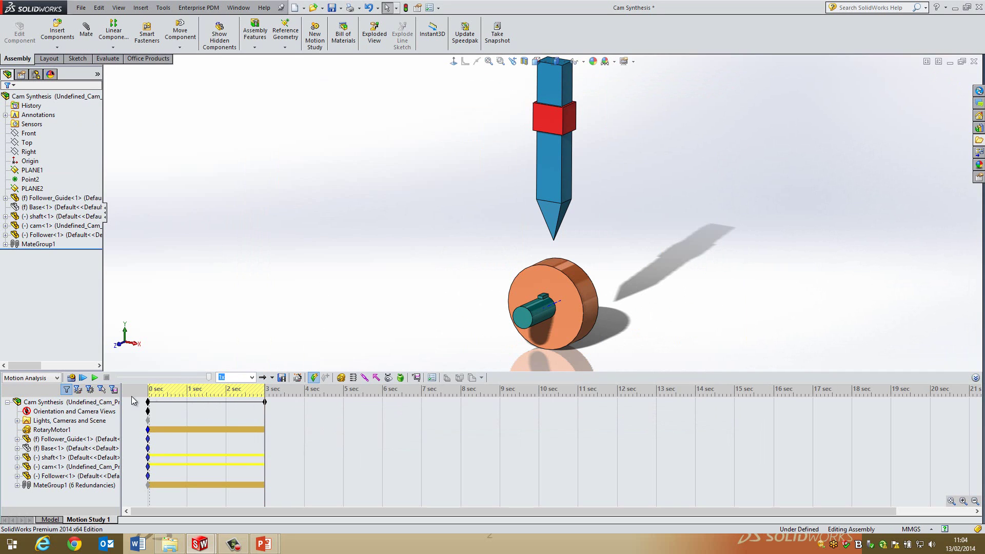
Select the whole Cam Synthesis assembly in the study tree
click(264, 393)
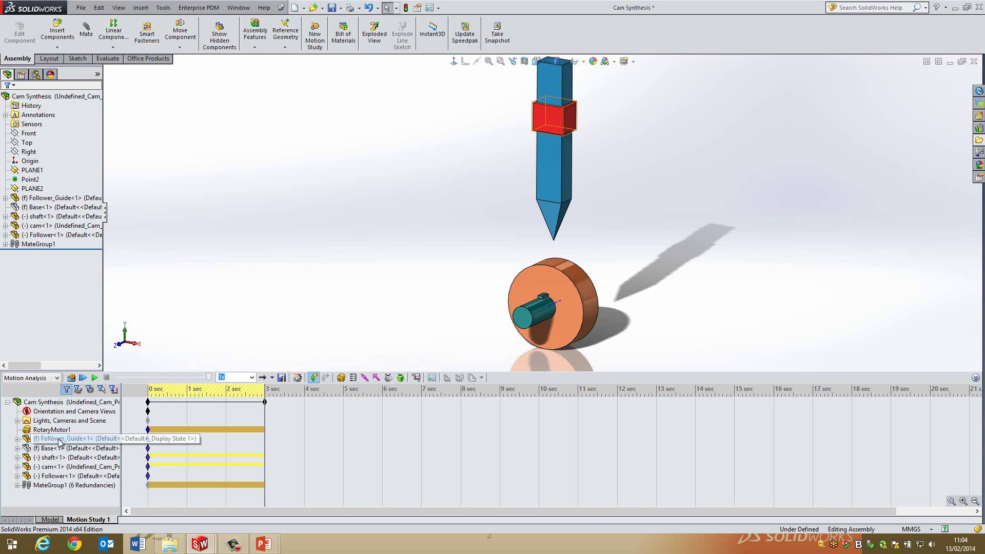
Add a linear motor on the follower's top face, reversed to push downward
click(341, 378)
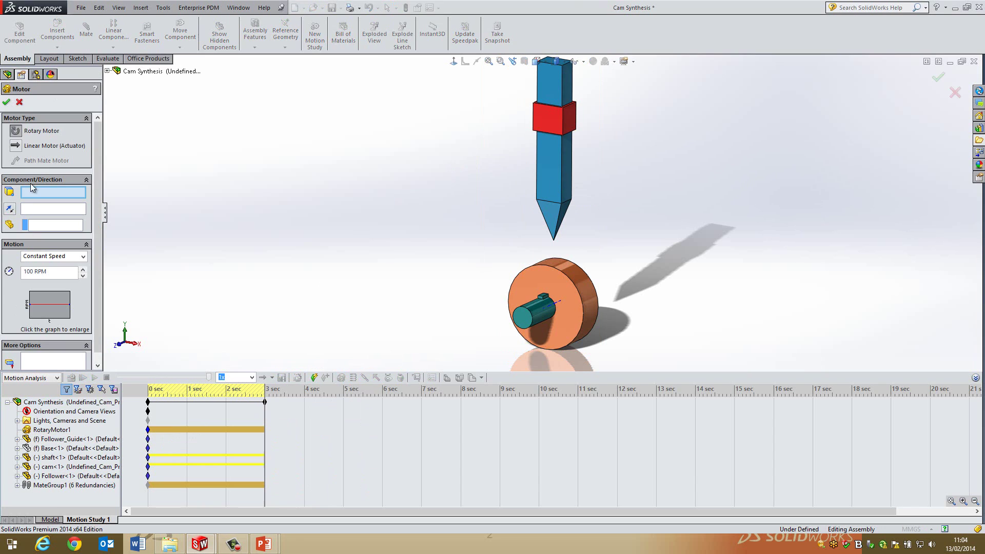
click(16, 146)
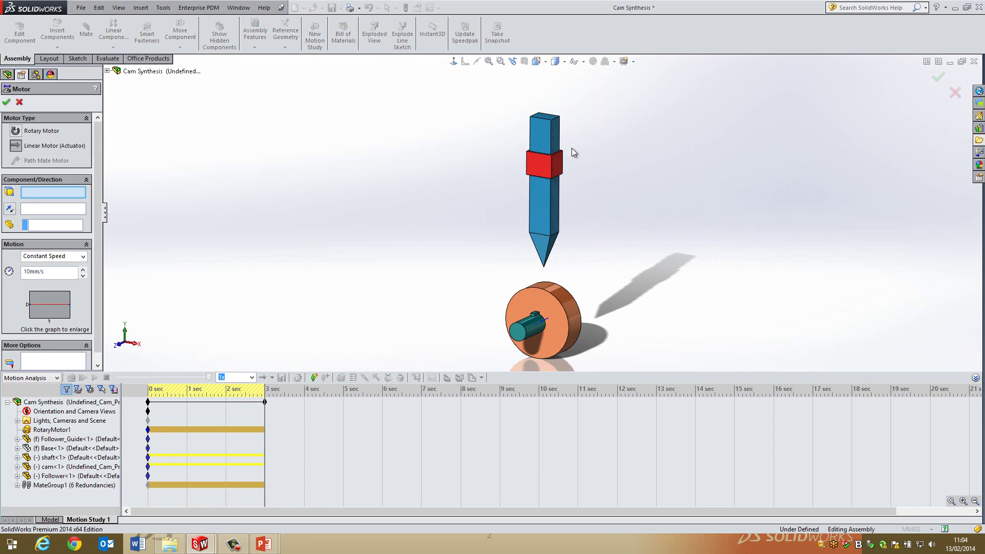
click(537, 118)
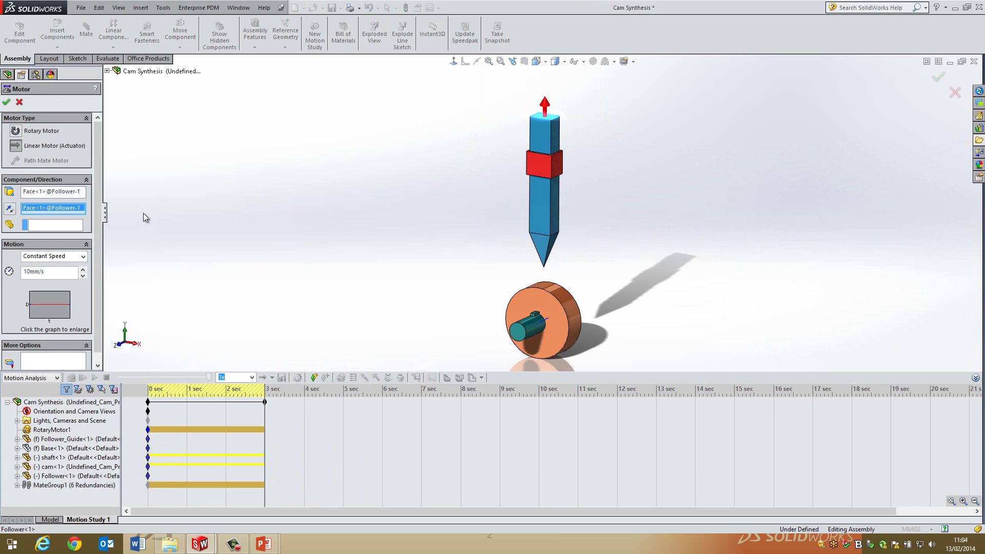
click(13, 209)
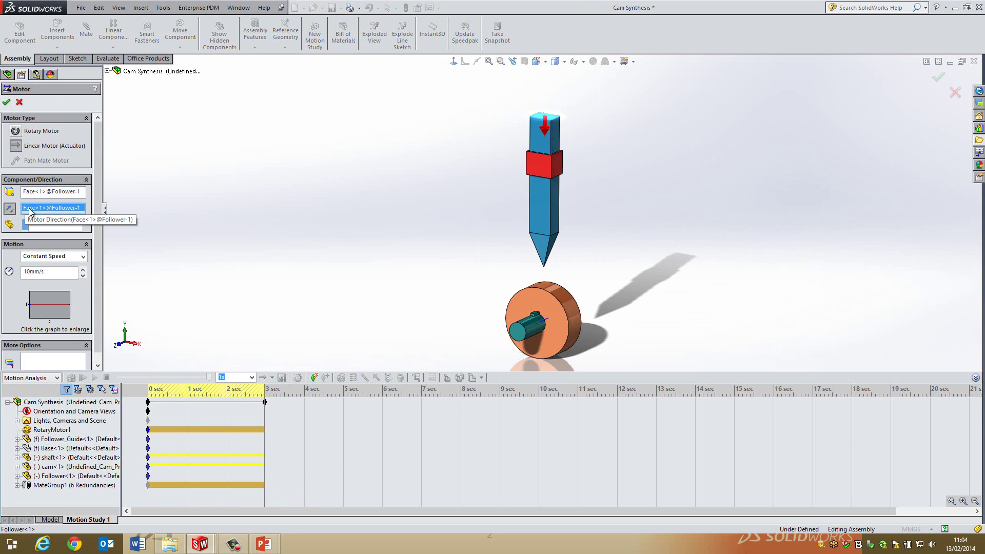
Set the motor profile to Data Points with Displacement values and Akima Spline interpolation
click(48, 257)
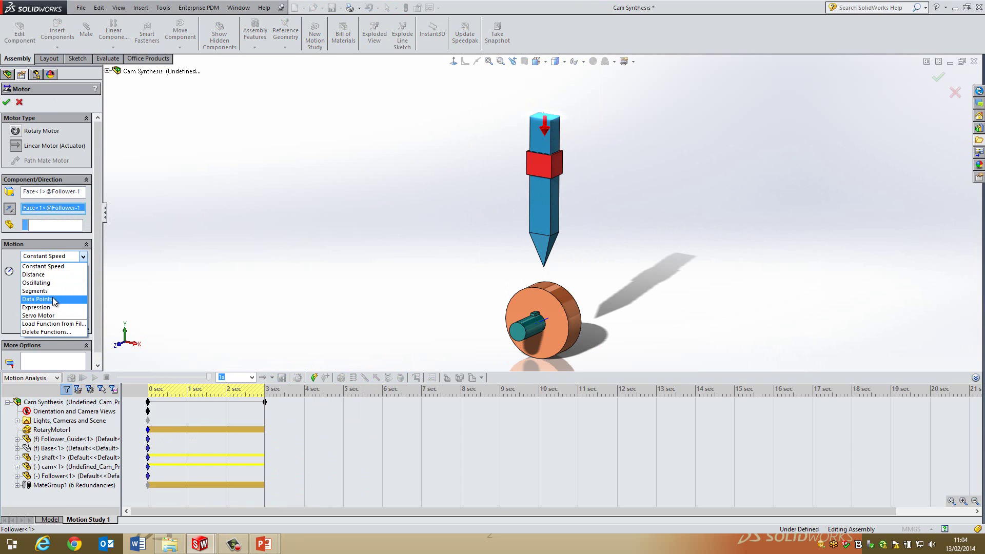
click(51, 299)
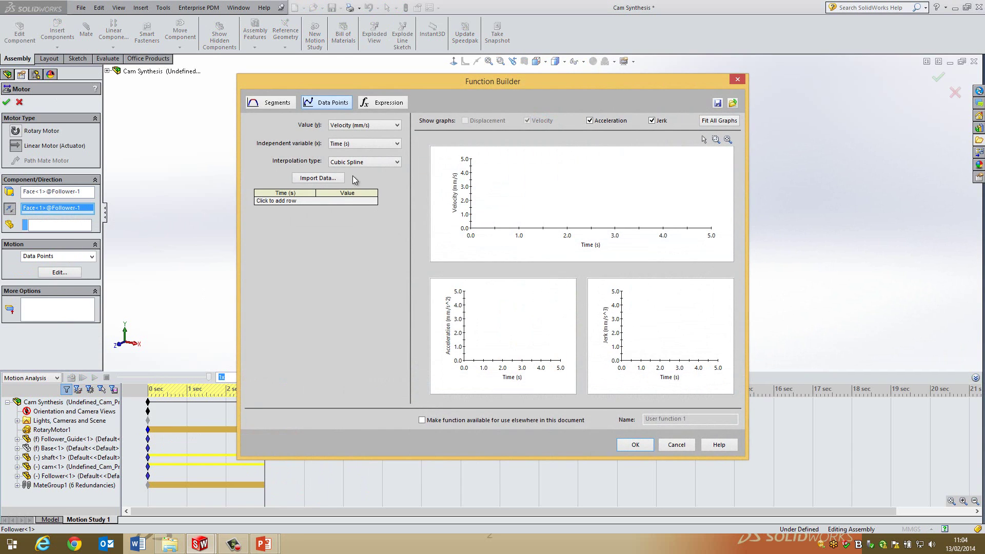
click(360, 125)
click(359, 131)
click(362, 162)
click(359, 185)
Import the CAM Input file from Lesson06 > Case Studies > Cam Synthesis and accept the function
click(318, 178)
click(286, 165)
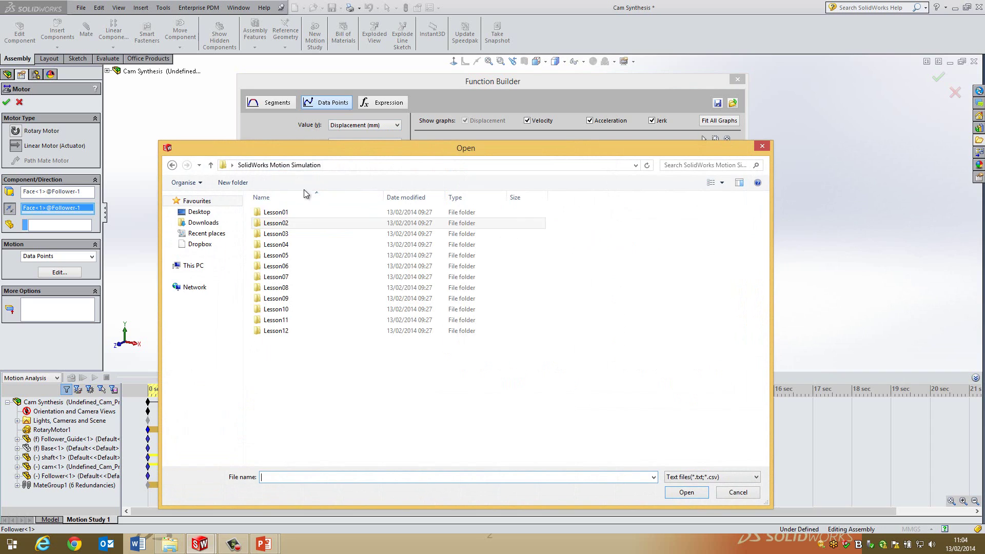
double_click(286, 267)
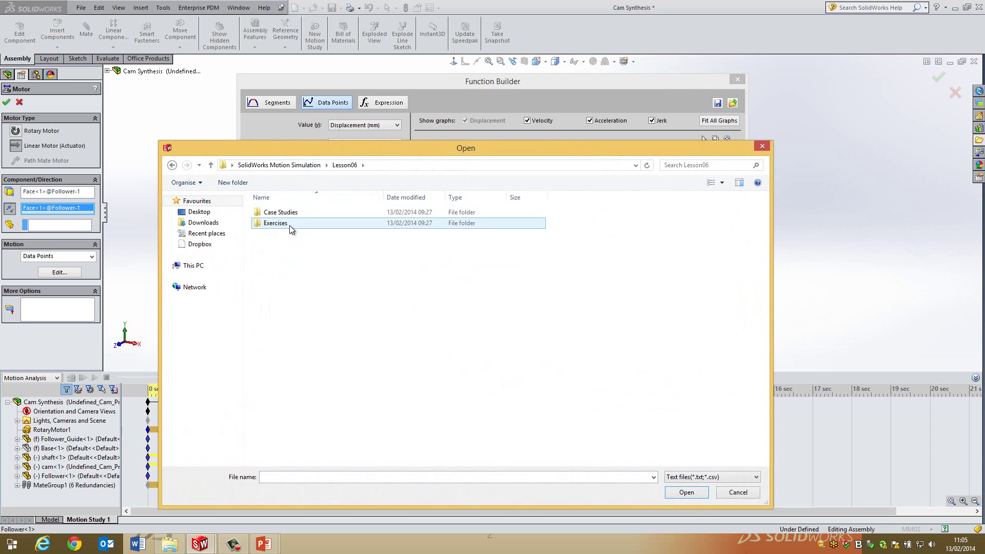
double_click(279, 223)
key(BackSpace)
double_click(291, 212)
double_click(290, 212)
double_click(289, 213)
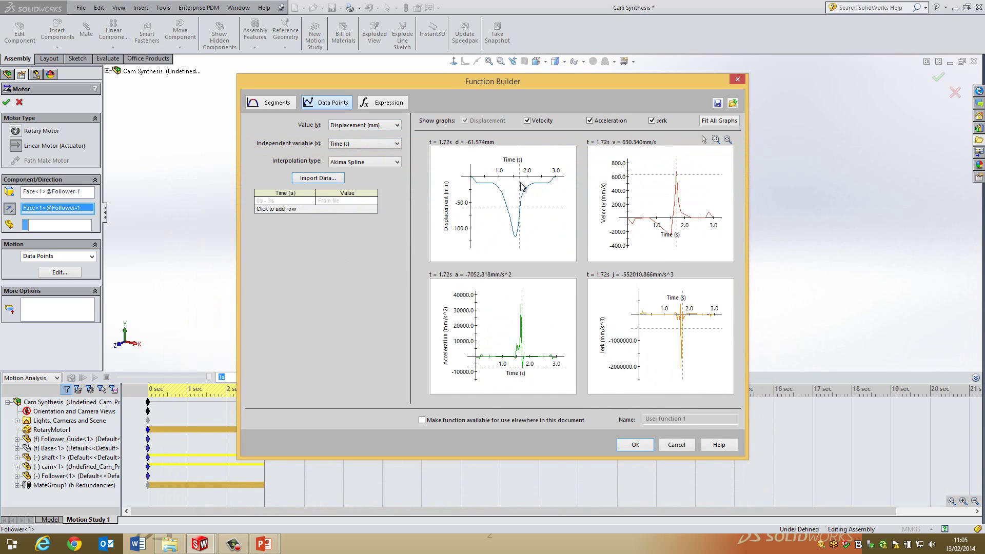
mouse_move(547, 187)
click(636, 444)
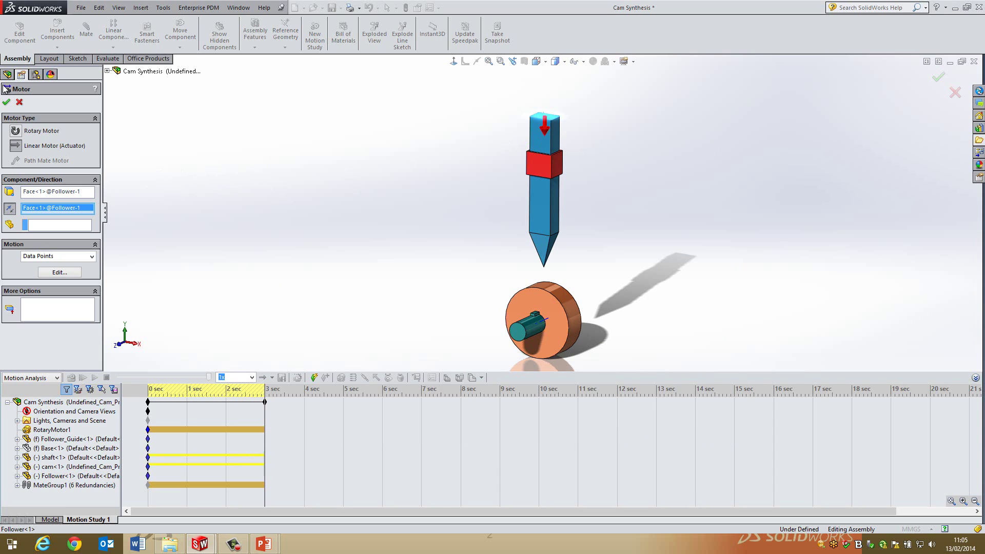
Accept LinearMotor1 and recalculate the Cam Synthesis study through 3 seconds
click(6, 102)
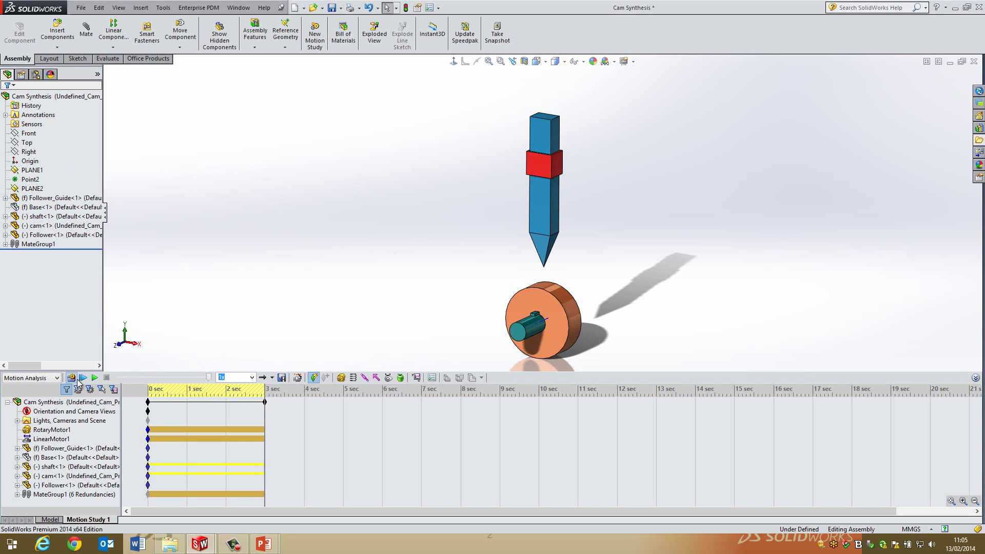
click(71, 378)
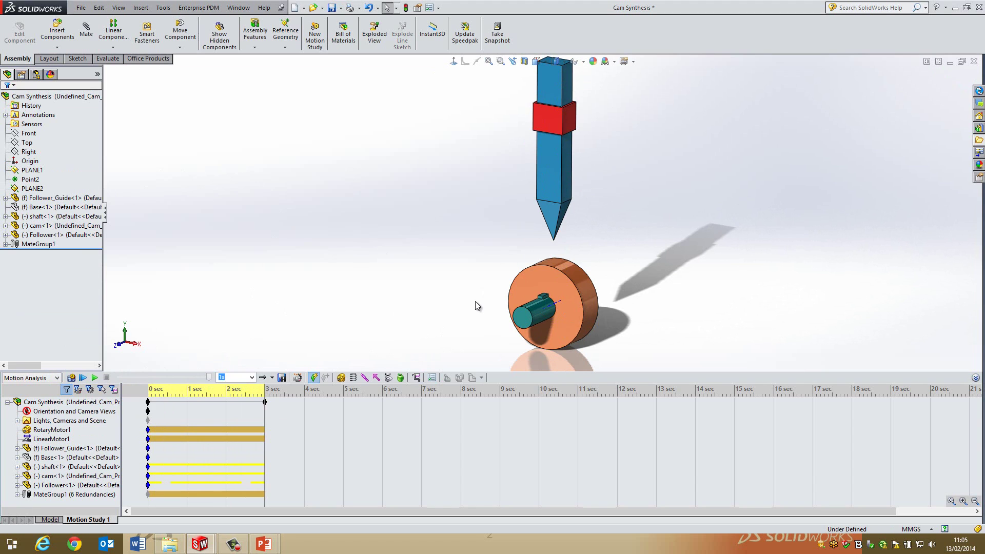
Start a Displacement/Velocity/Acceleration > Trace Path results plot
click(418, 377)
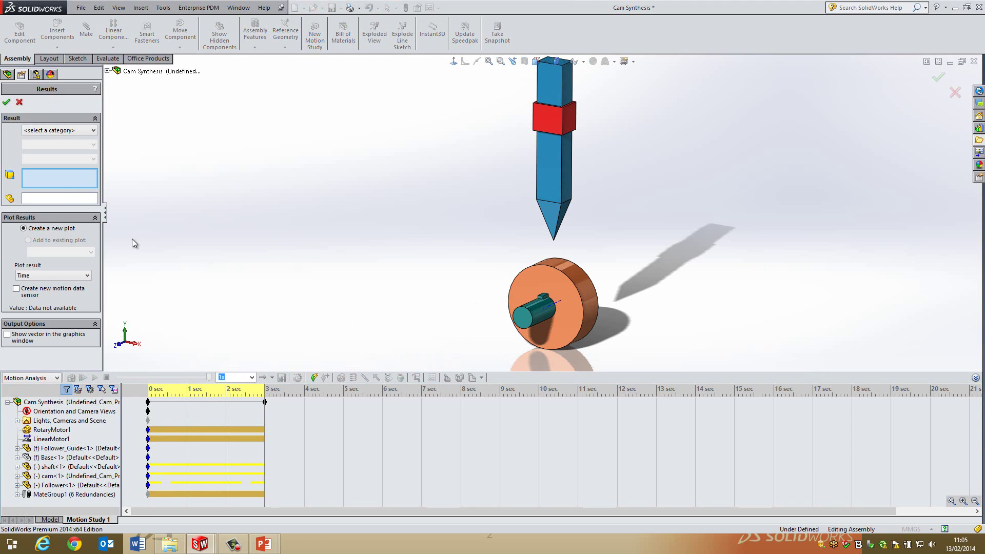
click(37, 131)
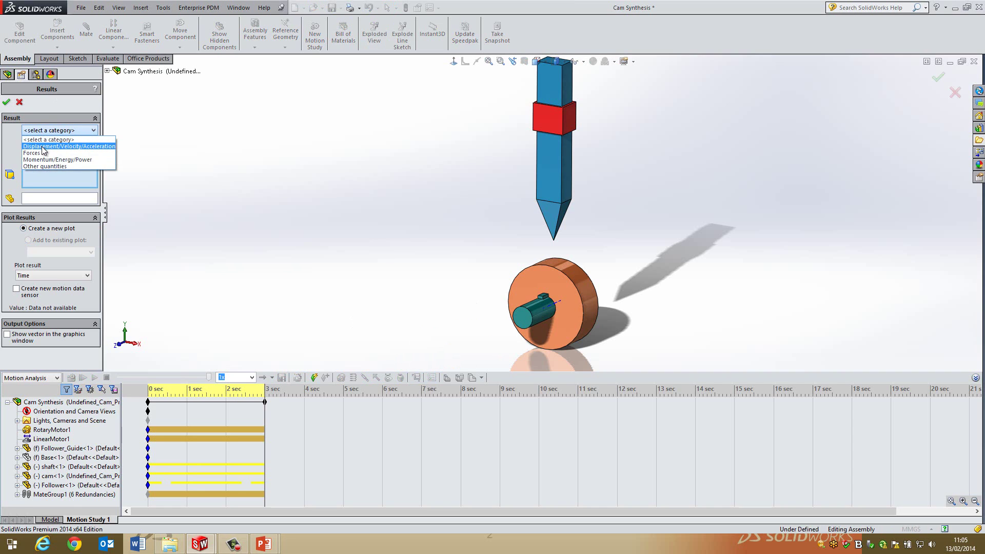
click(87, 147)
click(56, 145)
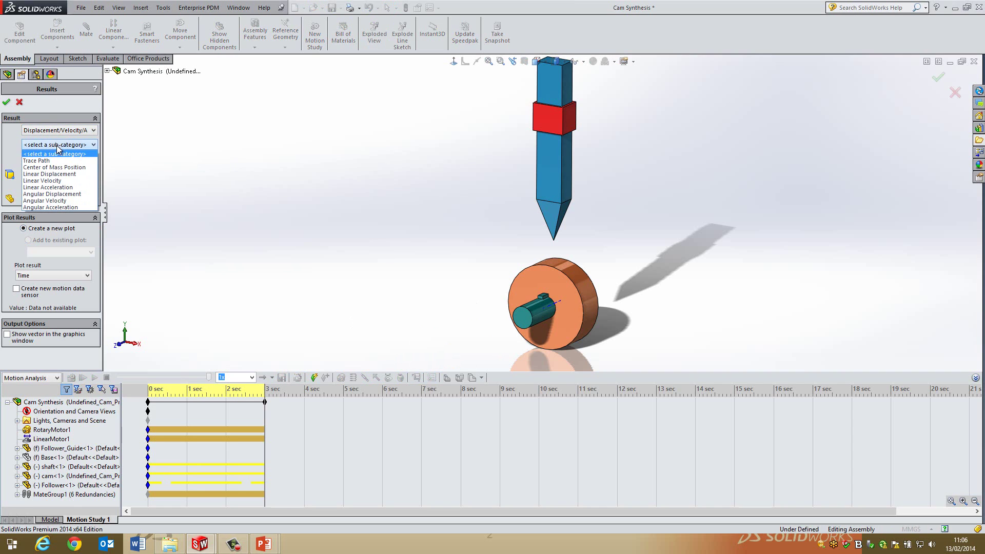
click(46, 161)
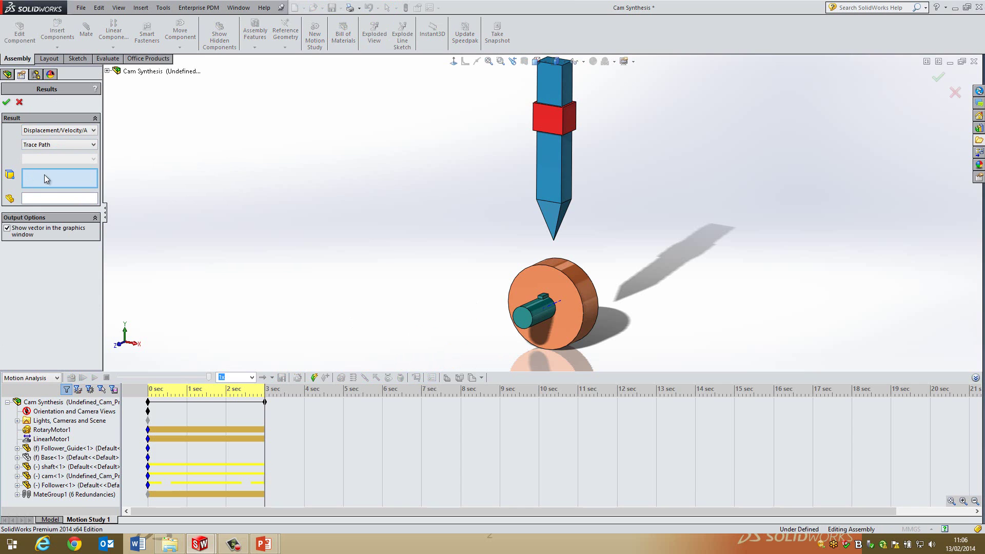
Trace the follower tip vertex relative to the cam face and create the plot
scroll(530, 244, down, 5)
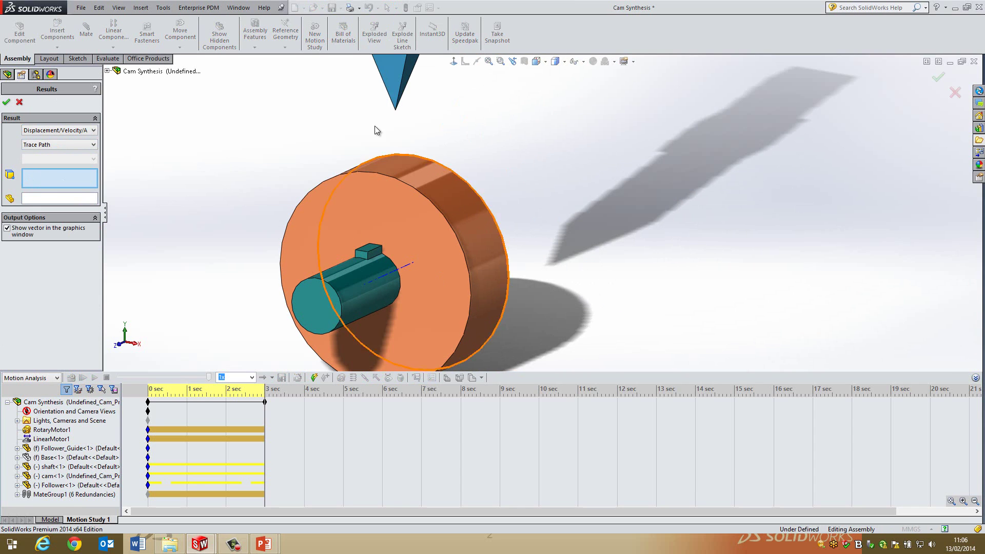
click(396, 110)
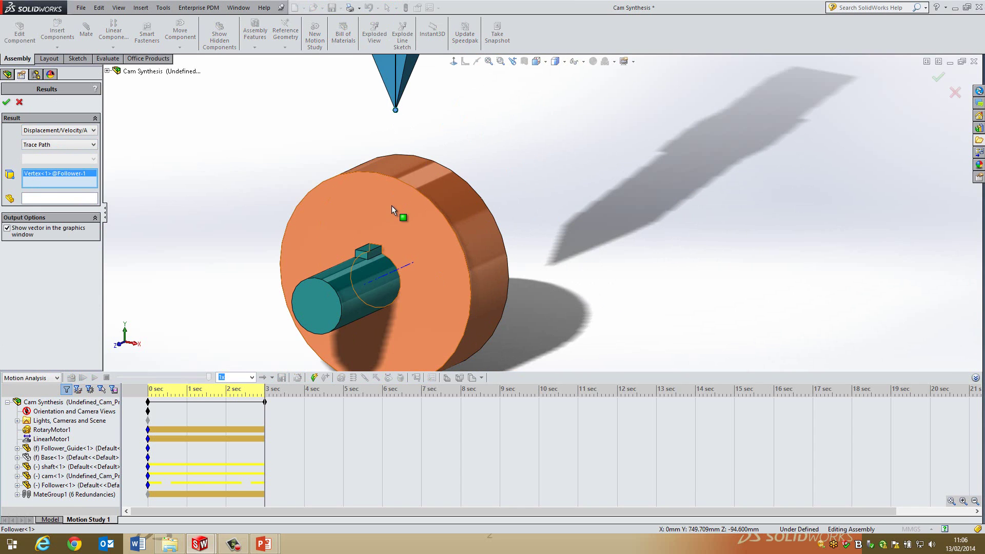
click(428, 178)
scroll(428, 178, up, 5)
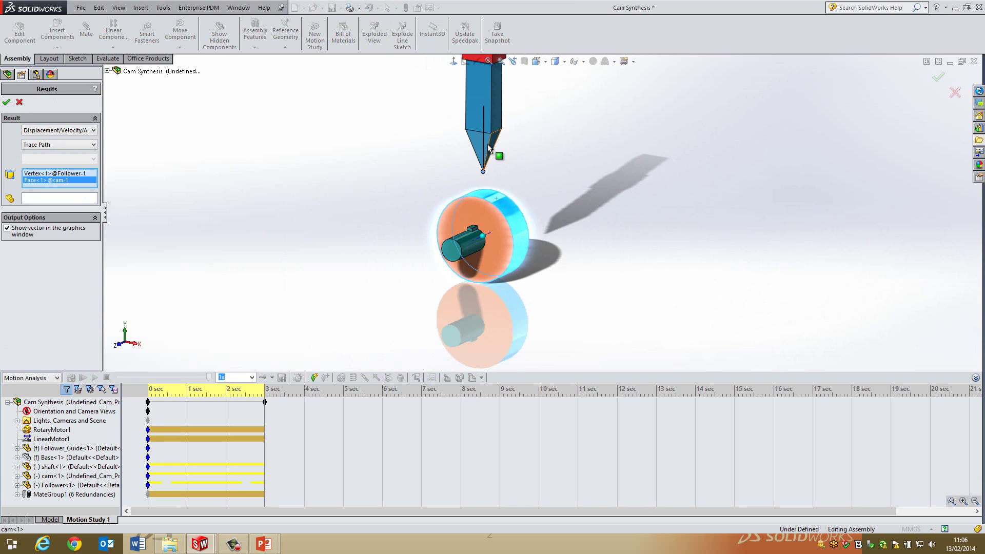
click(7, 102)
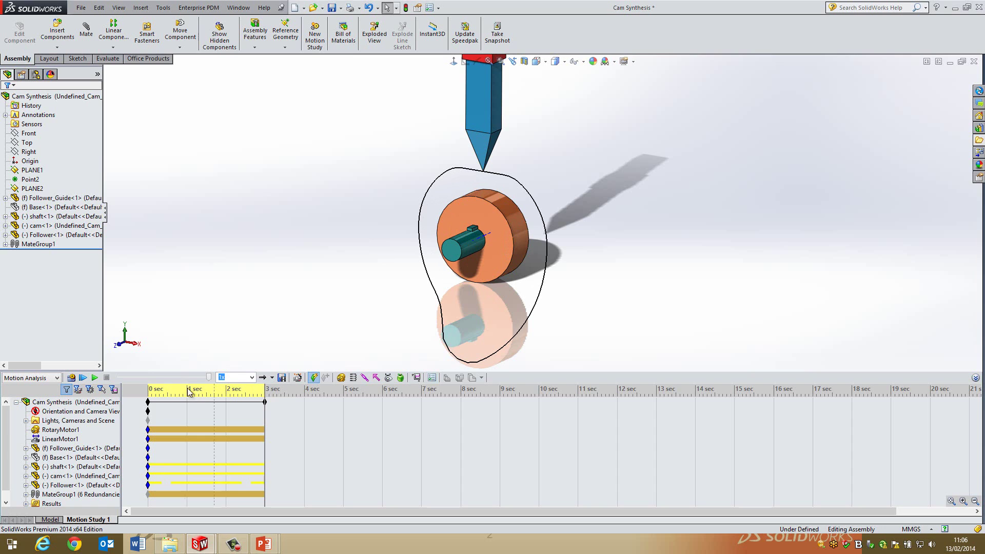
Replay the motion study from the start
click(82, 377)
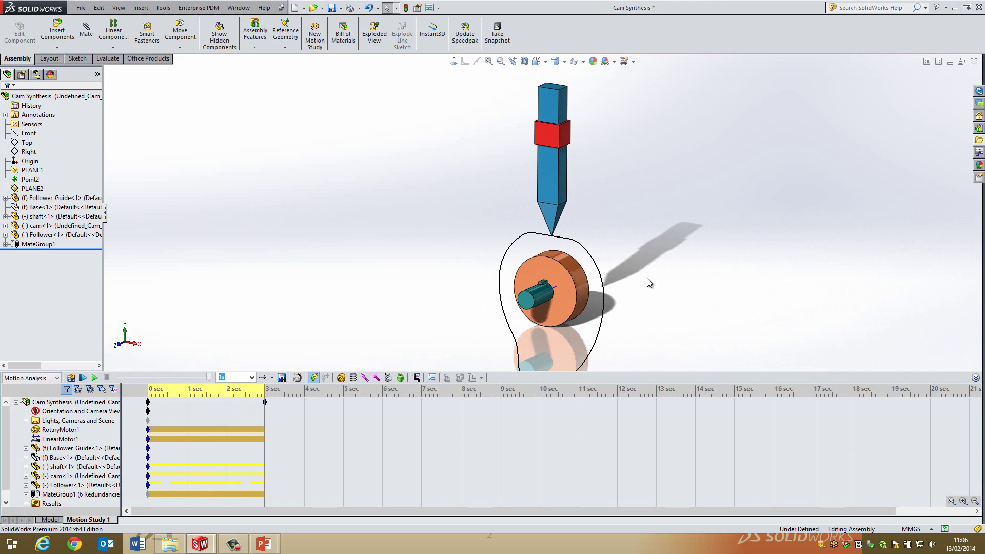
scroll(592, 280, up, 2)
scroll(473, 143, down, 4)
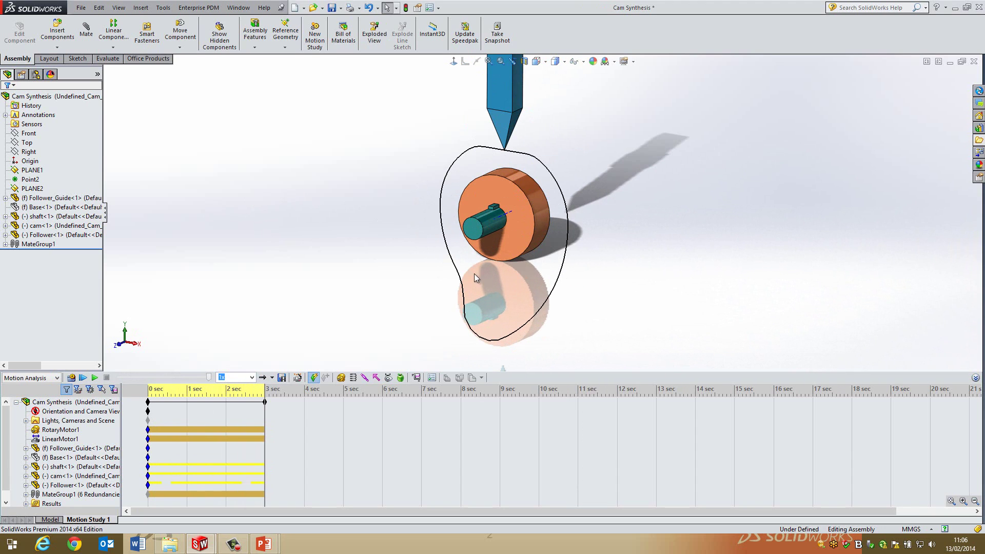
Create a curve in a new part from Plot1<Trace Path1> and select the cam component
click(27, 504)
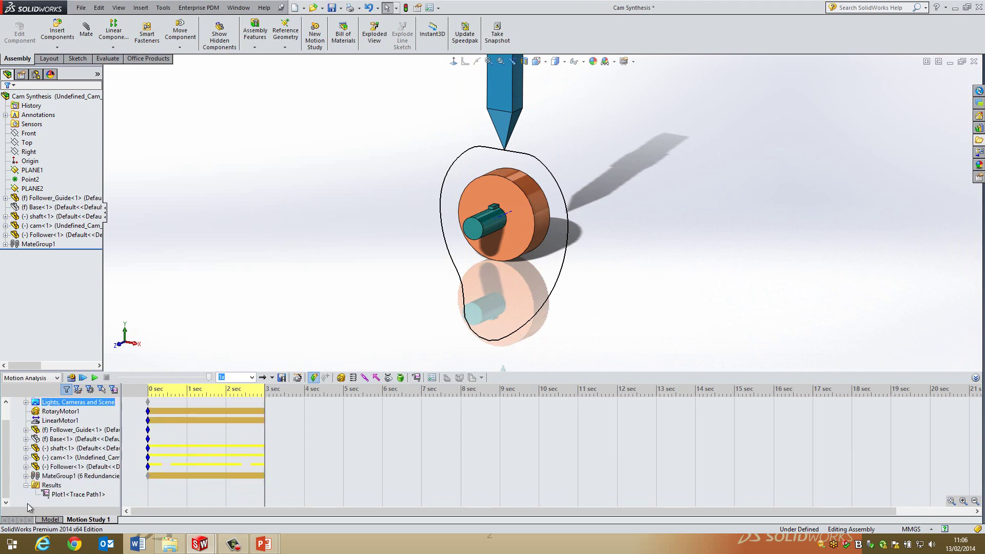
click(63, 495)
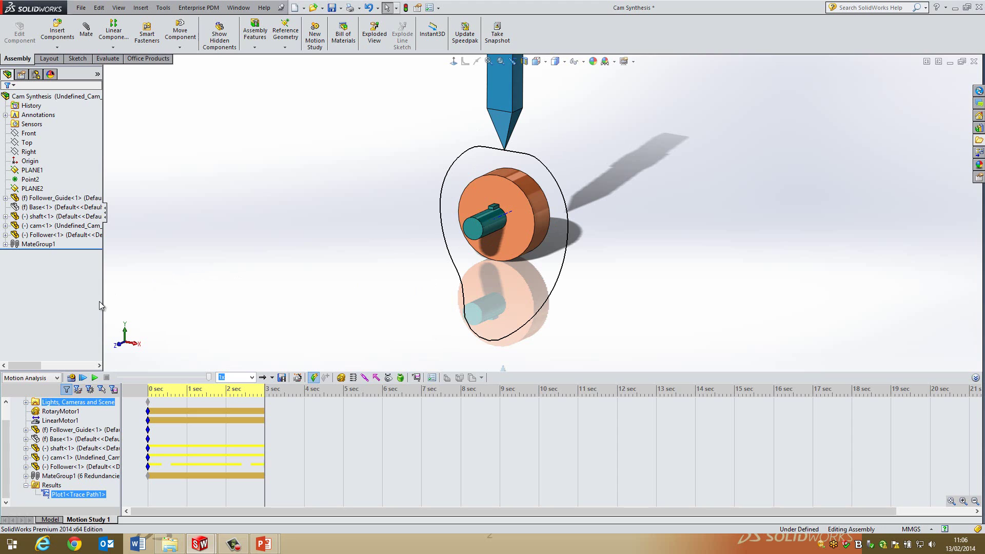
right_click(87, 498)
mouse_move(151, 442)
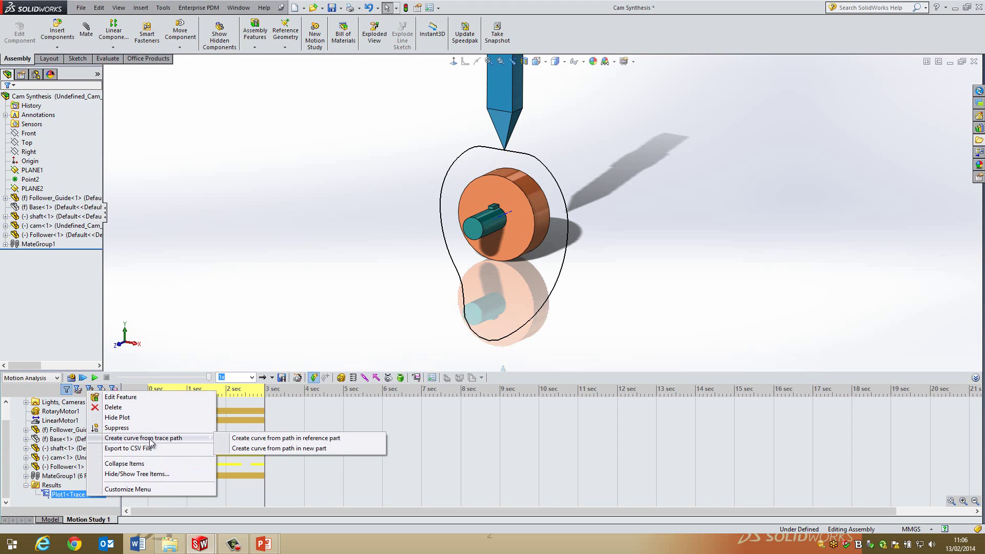
click(337, 449)
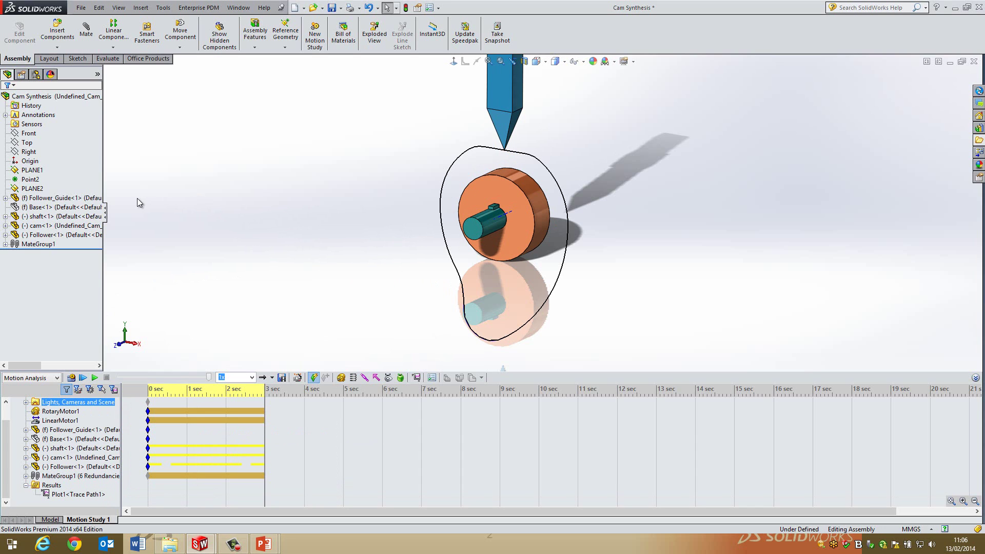
click(57, 226)
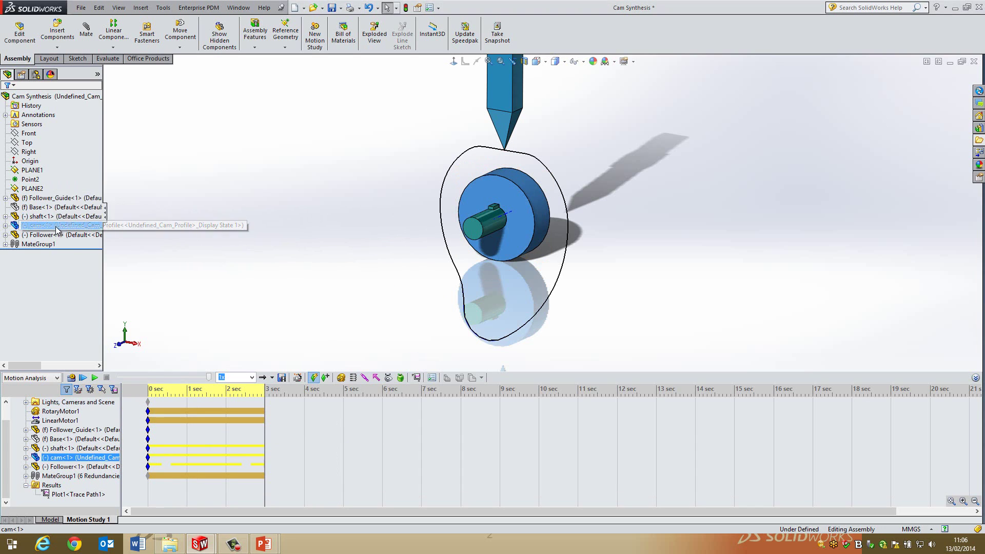
right_click(57, 228)
Open the cam part and start a sketch on the cam's front face
click(67, 200)
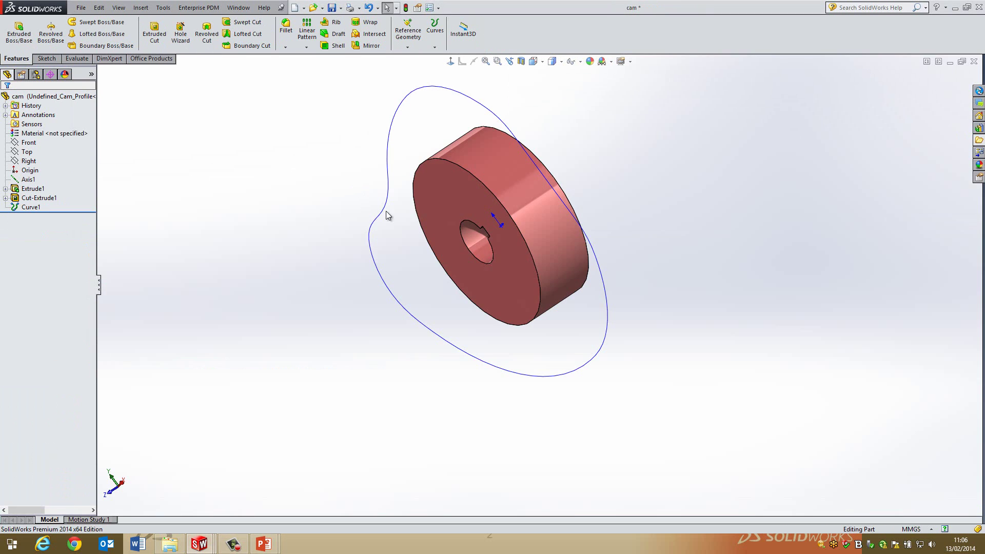
middle_drag(423, 196, 688, 325)
scroll(516, 228, down, 5)
click(508, 225)
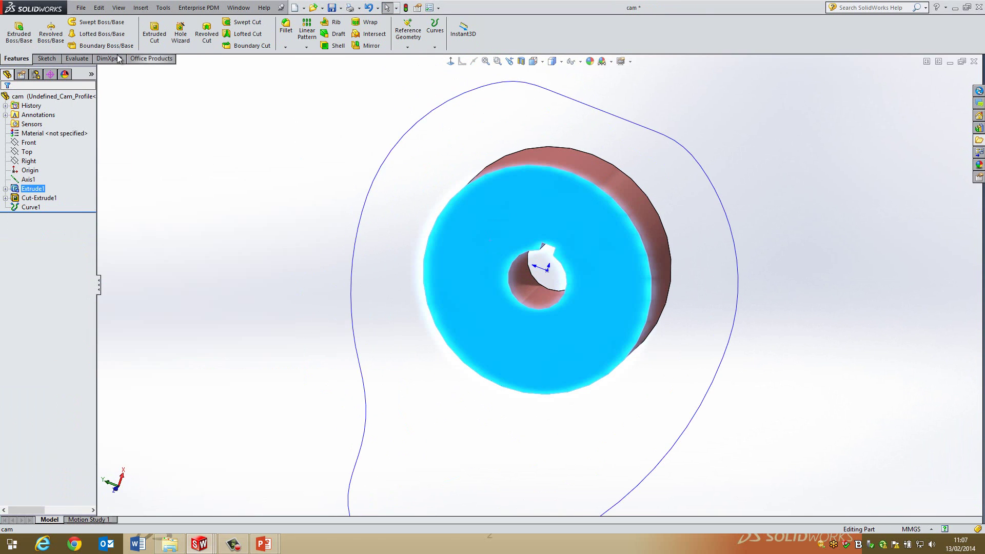
click(46, 58)
click(14, 31)
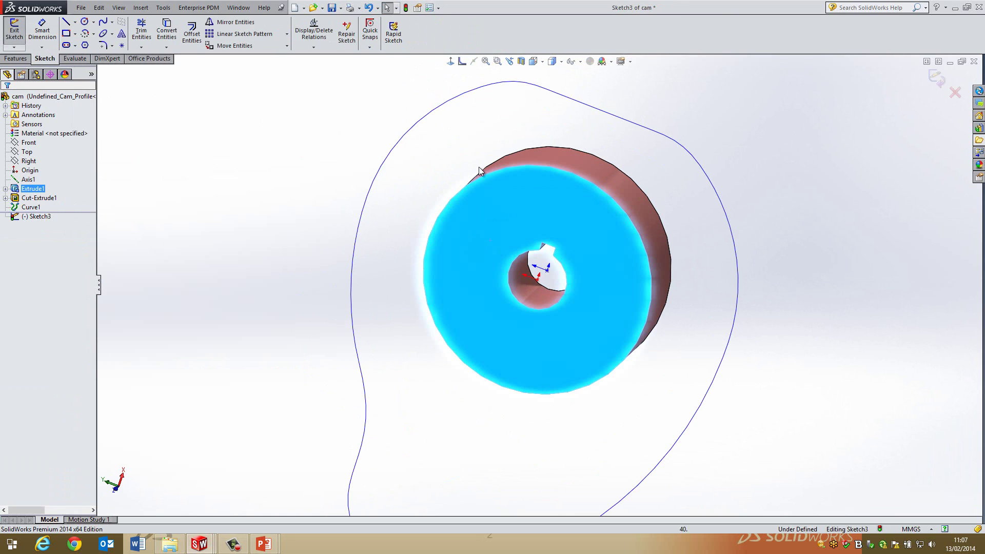
Convert the traced Curve1 into sketch geometry
click(400, 139)
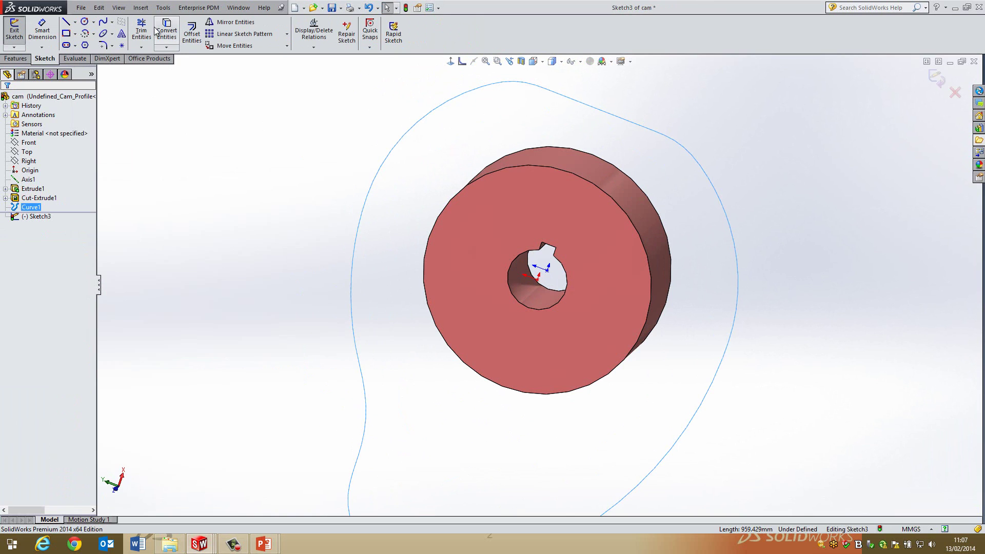
click(171, 34)
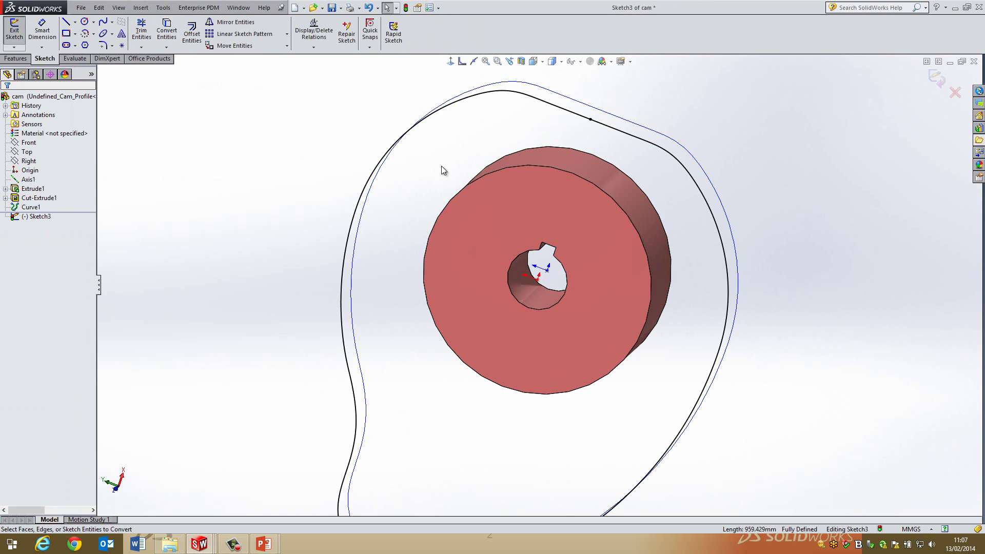
middle_drag(440, 167, 420, 173)
scroll(416, 198, up, 3)
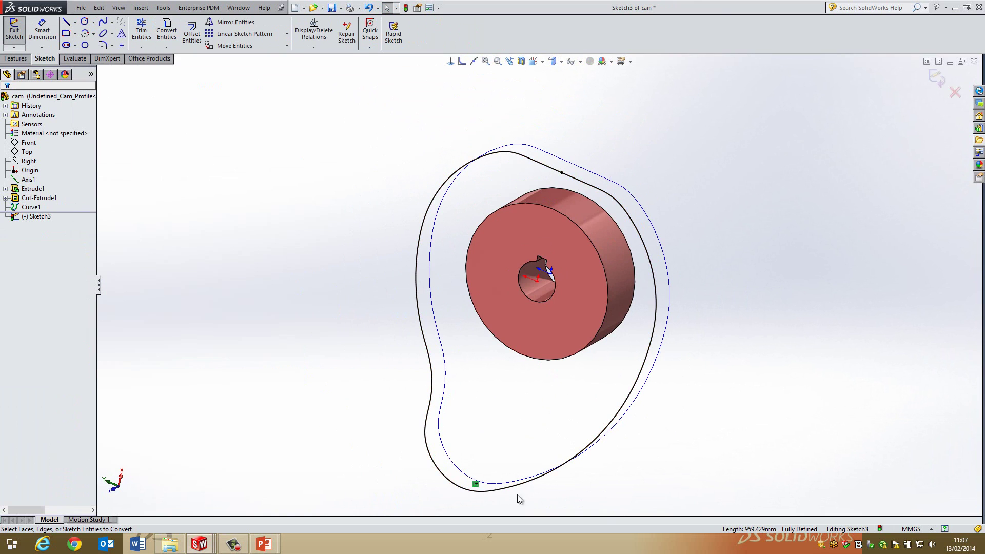
scroll(590, 287, down, 5)
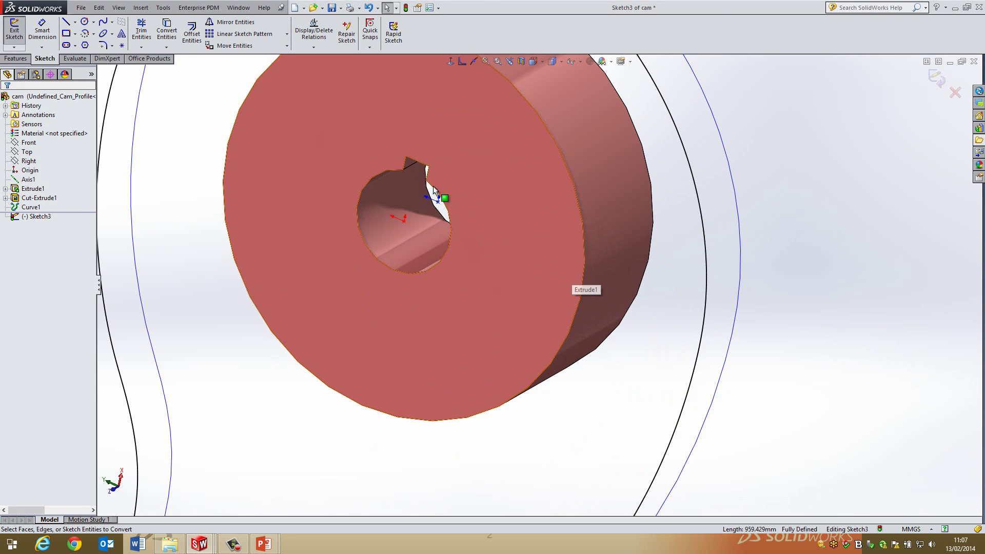
Convert the shaft hole and keyway edges into the sketch and exit Sketch3
click(381, 177)
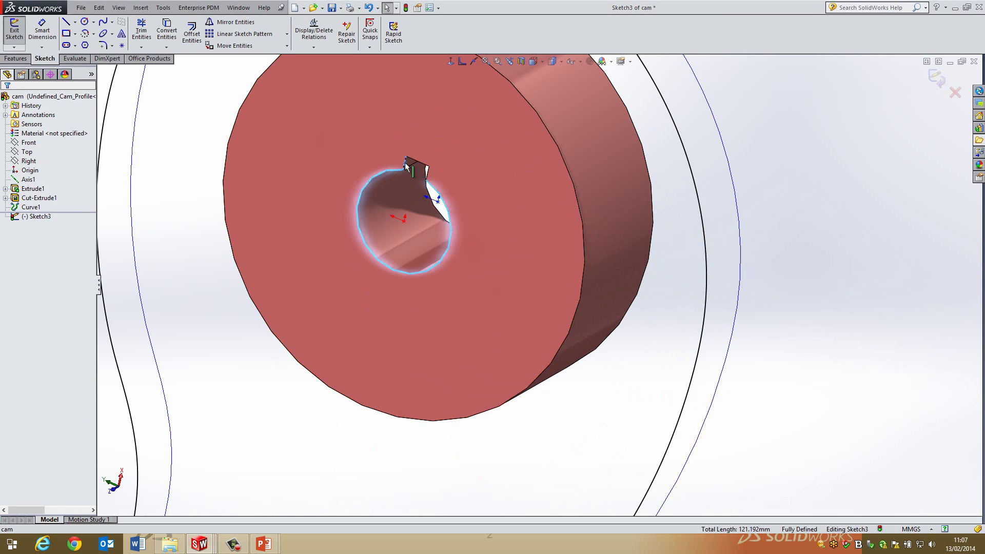
ctrl+click(429, 173)
scroll(451, 215, up, 5)
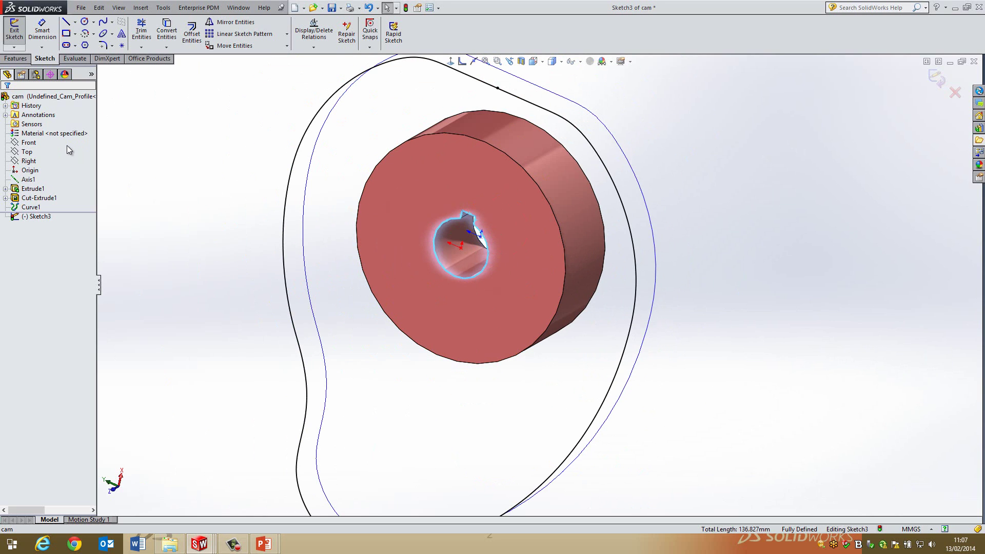
click(177, 42)
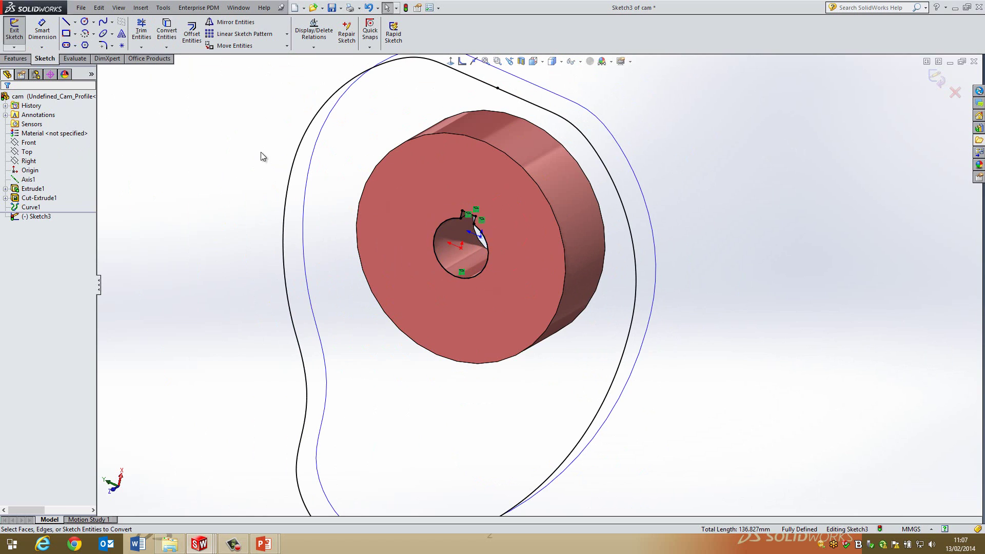
click(937, 78)
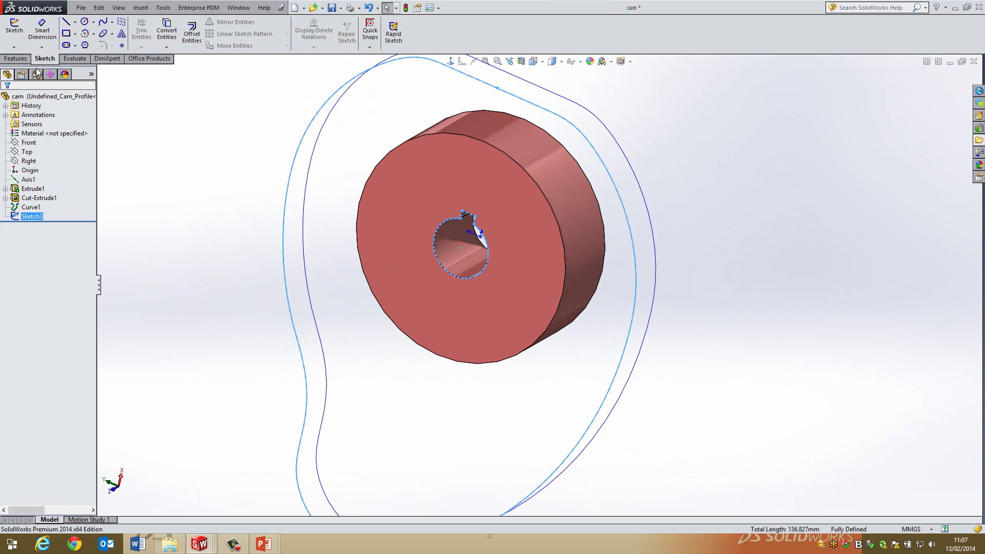
Extrude the cam sketch Through All as Boss-Extrude1
click(16, 58)
click(19, 32)
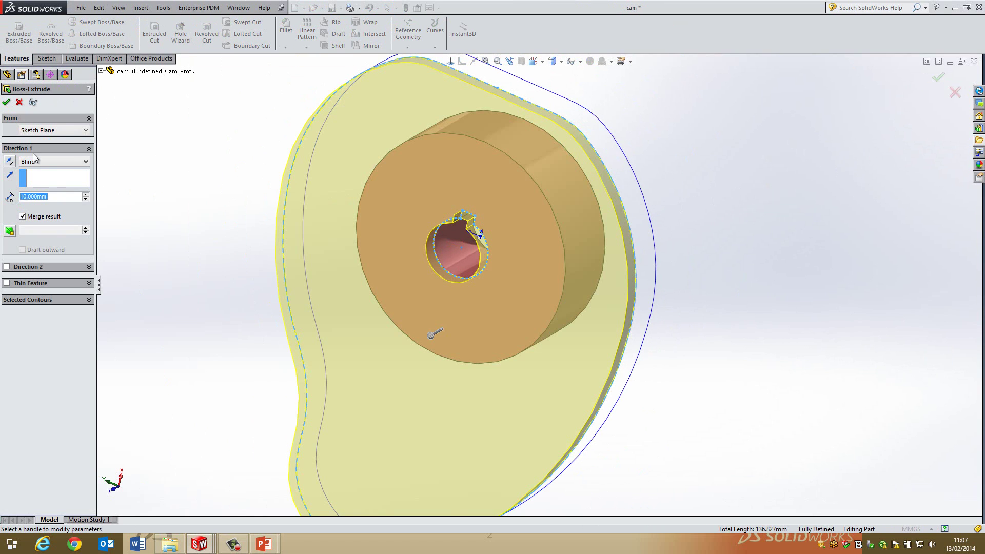
click(51, 161)
click(36, 173)
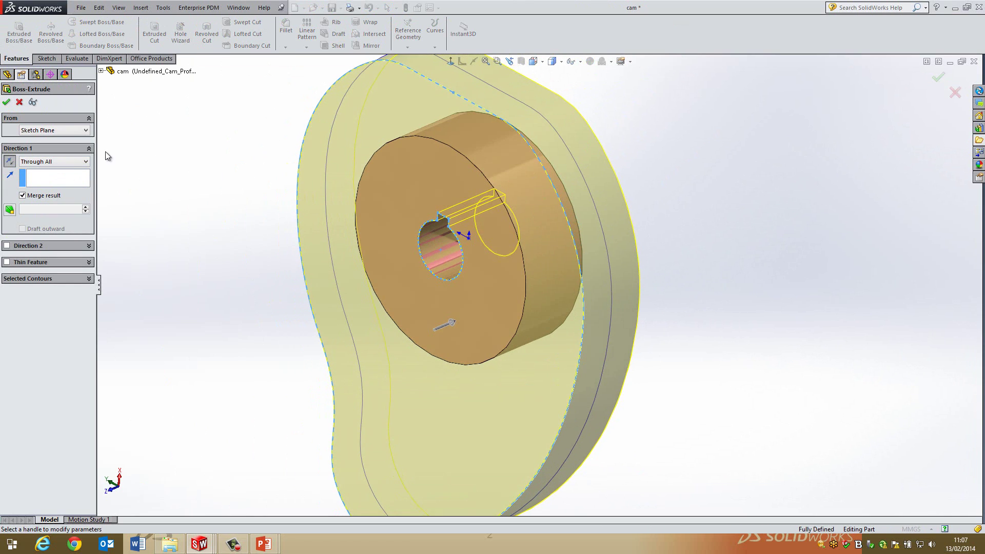
click(7, 102)
middle_drag(405, 254, 405, 179)
Hide Curve1 and rebuild the Cam Synthesis assembly with the updated cam
right_click(32, 206)
click(38, 193)
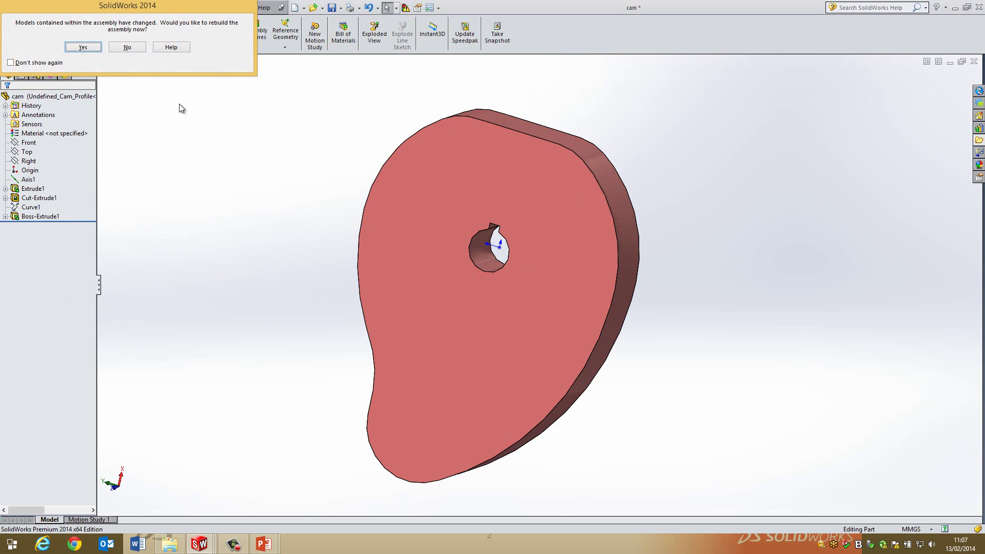
click(83, 47)
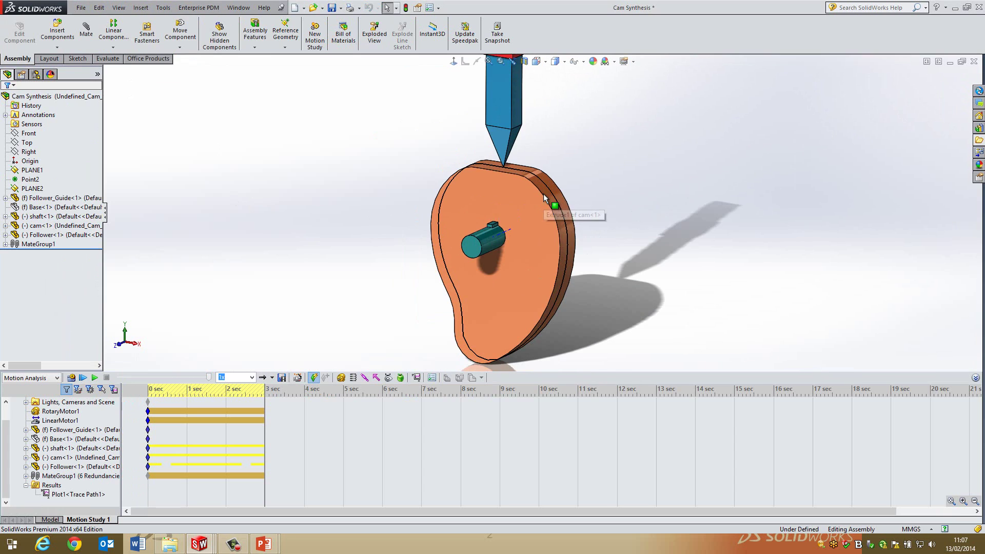
Play the motion study to watch the reshaped cam drive the follower
right_click(77, 495)
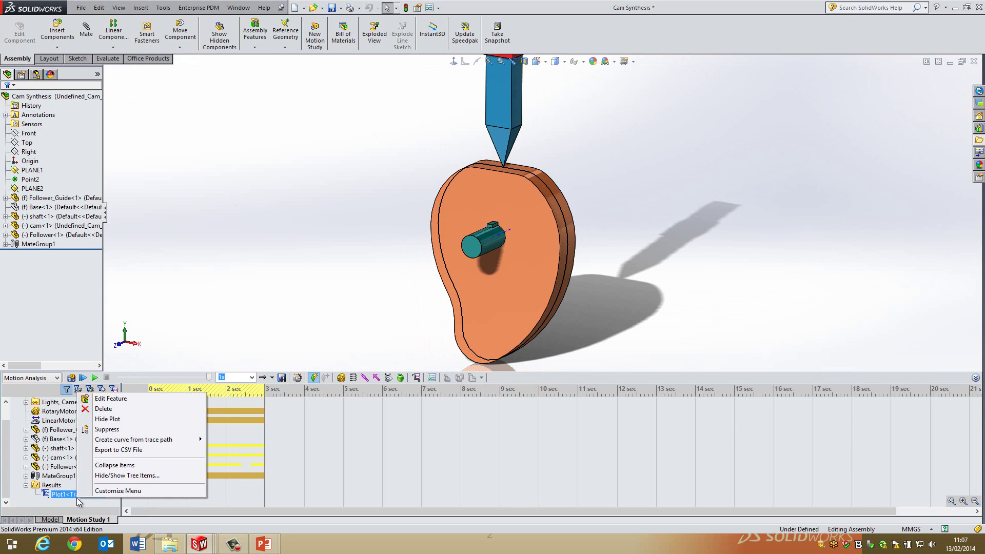
click(202, 292)
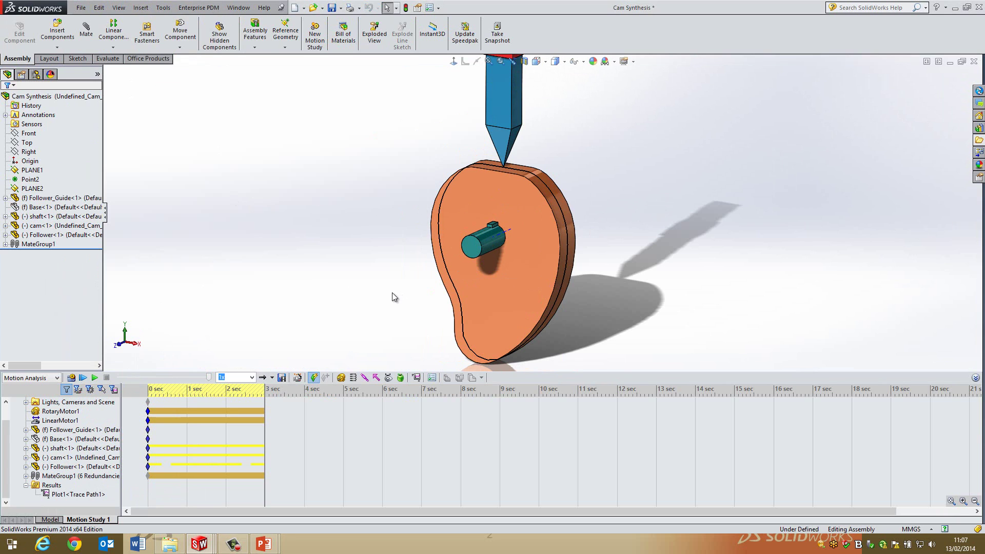
click(95, 377)
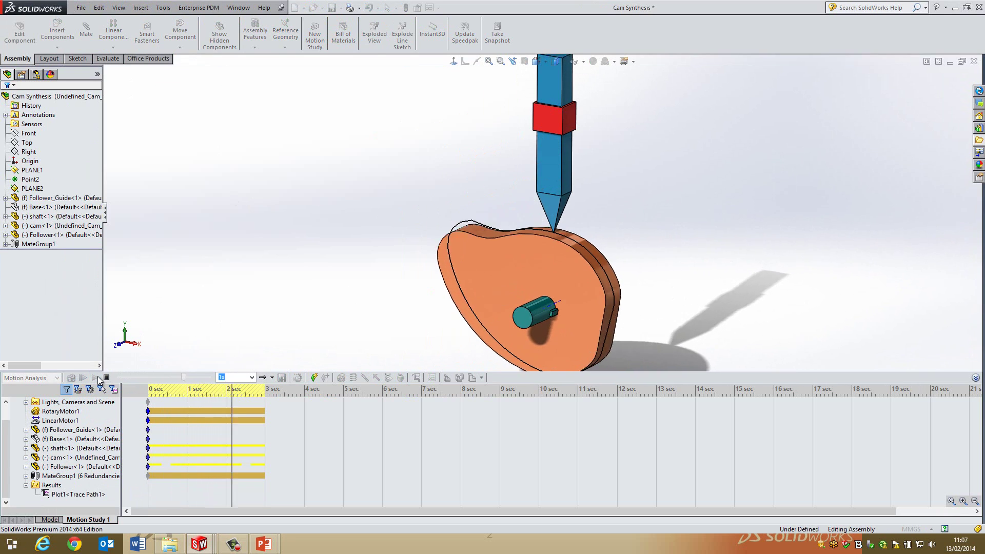
Select LinearMotor1 in the study tree and bring up its actions
click(54, 421)
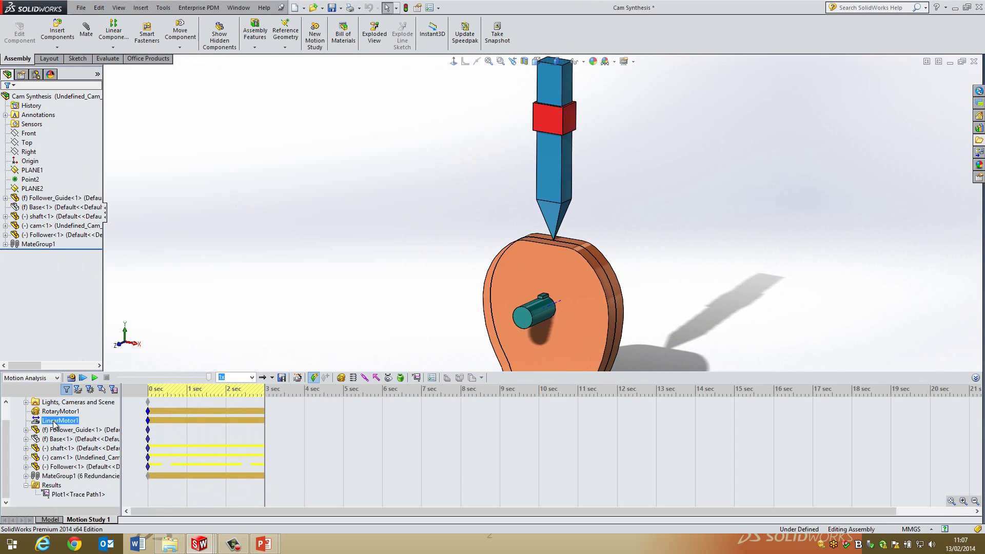
click(378, 257)
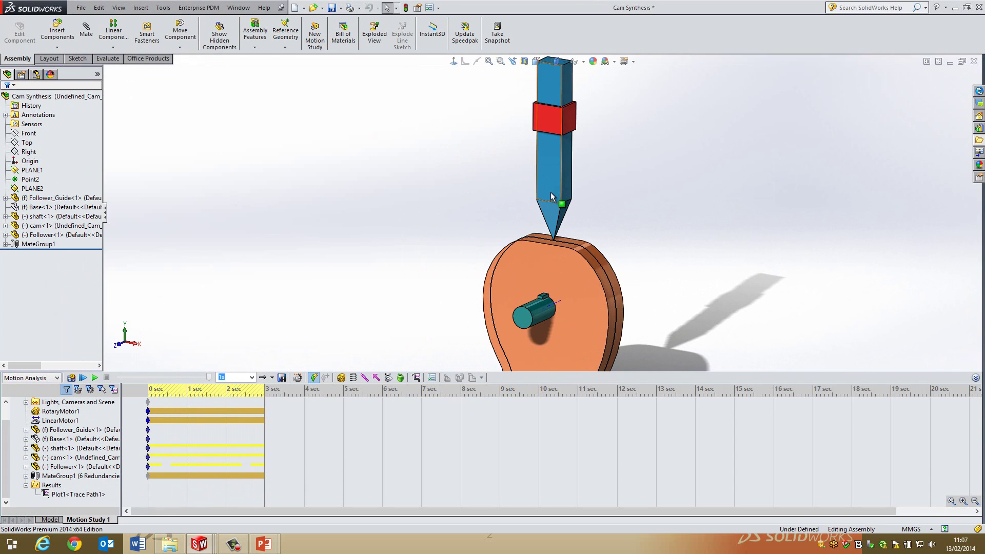
right_click(66, 421)
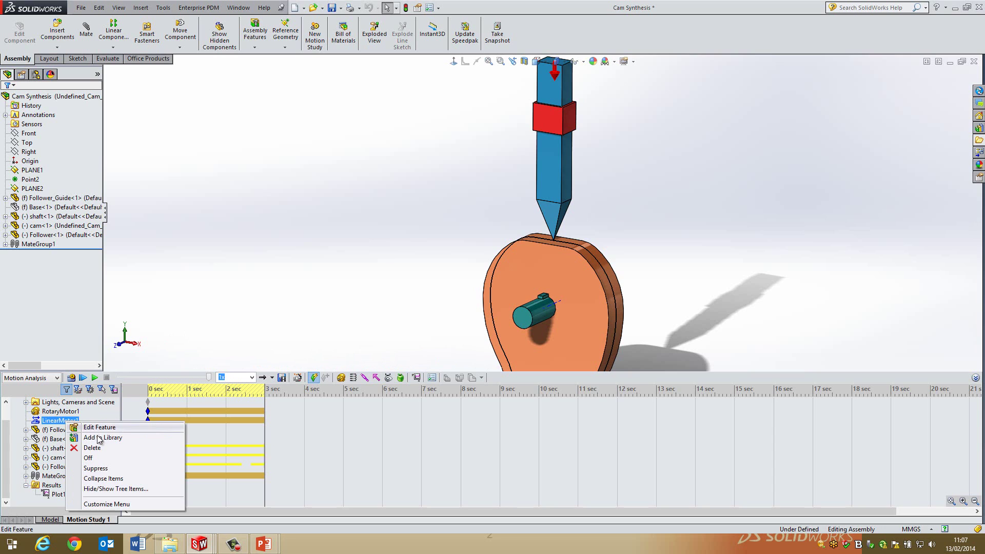
Delete LinearMotor1 and add gravity of 9806.65 mm/s^2 along Y
click(100, 448)
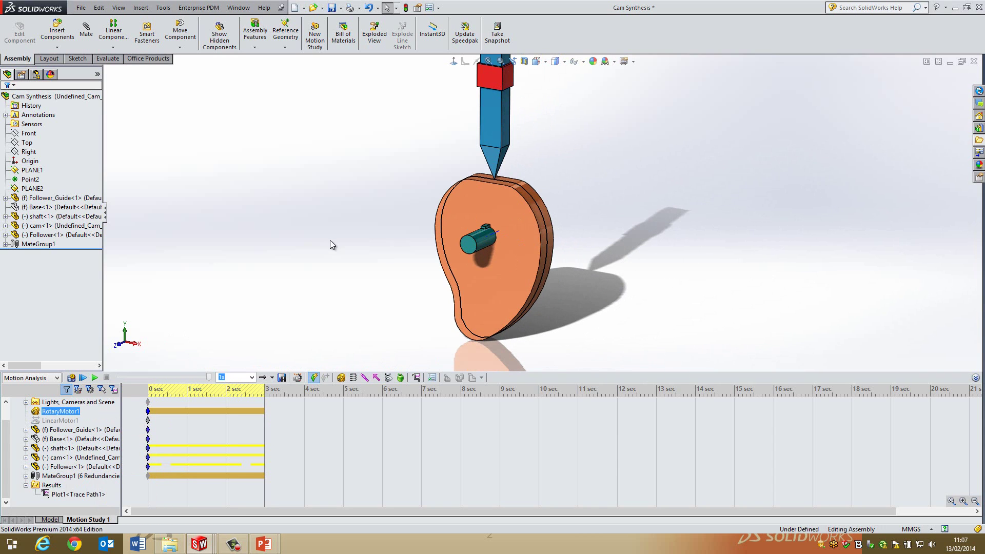
click(416, 378)
click(49, 144)
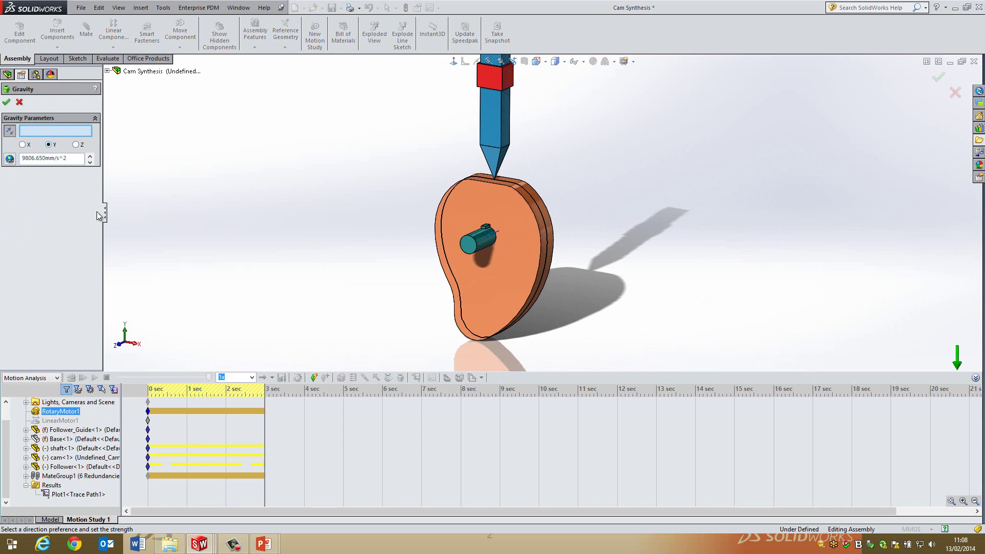
click(7, 102)
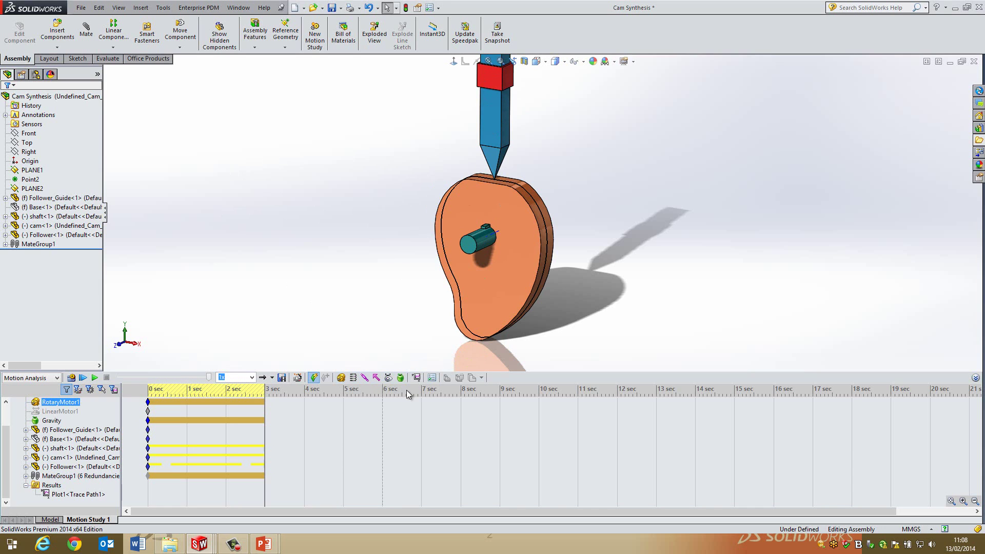
Add Solid Body Contact1 between follower and cam, both Steel (Greasy), with friction off
click(389, 378)
click(489, 132)
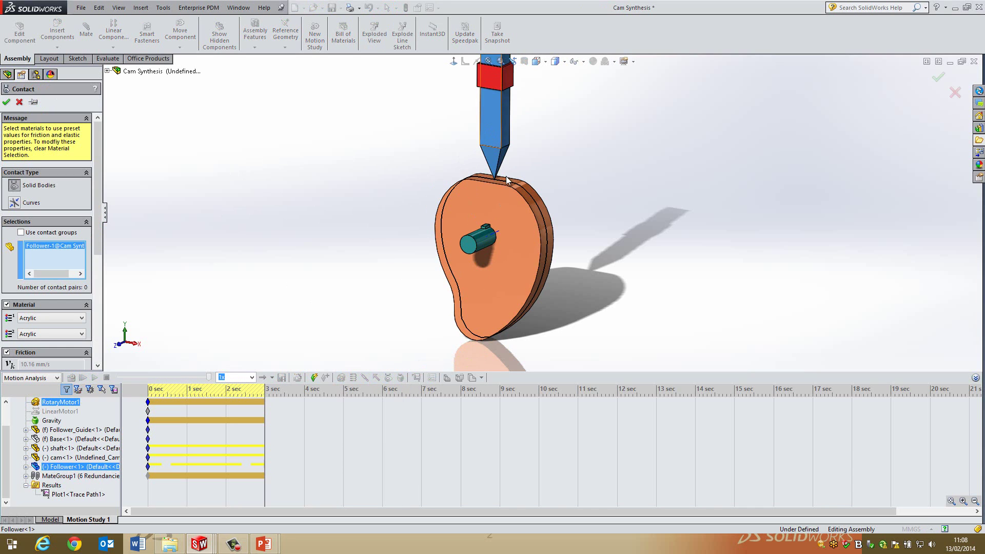
click(540, 208)
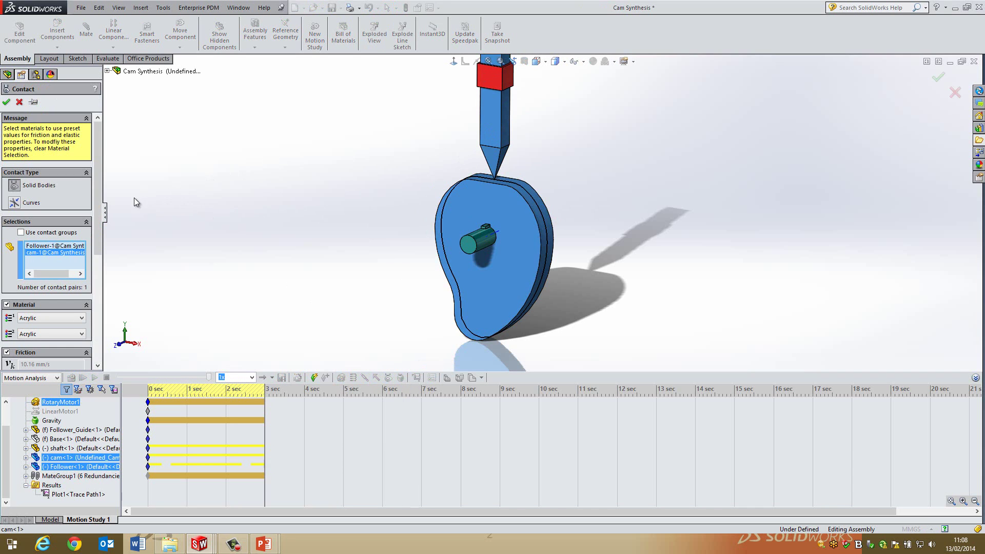
click(72, 319)
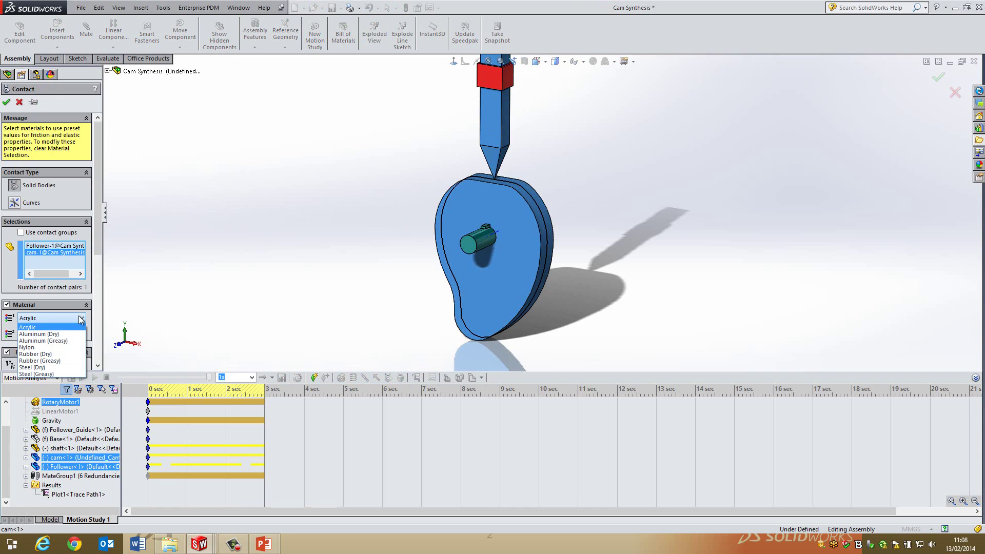
click(61, 355)
click(61, 334)
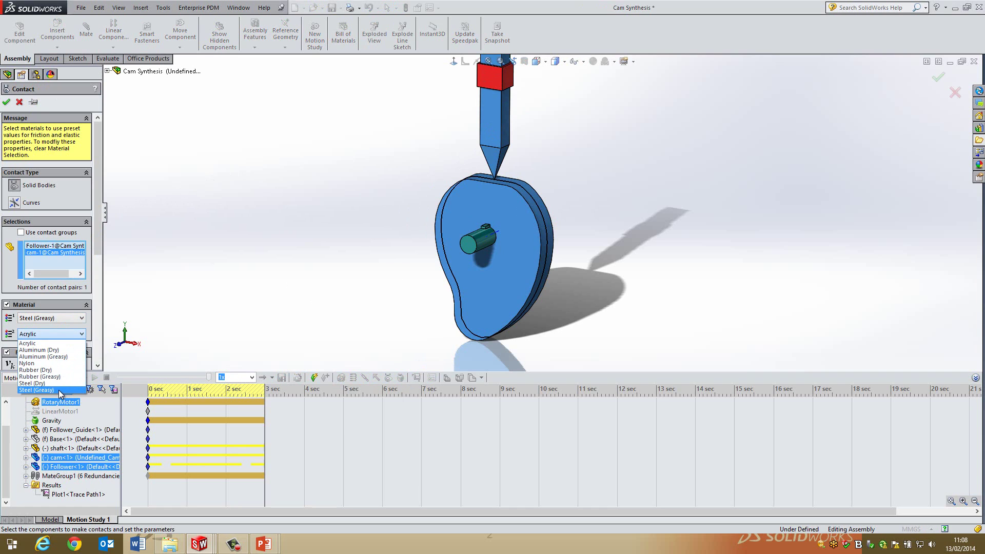
click(59, 390)
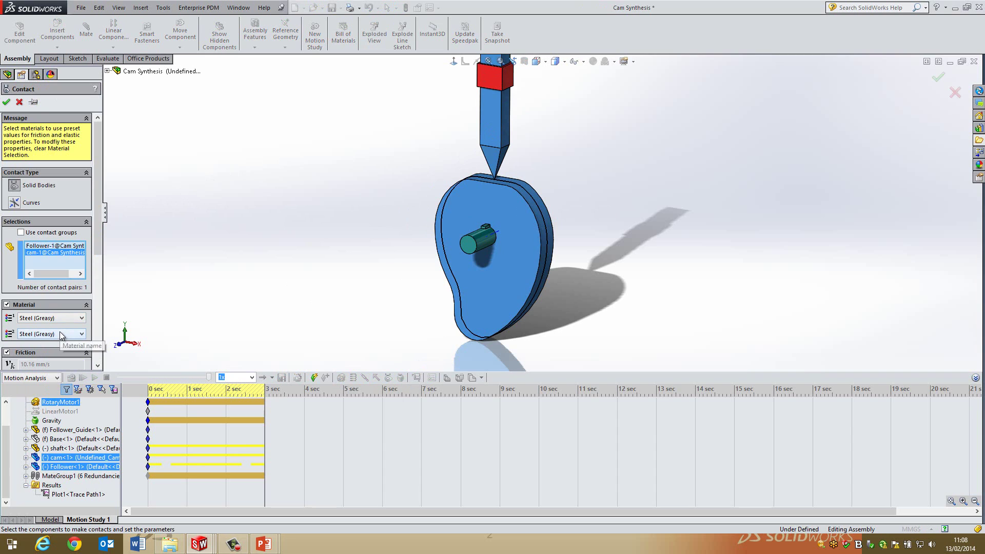
drag(98, 228, 105, 302)
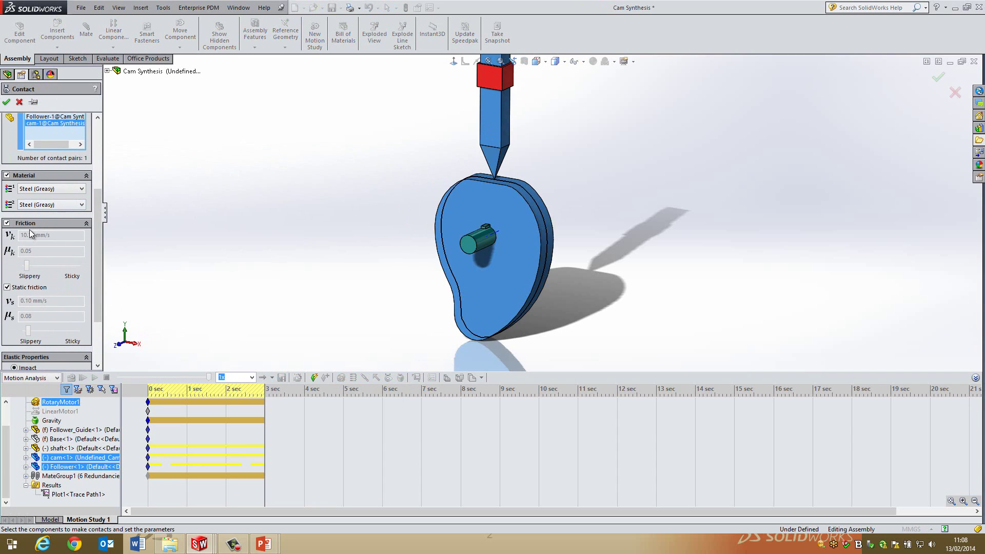
click(8, 223)
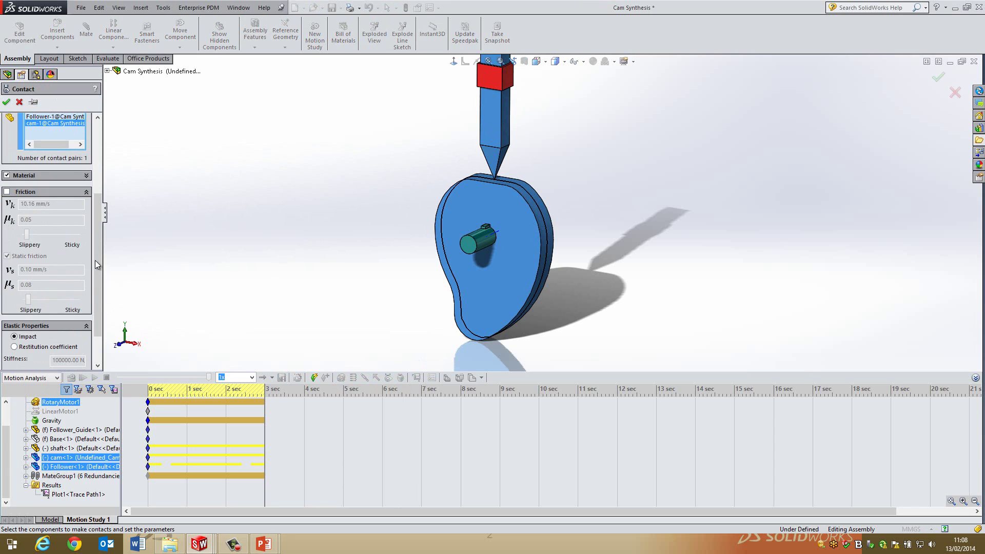
drag(96, 259, 94, 173)
click(6, 101)
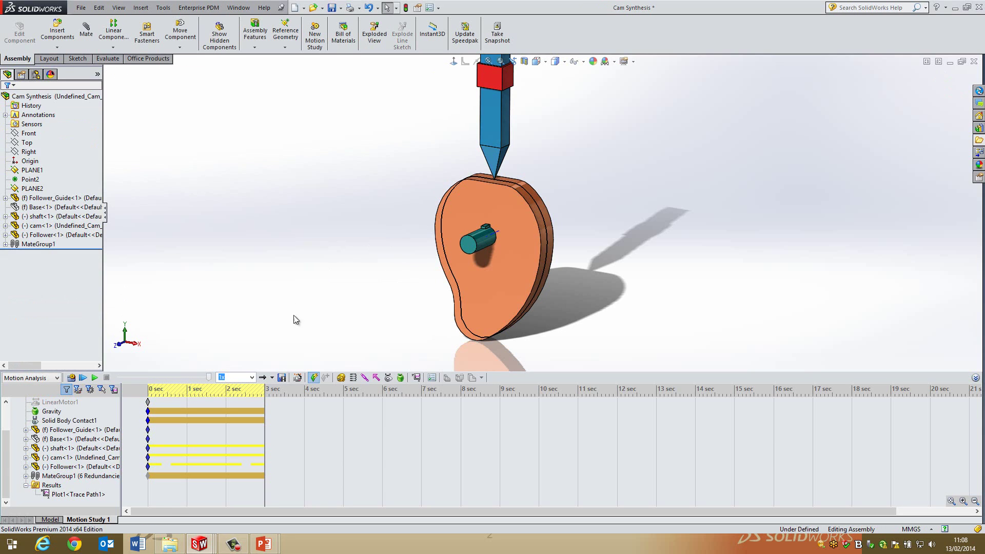
Change the contact accuracy and frames per second in Motion Study Properties and apply them
click(431, 378)
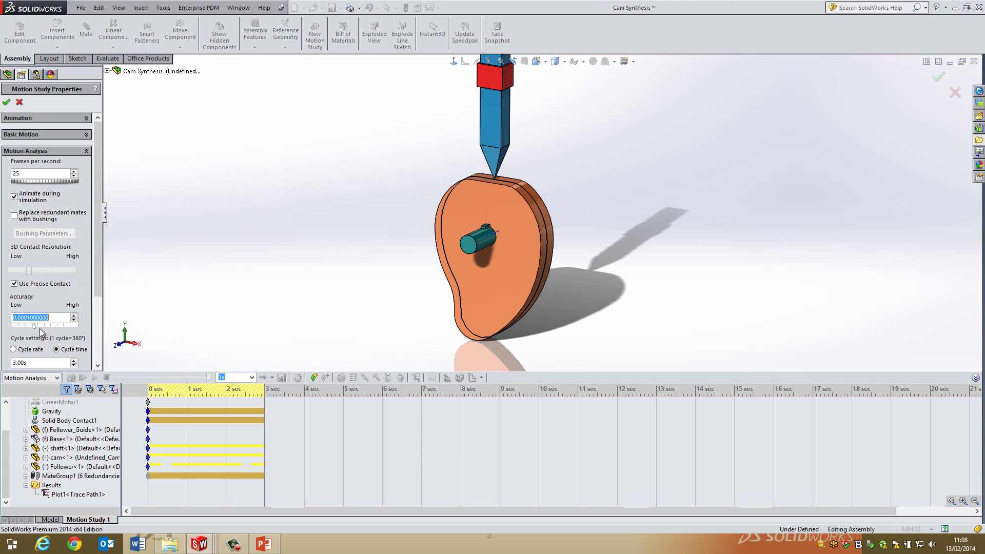
double_click(31, 317)
double_click(43, 174)
click(7, 104)
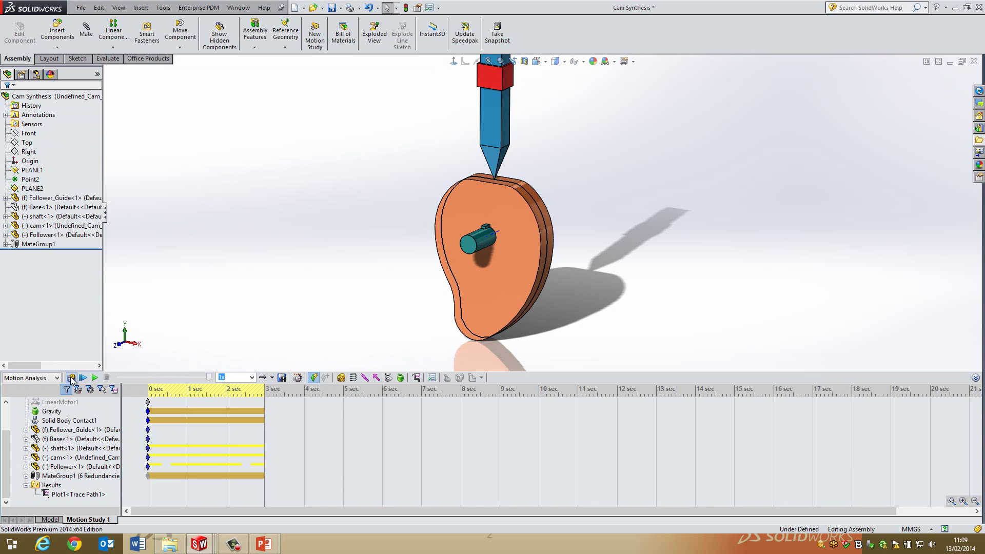
Calculate the Cam Synthesis motion study with gravity and replay it from the start
click(51, 411)
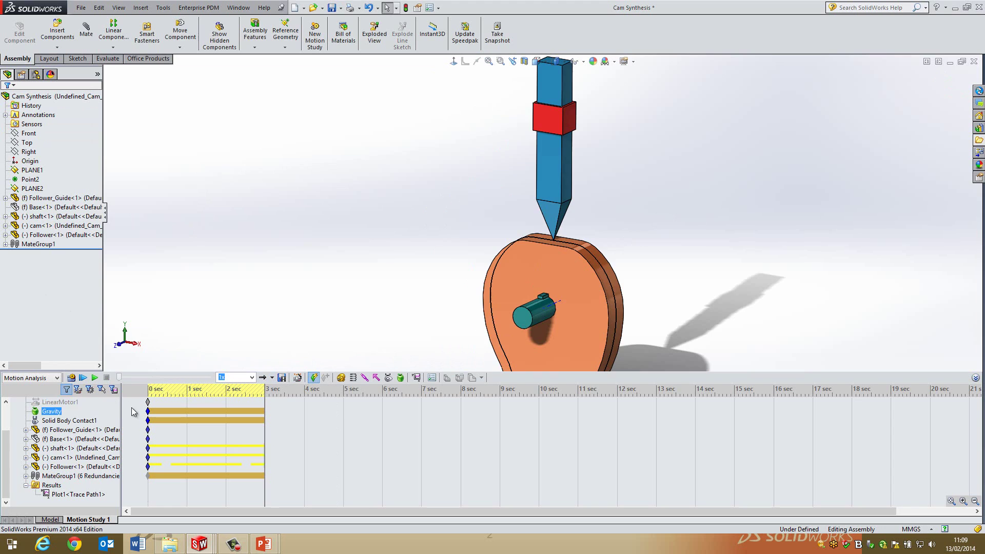
click(71, 378)
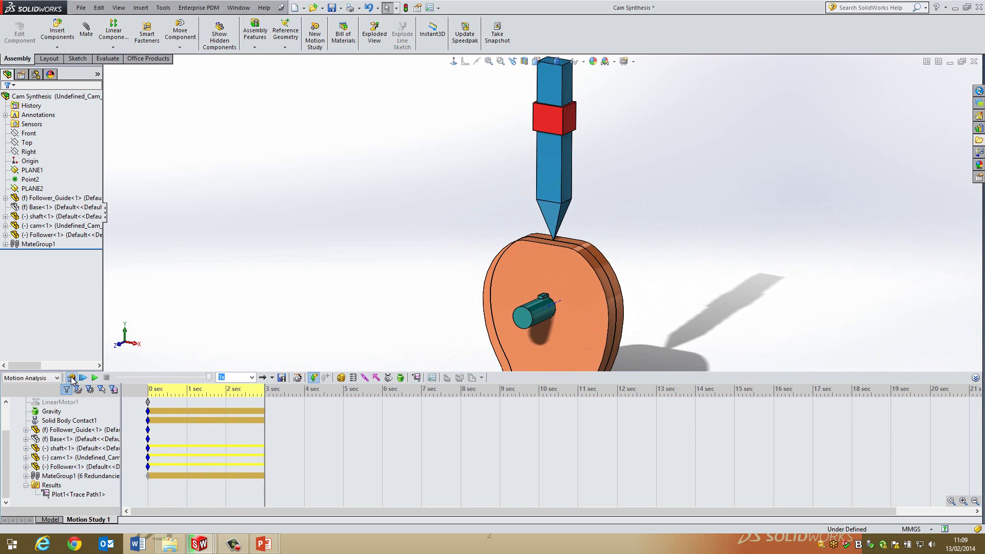
click(84, 378)
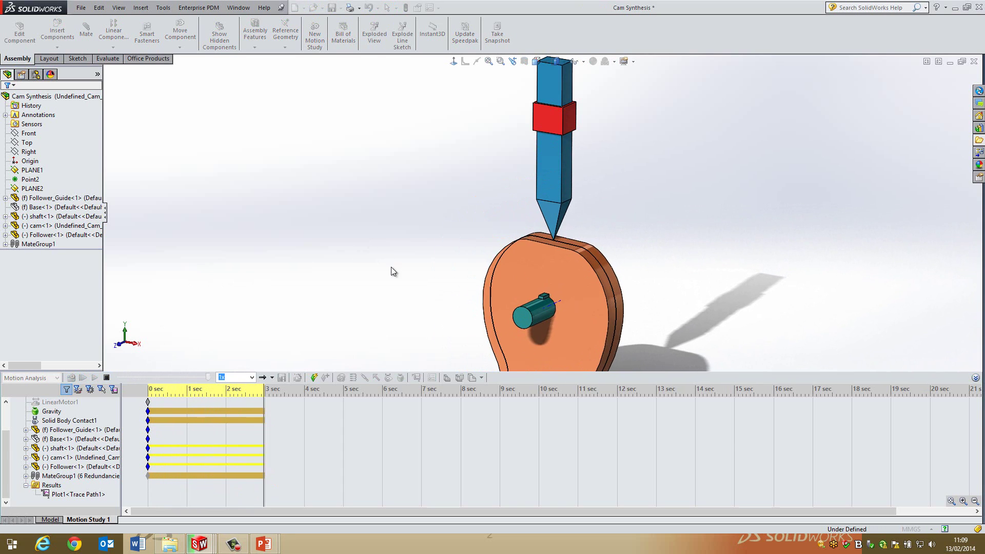
Scrub the time bar to about 1.9 s, then back to about 1.7 s
scroll(442, 260, down, 3)
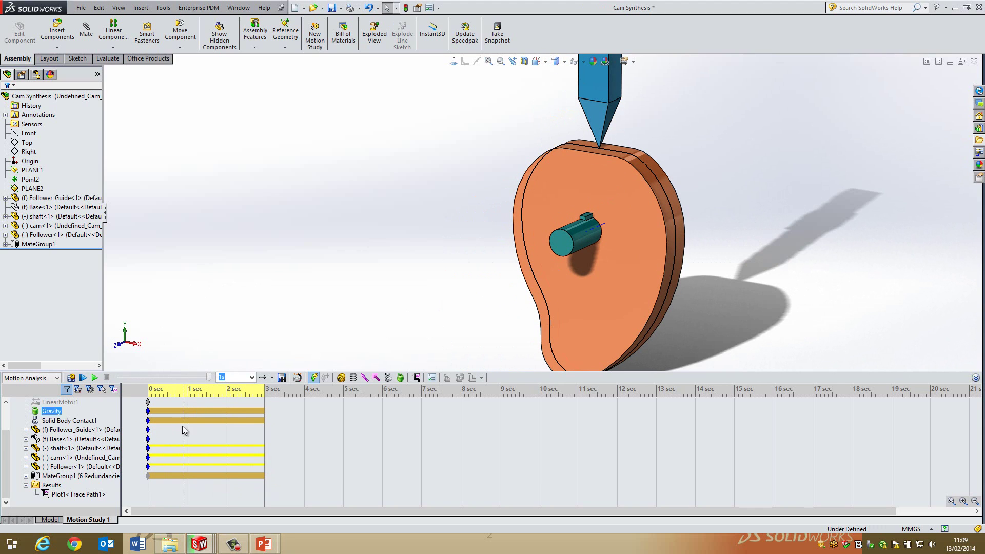
key(Up)
key(Up)
key(Down)
key(Down)
click(220, 426)
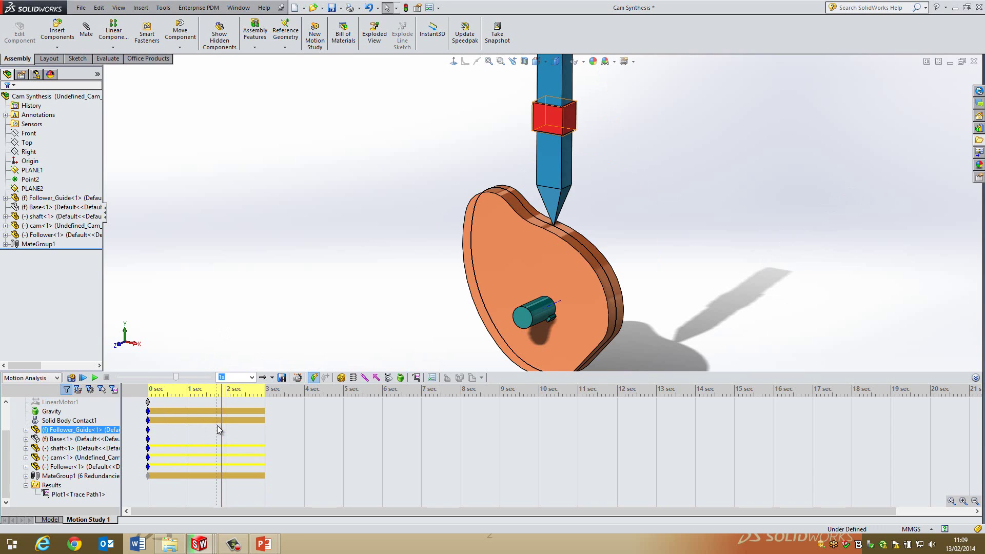
key(Up)
key(Up)
key(Up)
scroll(585, 205, down, 6)
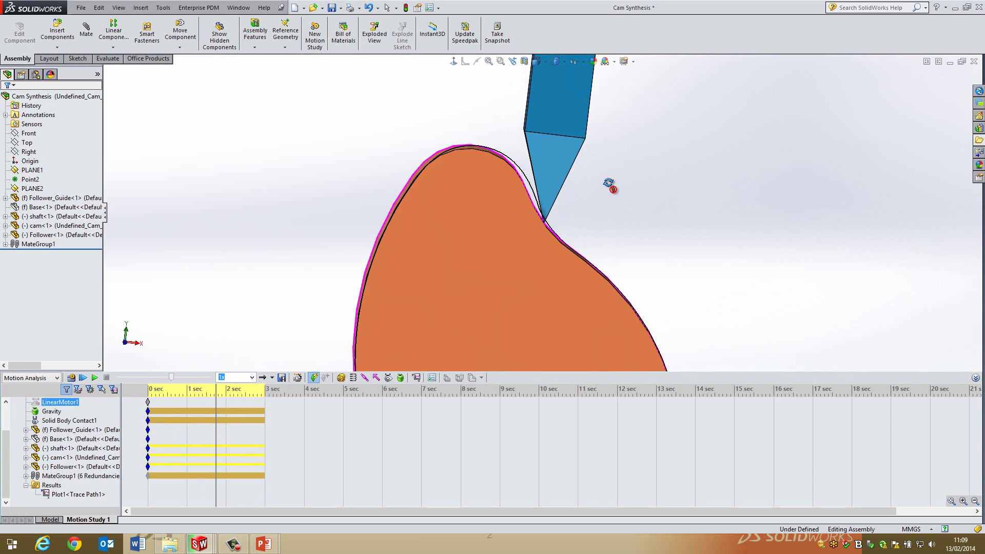
scroll(555, 197, down, 3)
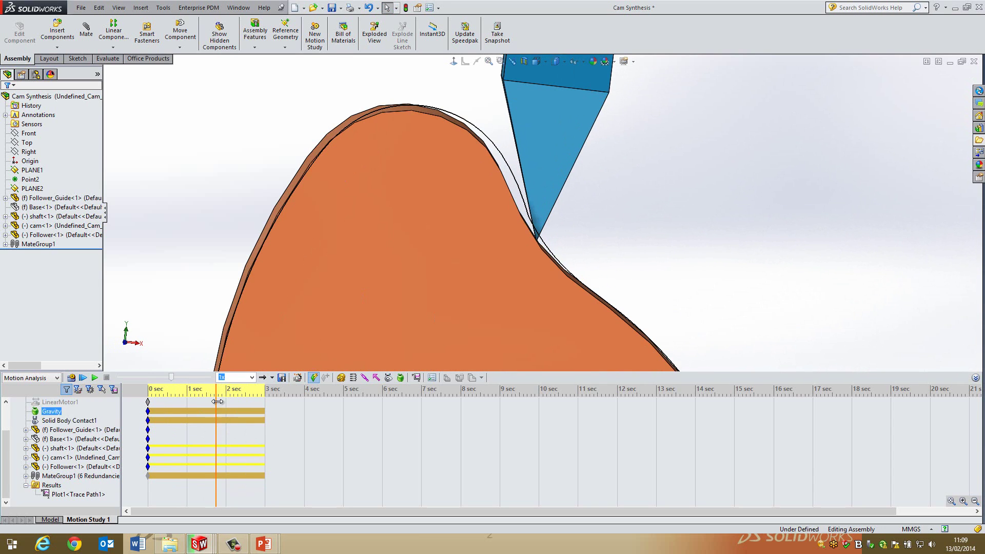
drag(217, 401, 213, 403)
Fit the cam and follower in view and check their contact around 1.75 s
key(f)
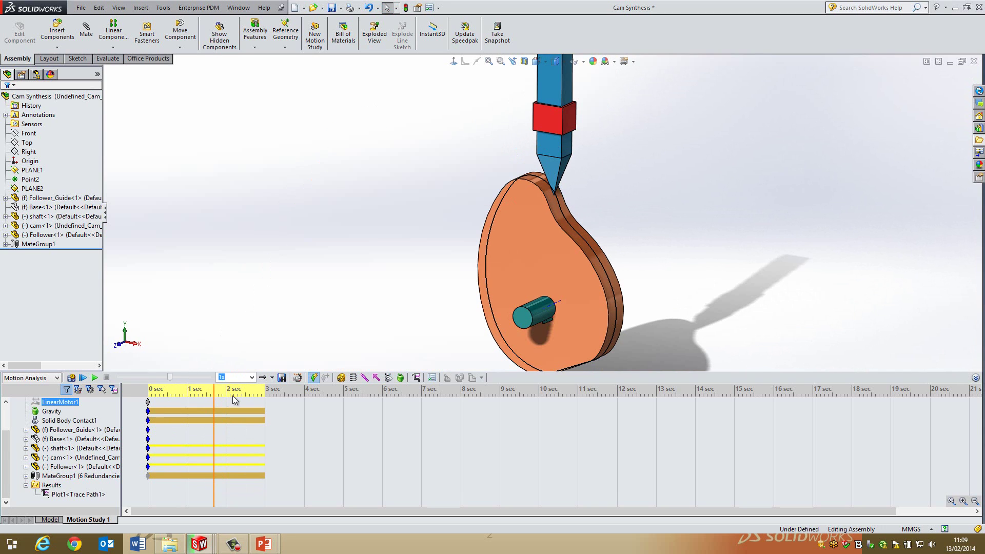
scroll(549, 220, down, 8)
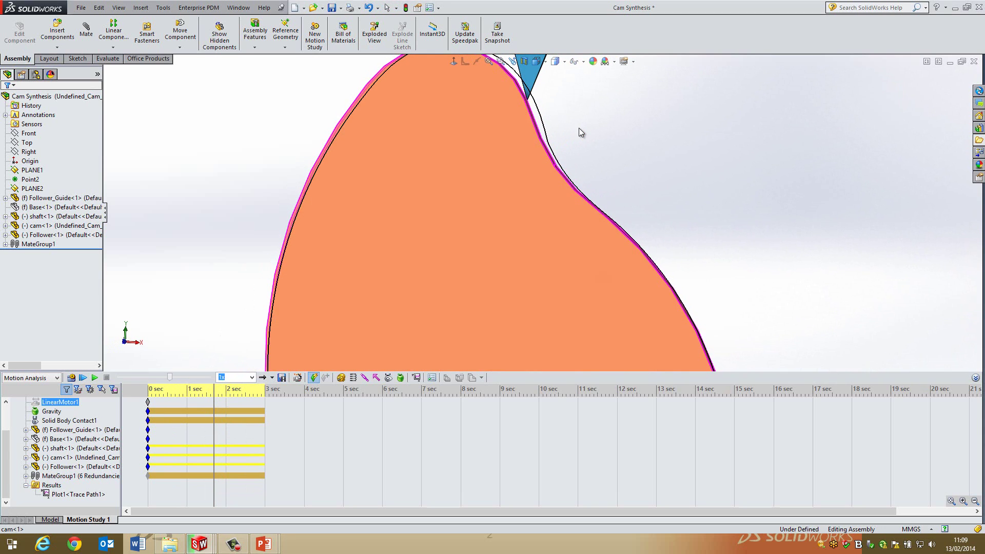
drag(215, 401, 217, 401)
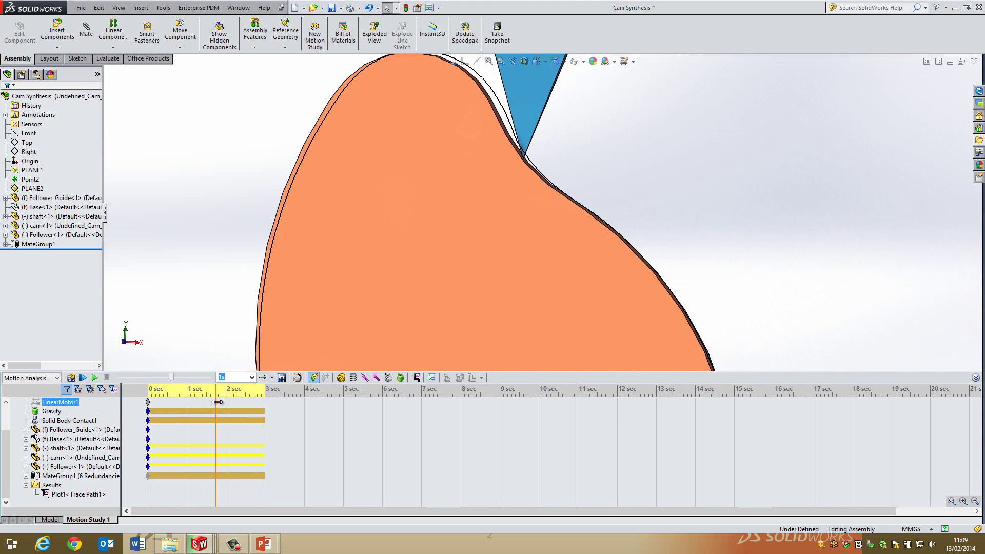
key(f)
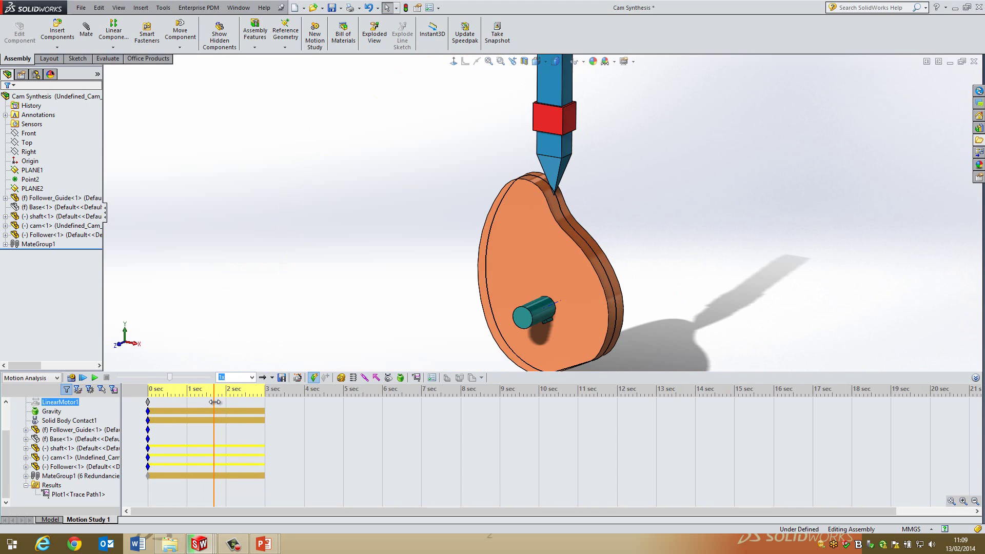
click(217, 421)
click(213, 422)
scroll(657, 149, down, 5)
View the cam face-on, then at an angle, to check the follower tip on its edge
middle_drag(688, 183, 676, 311)
scroll(672, 308, up, 5)
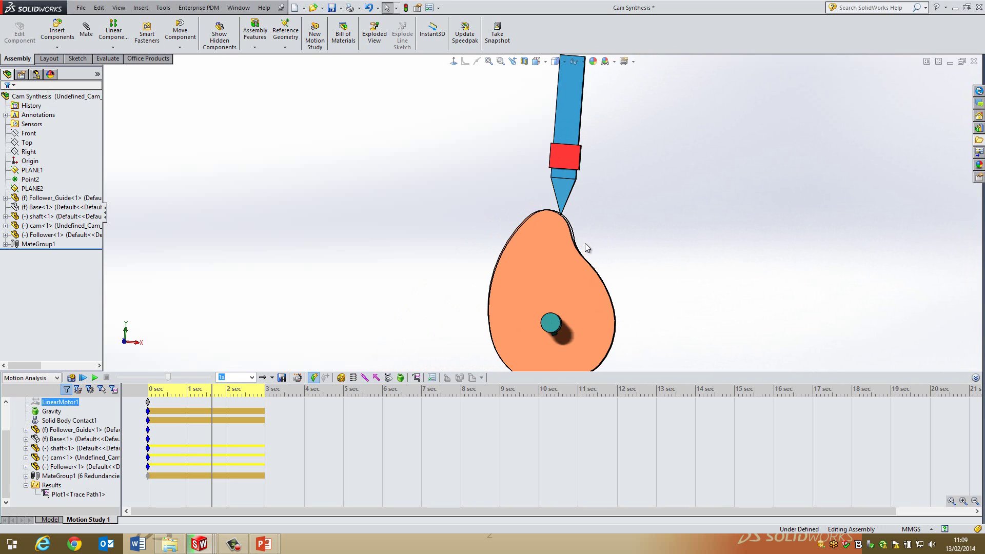
scroll(568, 210, down, 5)
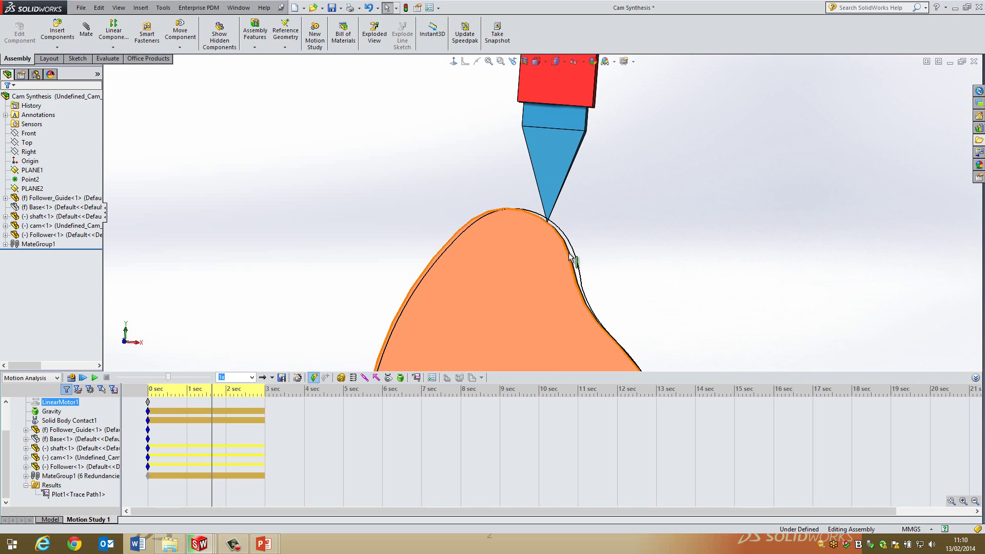
scroll(588, 189, up, 3)
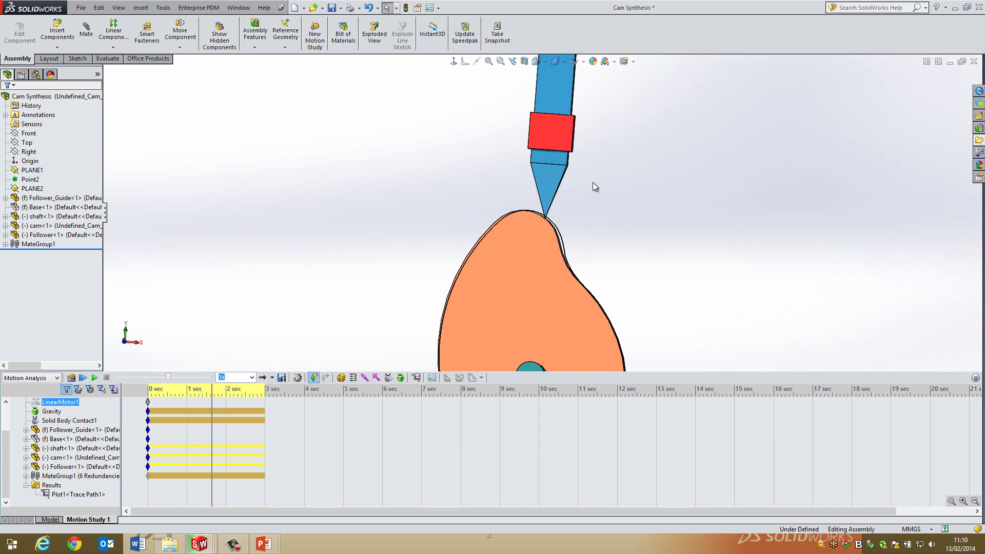
scroll(592, 181, up, 4)
middle_drag(592, 195, 563, 238)
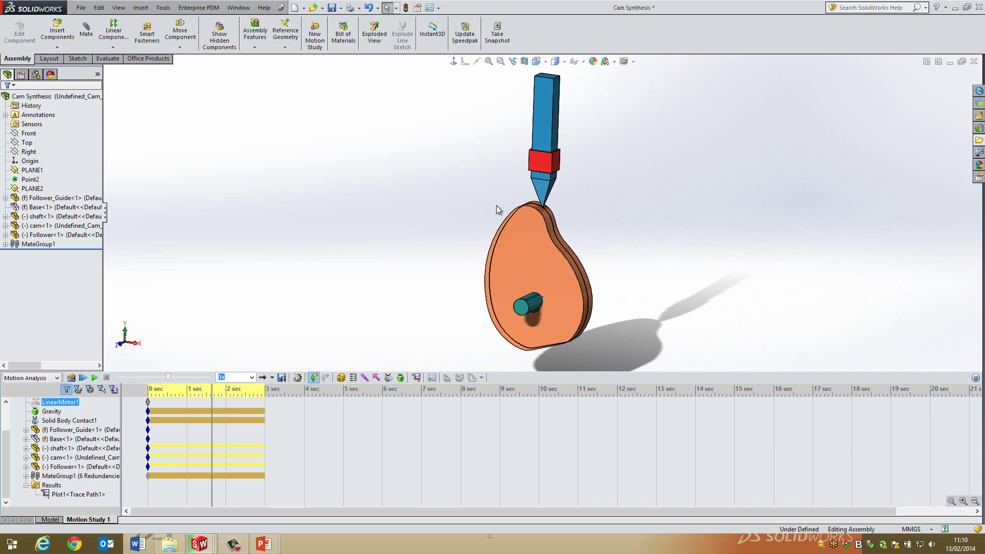
Add a constant 40 N downward force on the follower's top face and recalculate the study
key(Escape)
click(365, 377)
scroll(554, 134, down, 3)
click(513, 119)
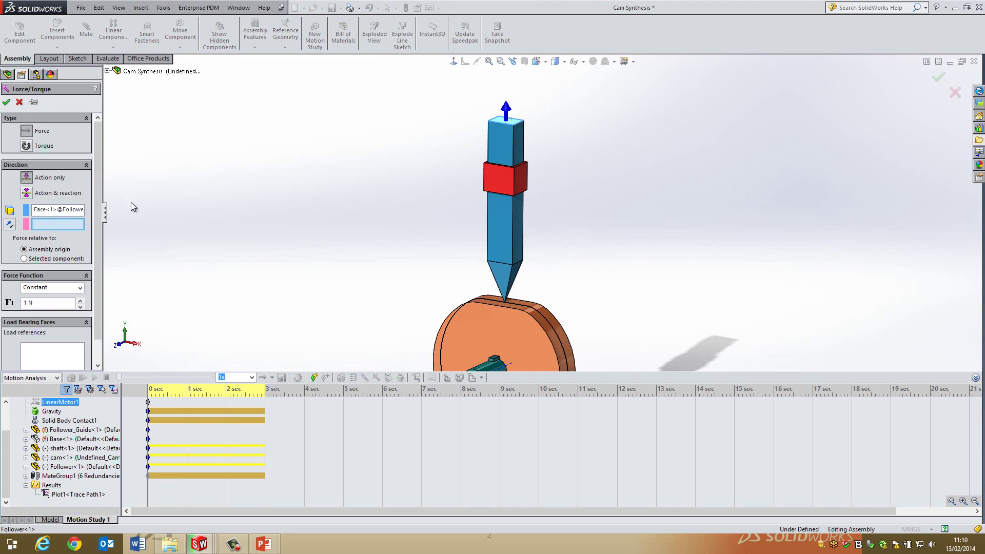
click(10, 224)
double_click(27, 302)
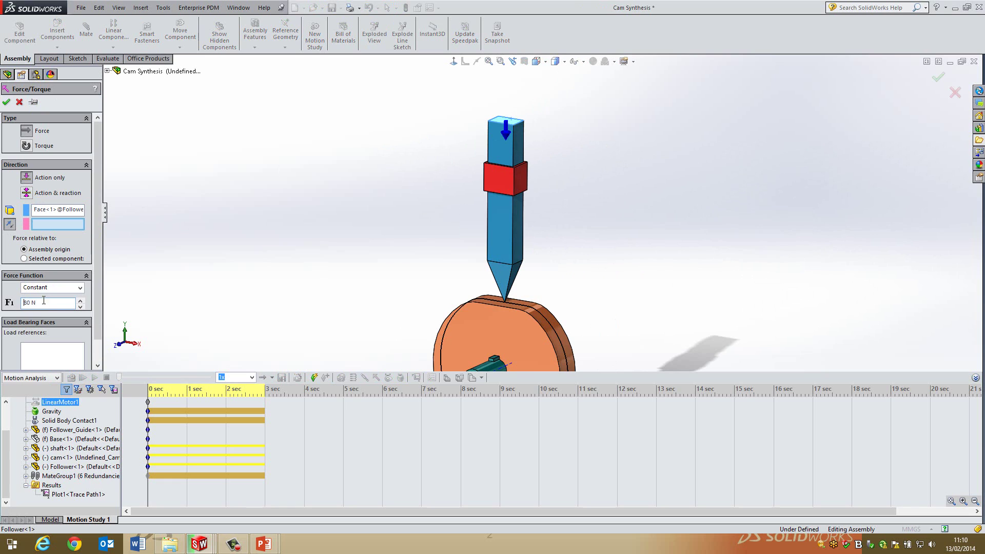
text(4)
click(7, 101)
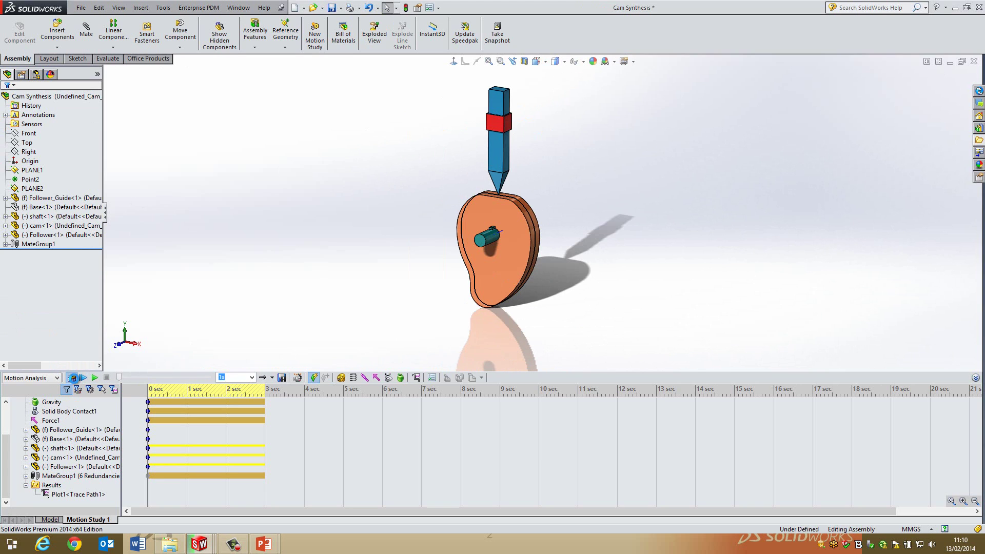
click(71, 377)
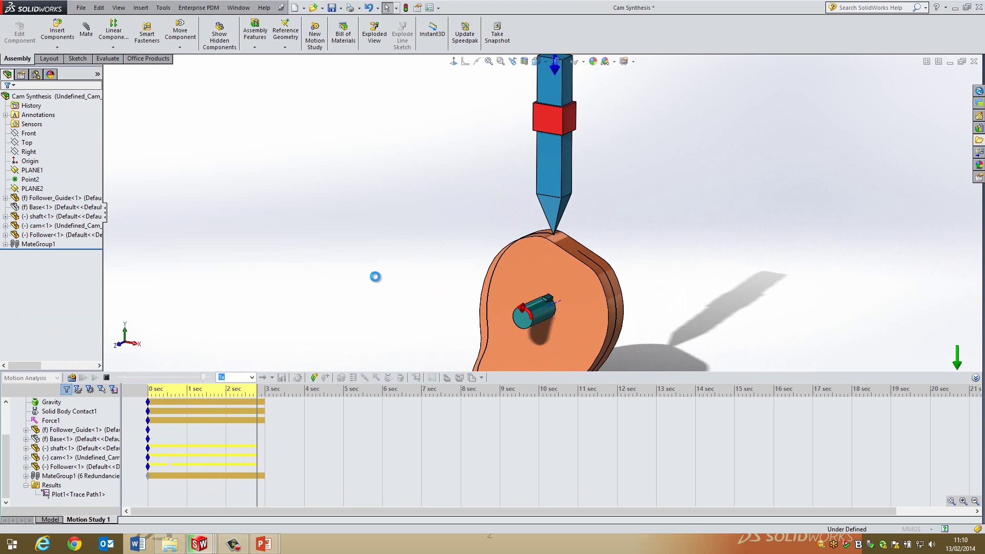
Inspect the follower-cam contact at about 1.7 s from an angled view
click(214, 399)
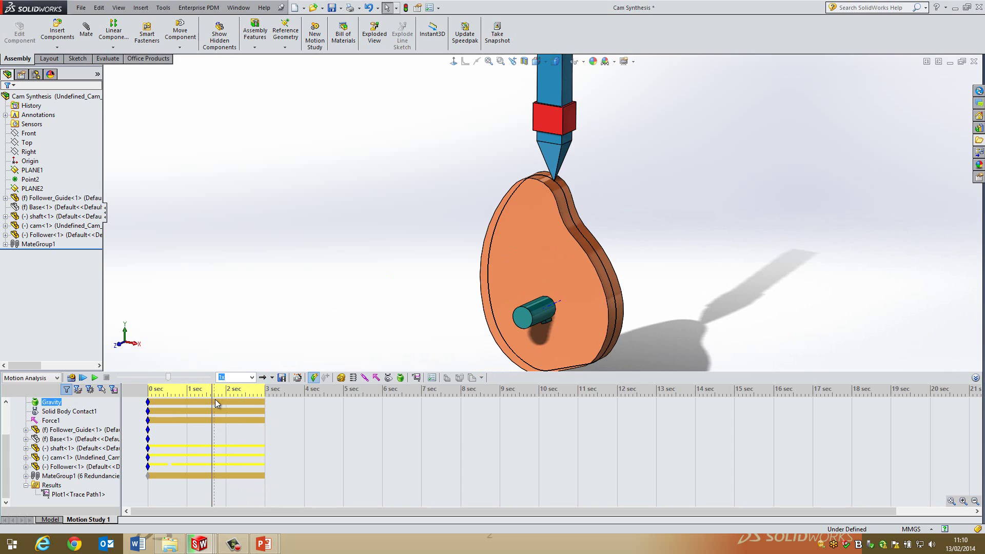
scroll(589, 201, down, 5)
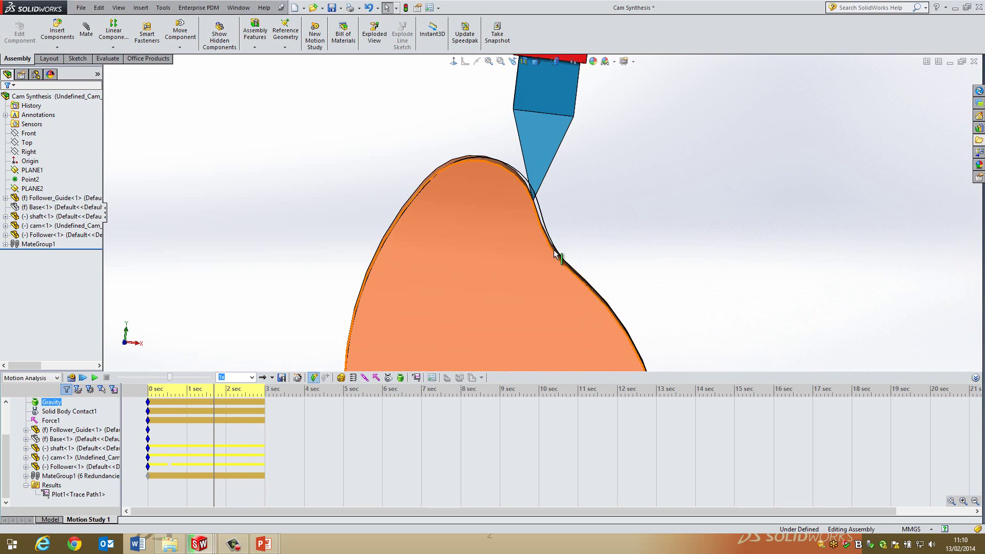
scroll(562, 212, up, 2)
scroll(560, 214, down, 6)
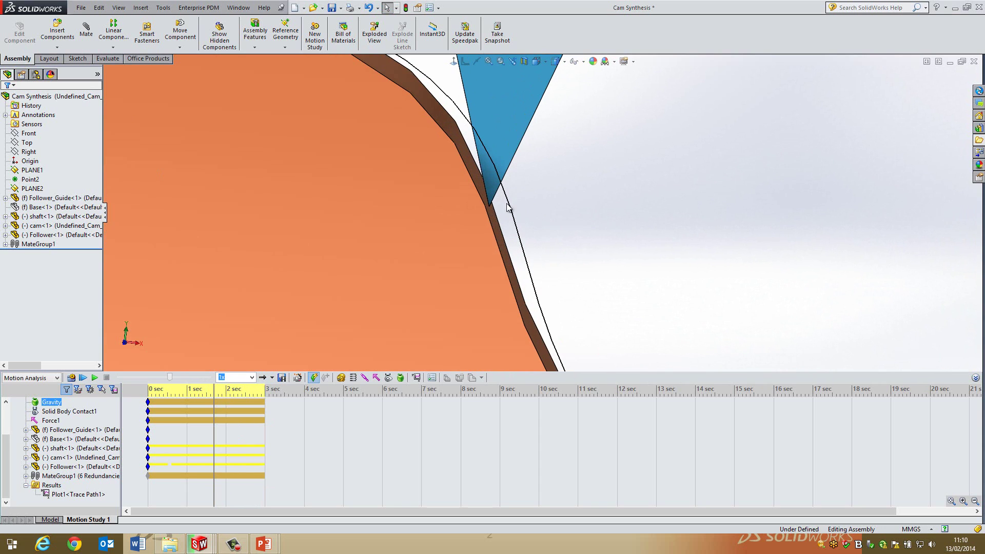
scroll(487, 198, up, 8)
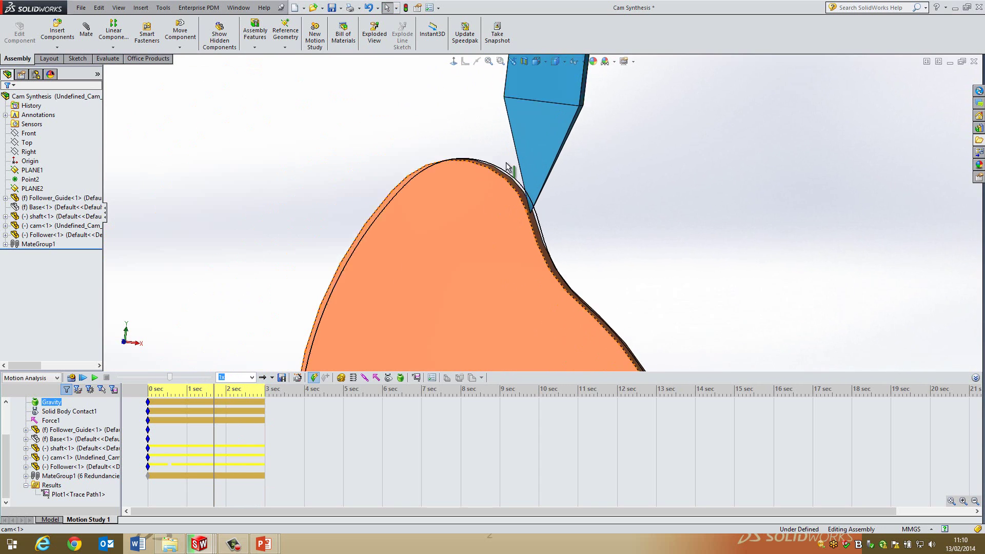
middle_drag(513, 215, 549, 223)
scroll(549, 222, down, 2)
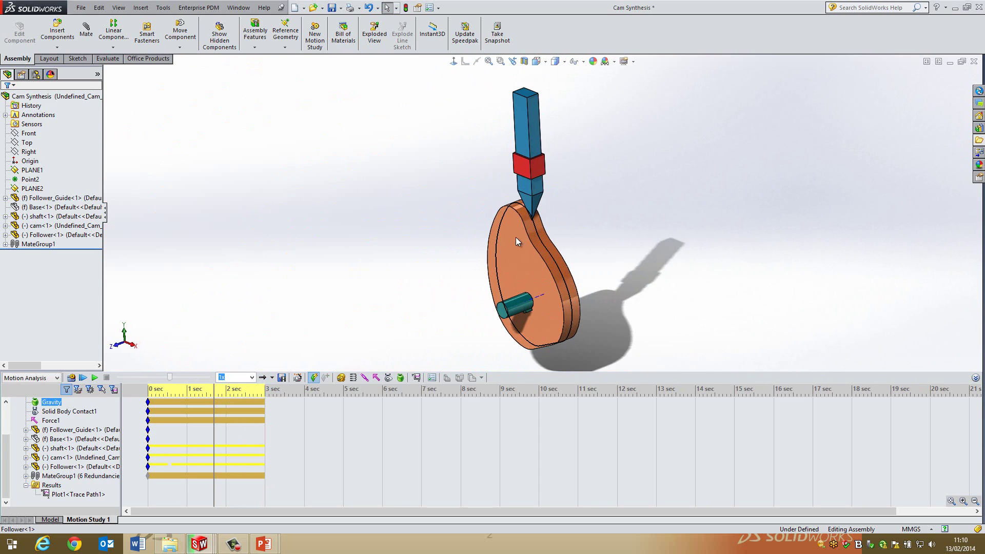
click(223, 413)
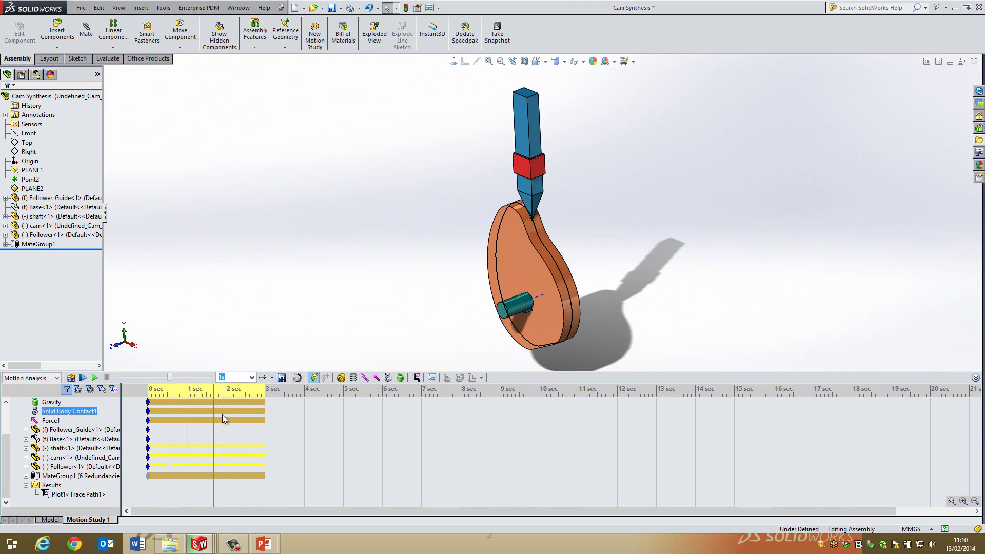
Delete the Plot1 Trace Path1 result from the motion study
right_click(72, 492)
click(90, 403)
click(720, 314)
scroll(469, 204, down, 2)
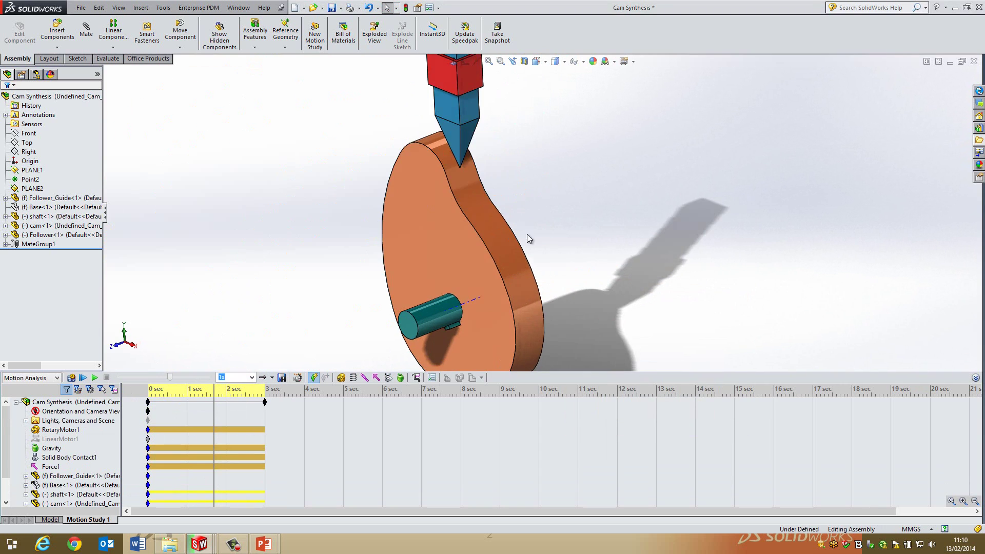
scroll(461, 231, up, 2)
Rewind the animation to 0 s and play the cam motion
click(76, 401)
click(145, 409)
click(95, 378)
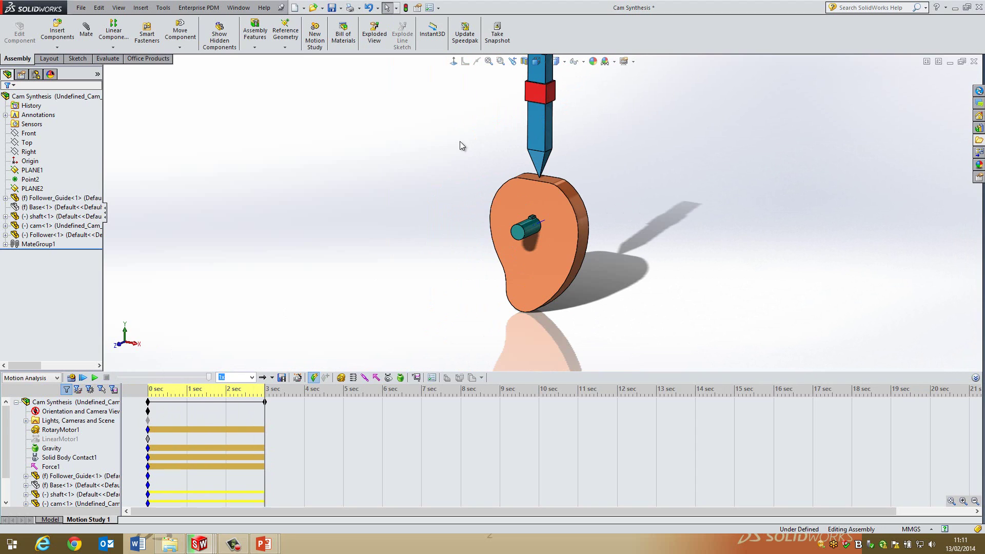
Bring up the open PowerPoint webinar slide deck windows
click(491, 214)
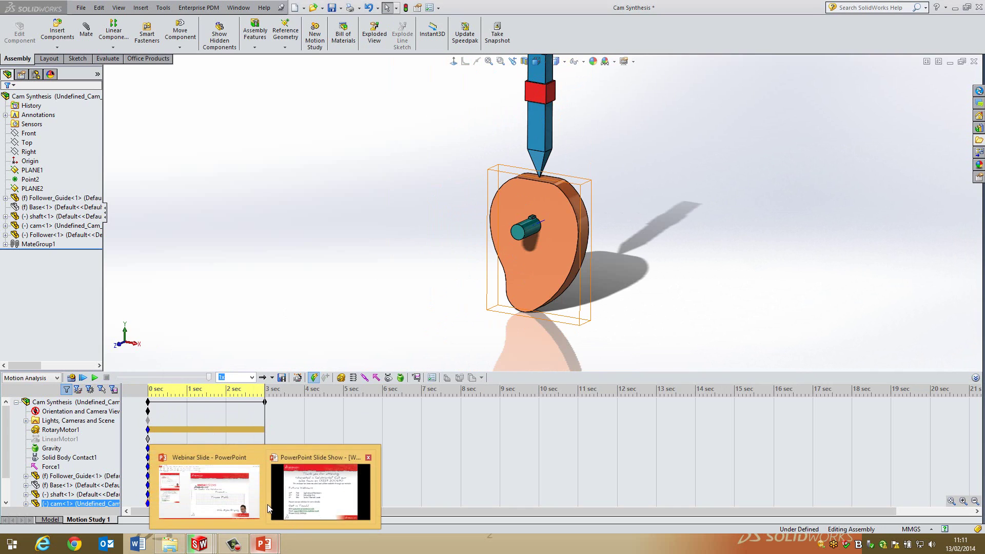